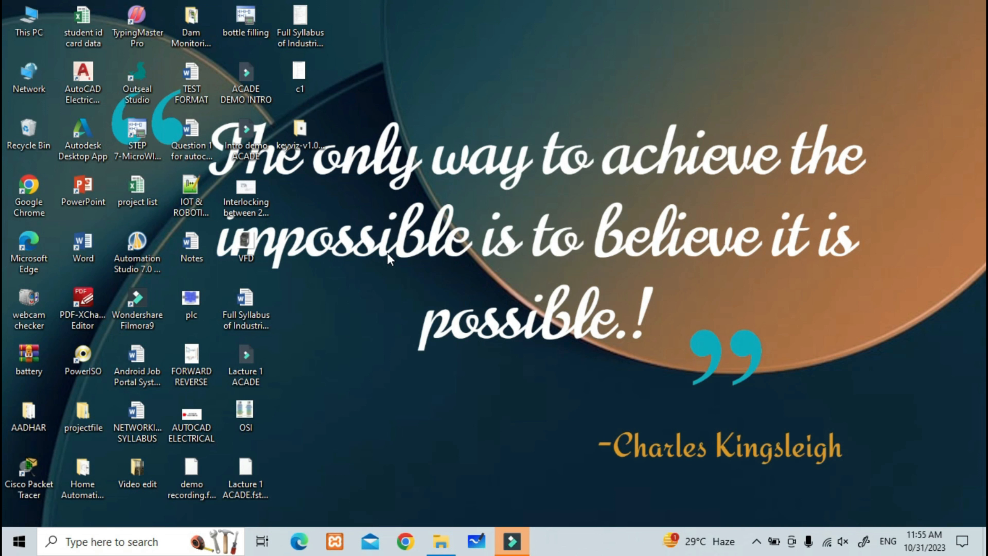
Step: Start a new drawing in AutoCAD Electrical and switch to the ACADE & 2D Drafting & Annotation workspace
double_click(84, 74)
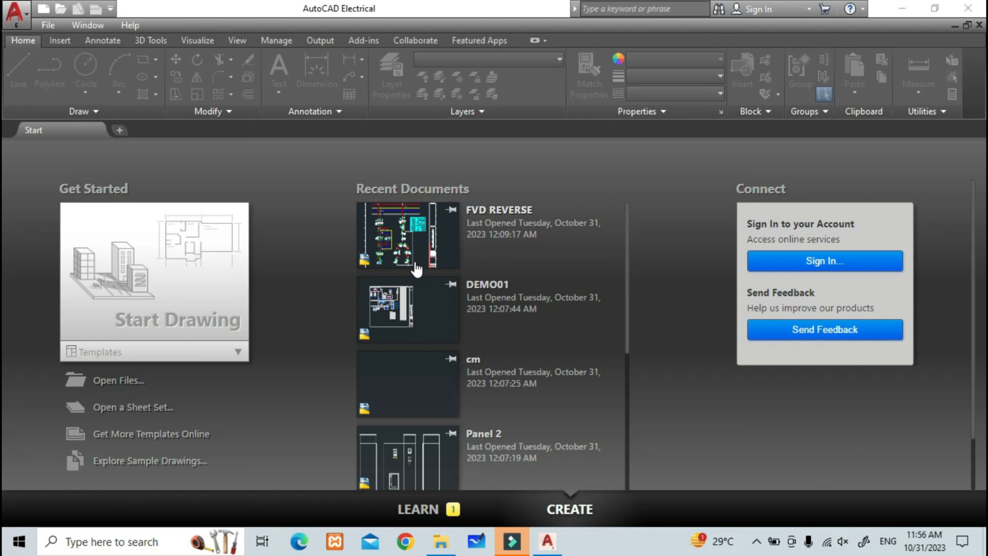
left_click(163, 294)
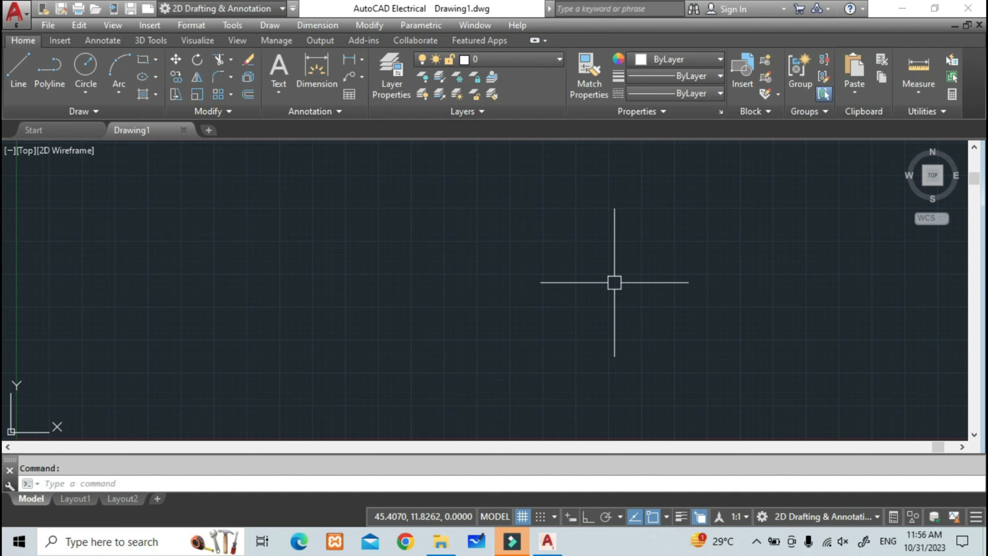
left_click(849, 519)
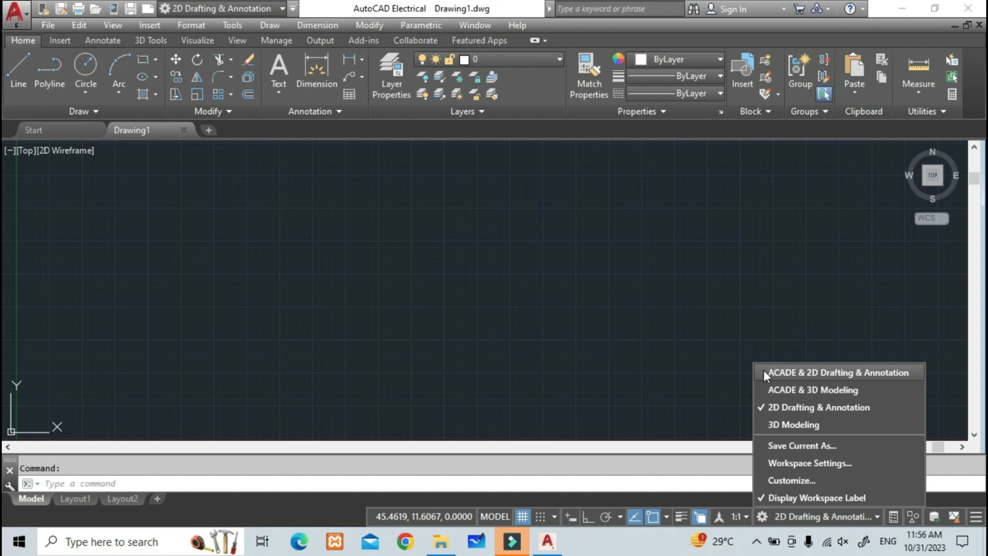
left_click(787, 376)
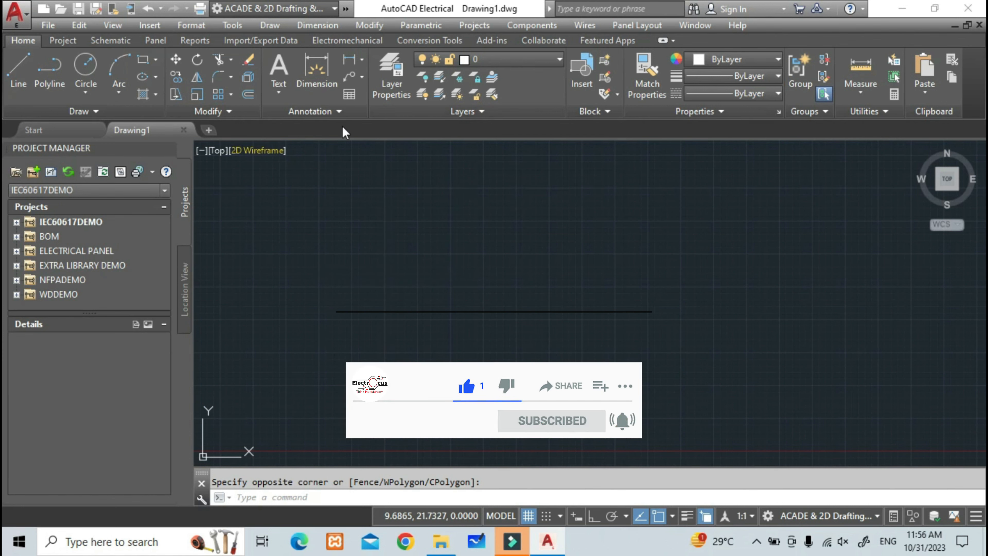
left_click(67, 46)
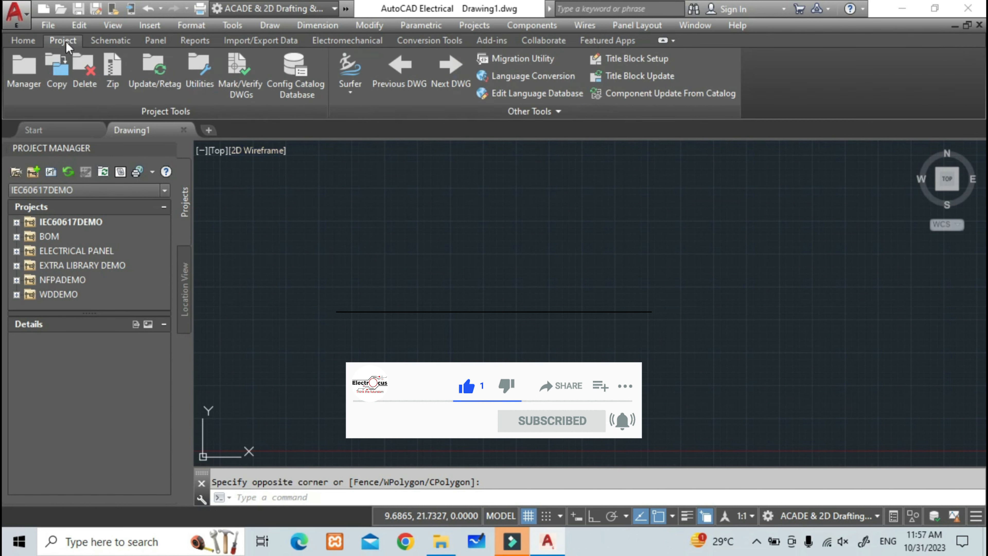
left_click(111, 45)
left_click(156, 41)
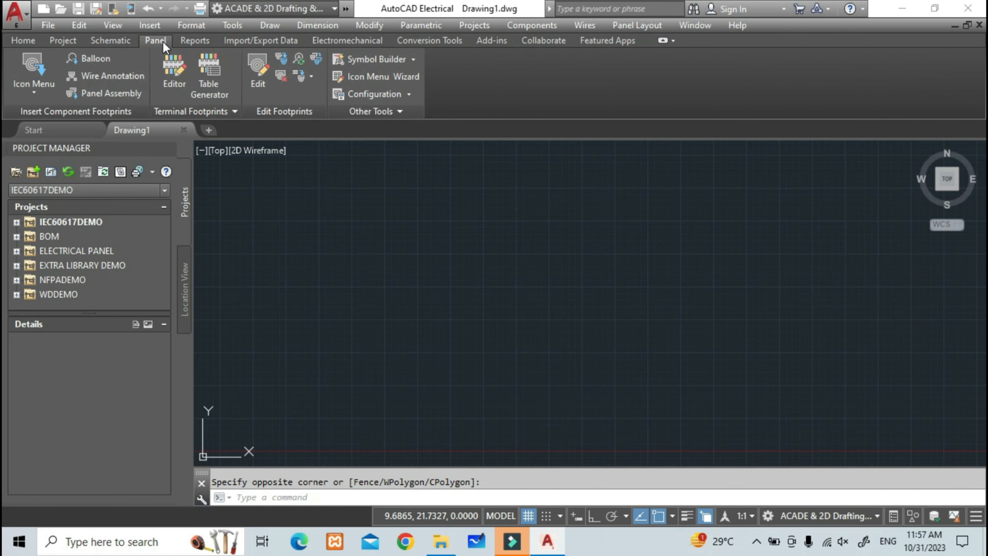
left_click(112, 44)
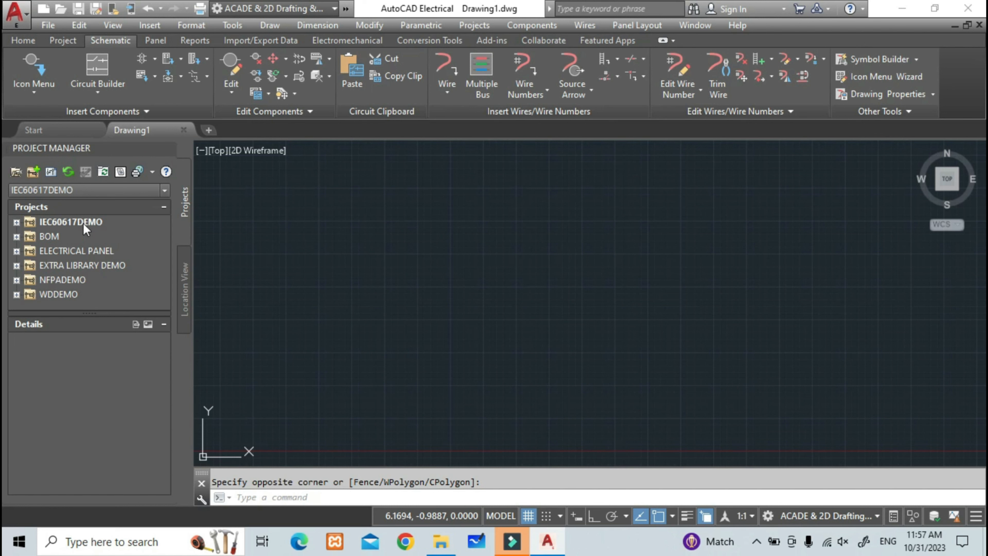
left_click(150, 43)
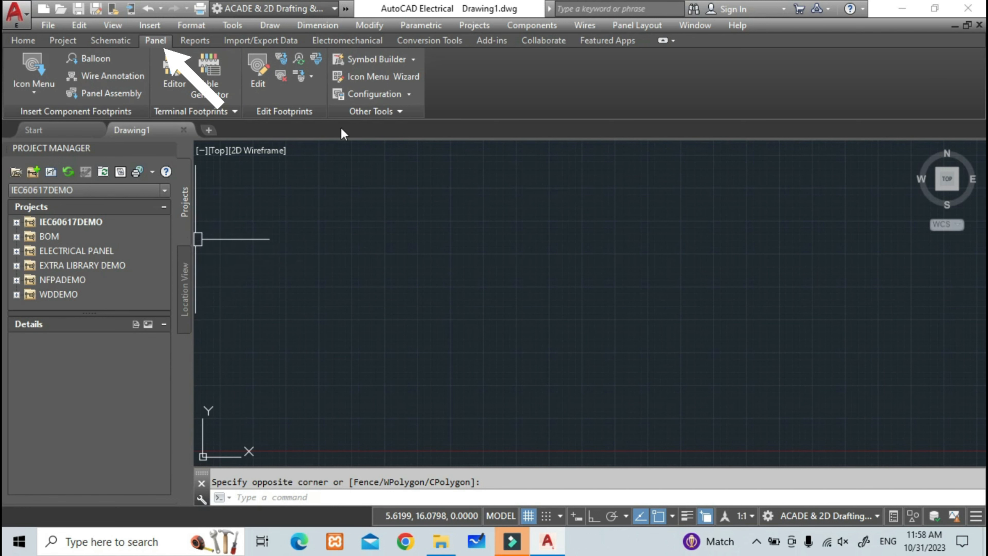
Step: Draw a wire running down, left, up and back right so it joins its own first vertical segment in a rectangular loop
left_click(109, 43)
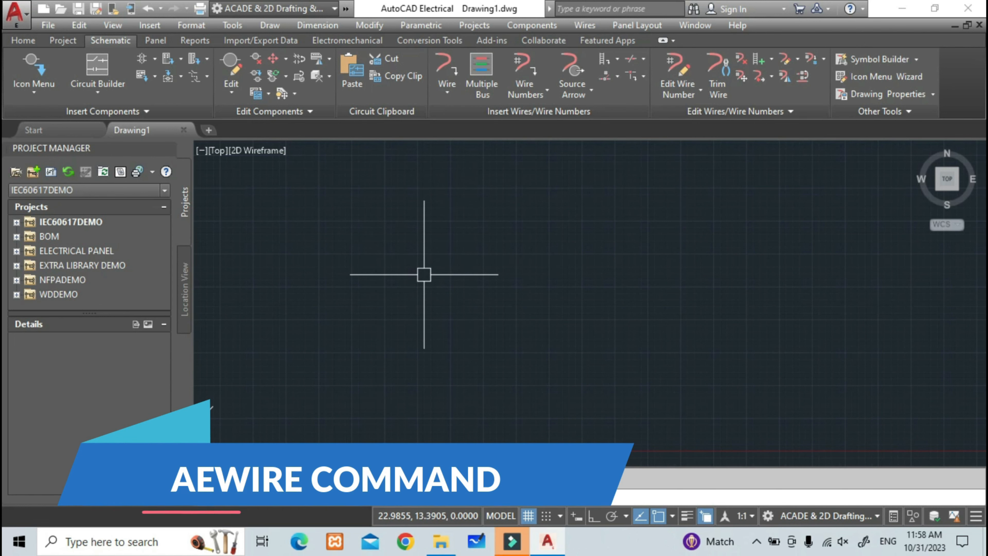
key("Escape")
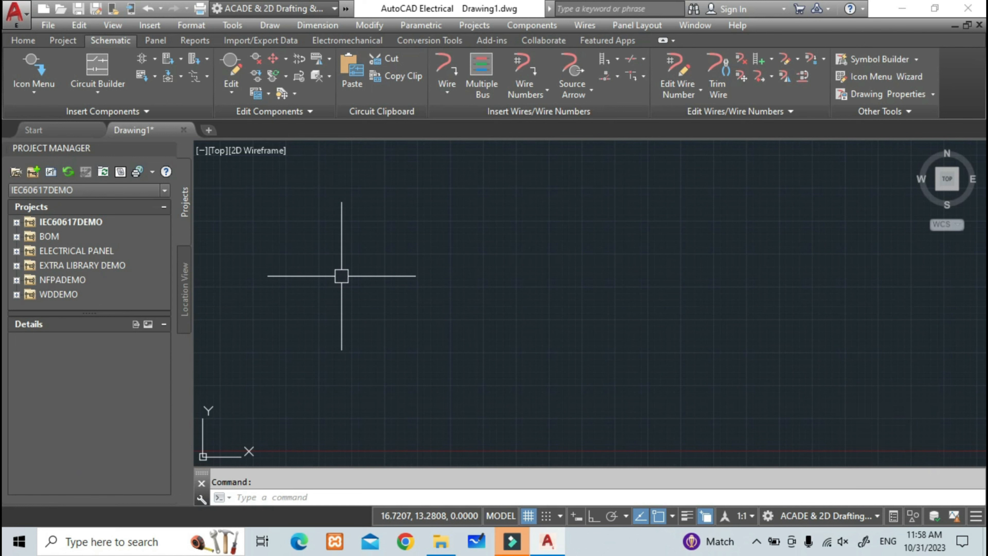
left_click(442, 98)
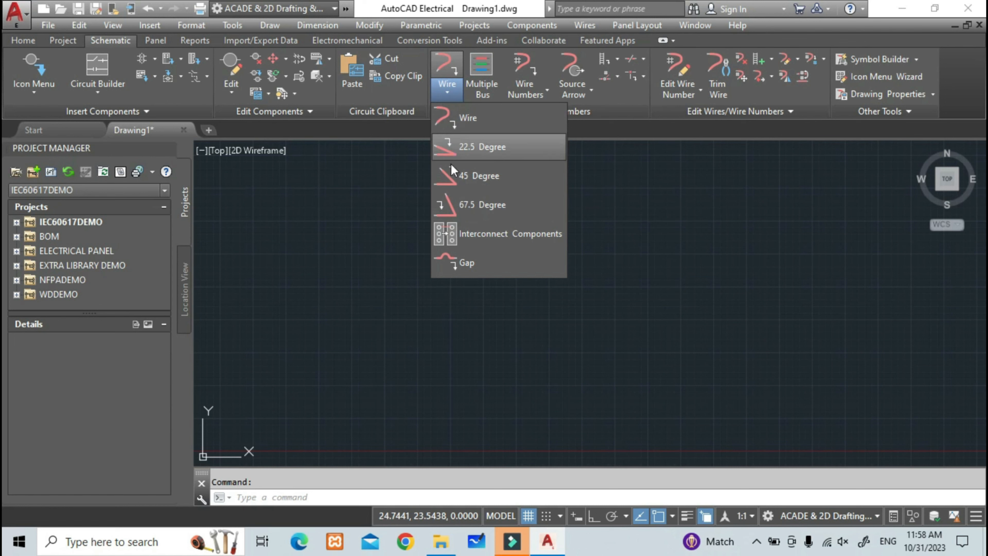
left_click(471, 125)
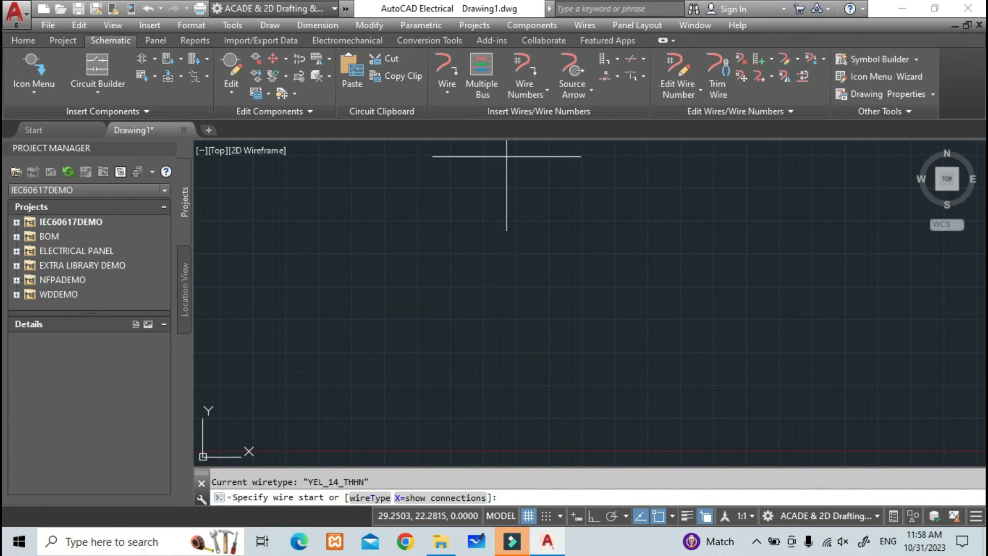
left_click(508, 148)
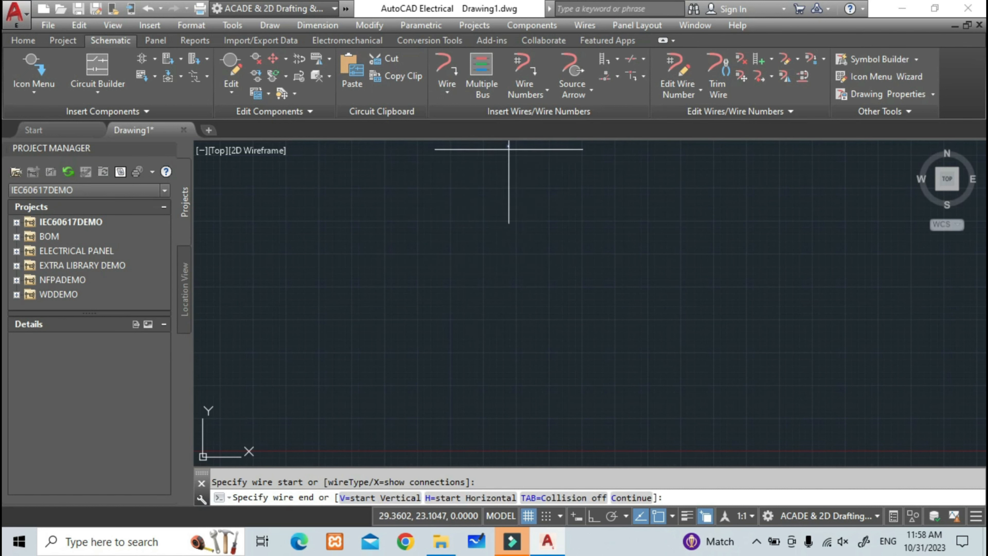
left_click(509, 460)
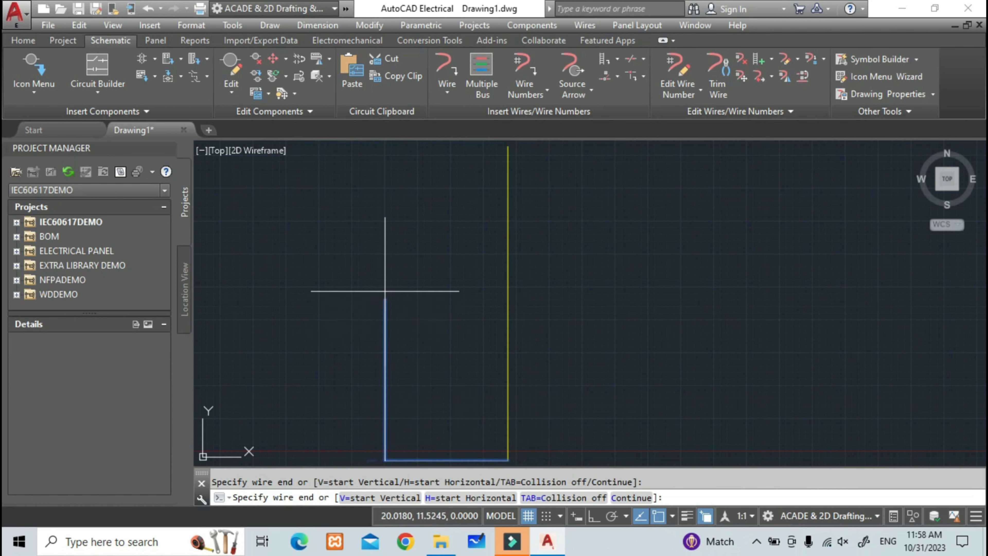
left_click(386, 244)
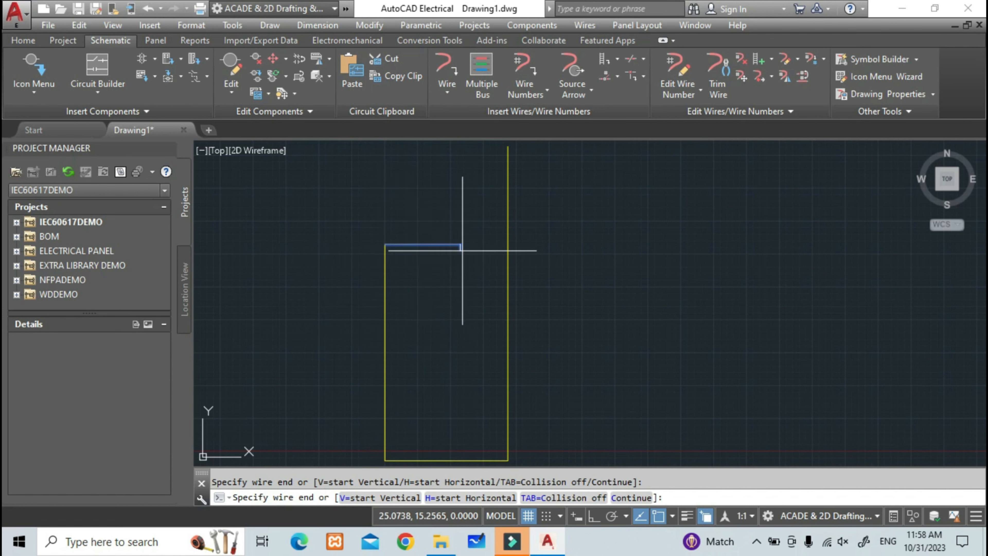
scroll(507, 243, "up", 6)
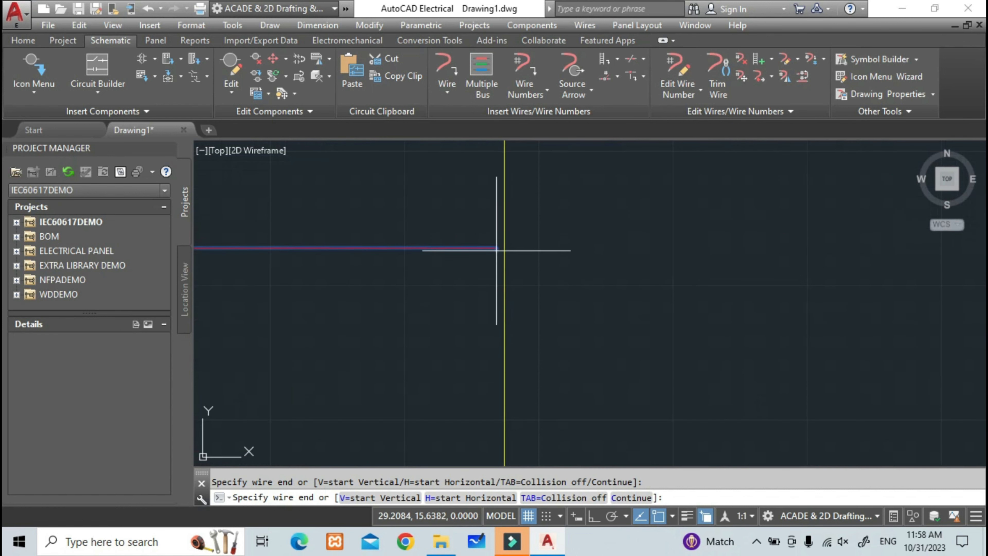
scroll(503, 231, "up", 2)
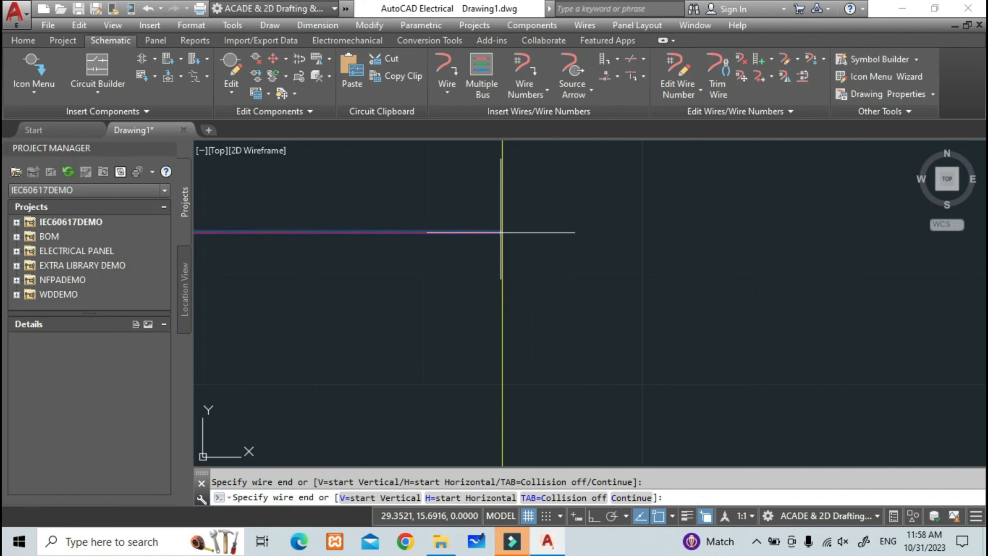
left_click(502, 230)
Step: Draw a second, horizontal wire above the loop that crosses the vertical wire and extends past it on both sides
scroll(622, 389, "down", 3)
scroll(657, 369, "down", 5)
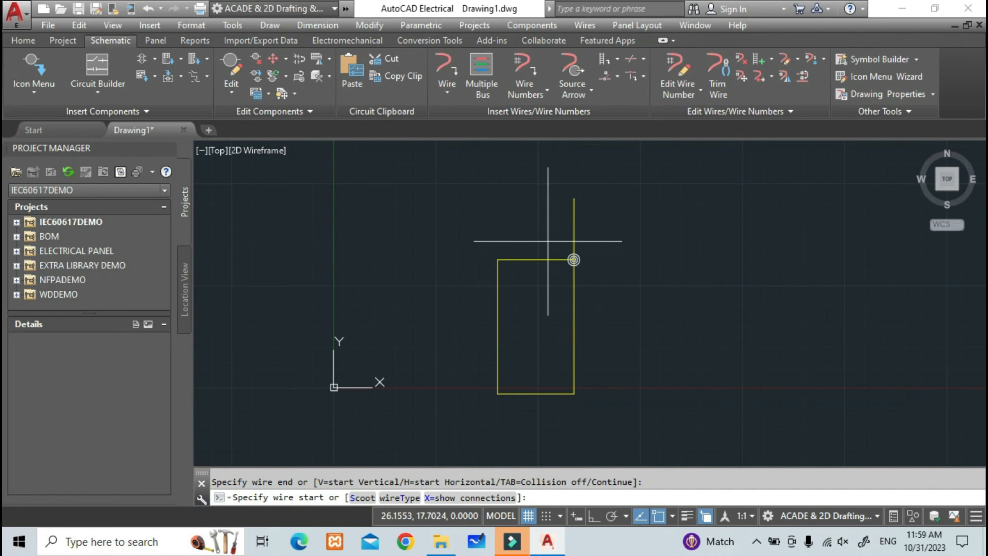
scroll(552, 222, "up", 6)
middle_click_drag(452, 223, 450, 263)
scroll(450, 263, "down", 2)
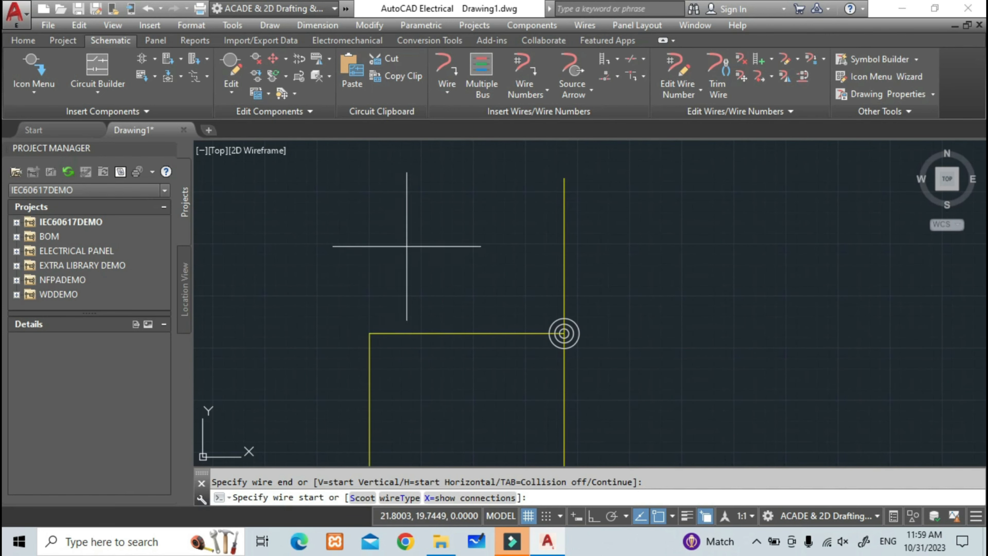
left_click(391, 240)
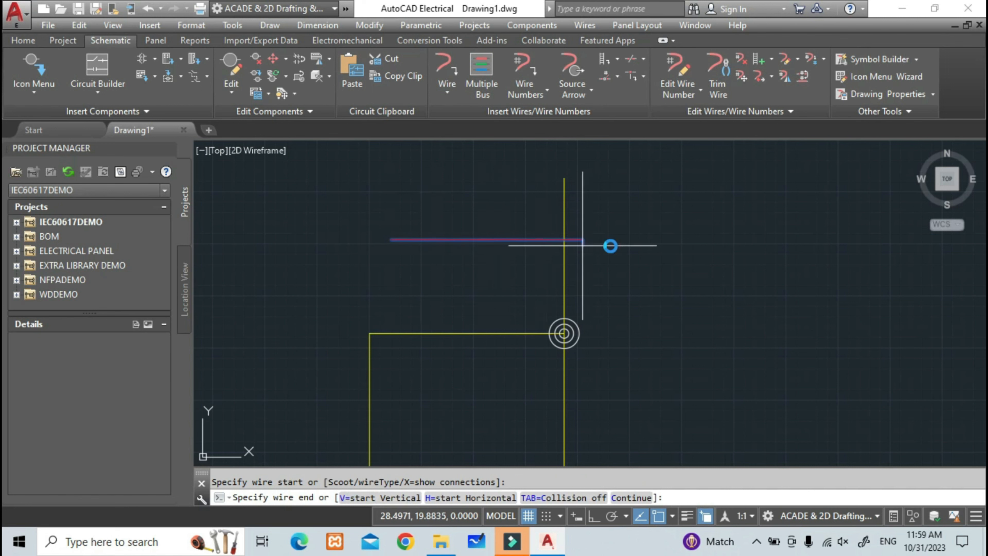
left_click(783, 240)
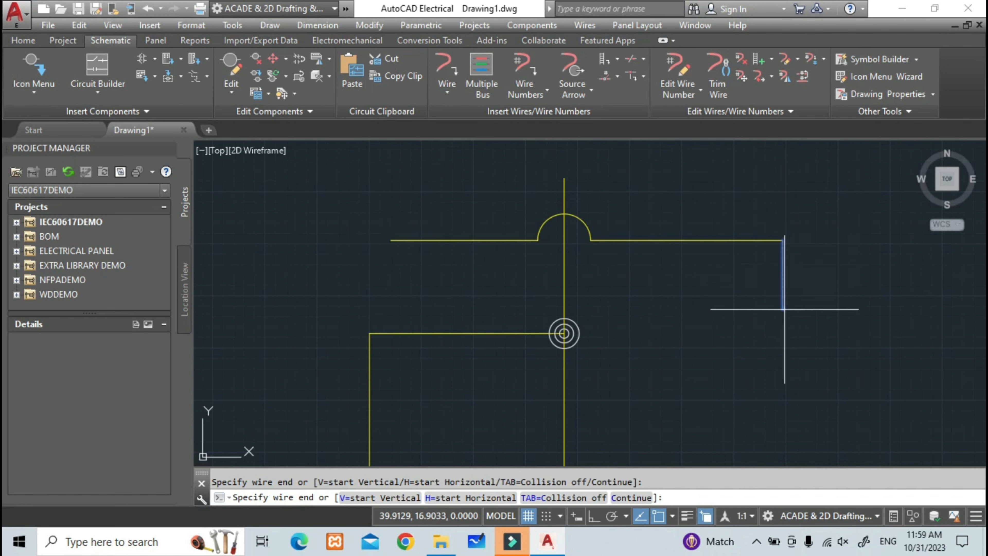
middle_click_drag(776, 405, 723, 309)
scroll(712, 274, "down", 4)
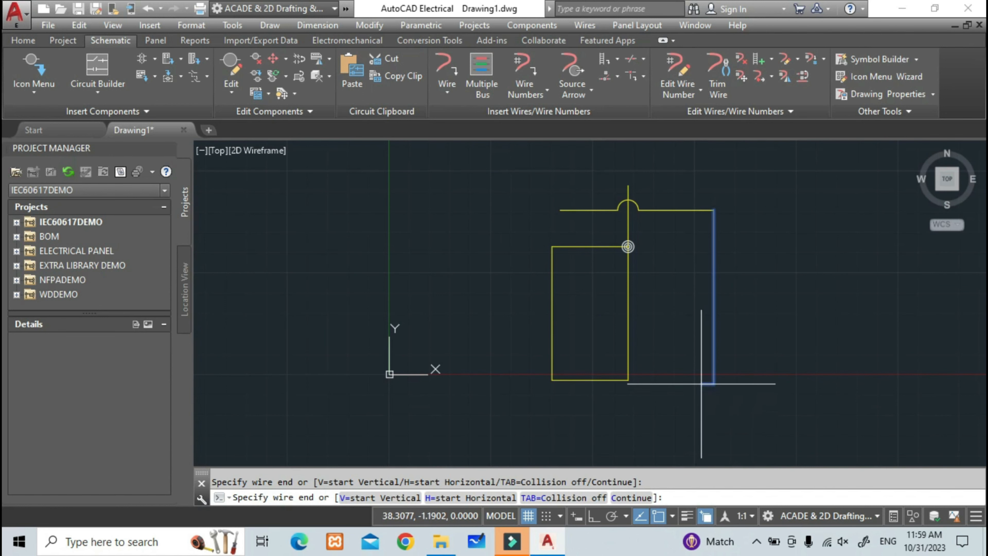
key("Escape")
Step: Try to draw a plain horizontal line to the right of the wires with Ortho mode on
middle_click_drag(713, 386, 539, 371)
type("l")
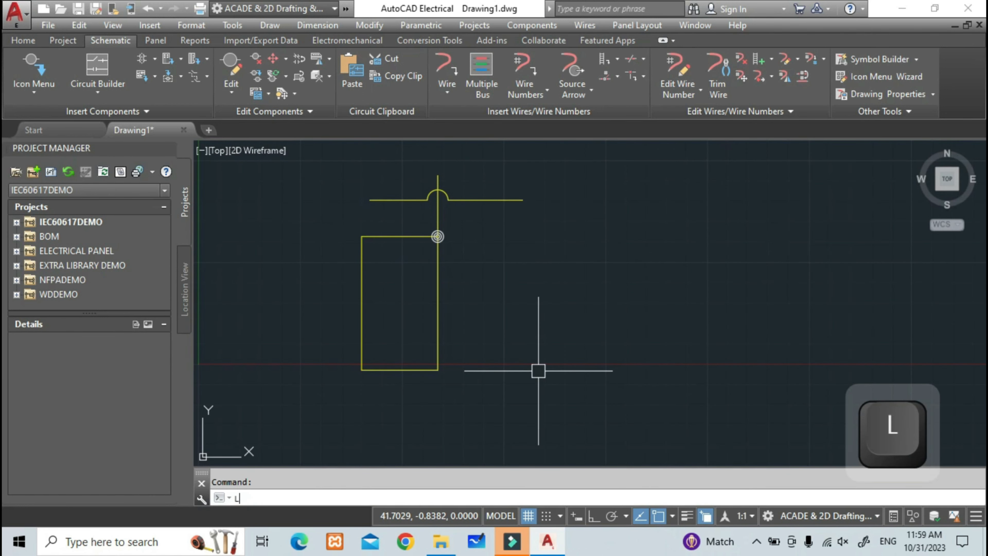
key("Return")
left_click(562, 268)
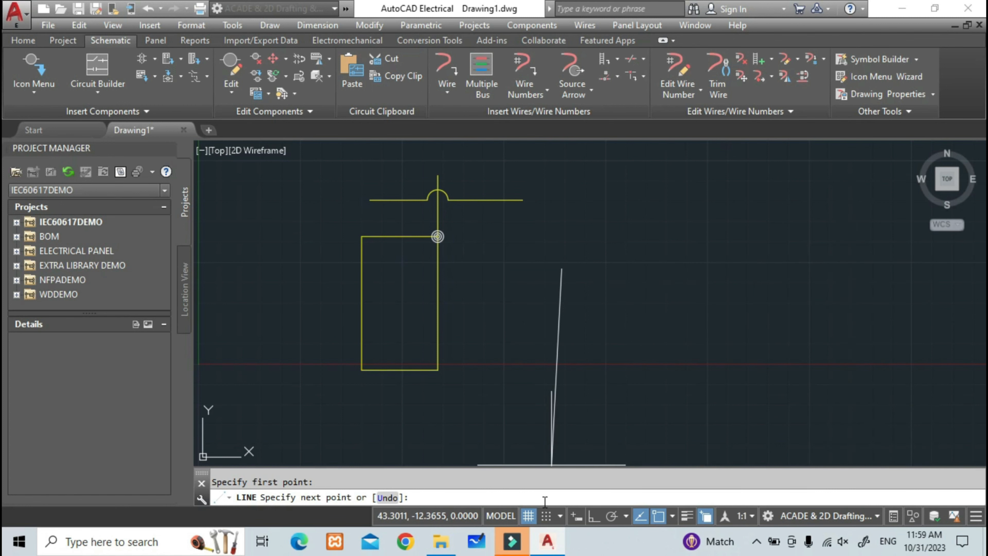
left_click(594, 517)
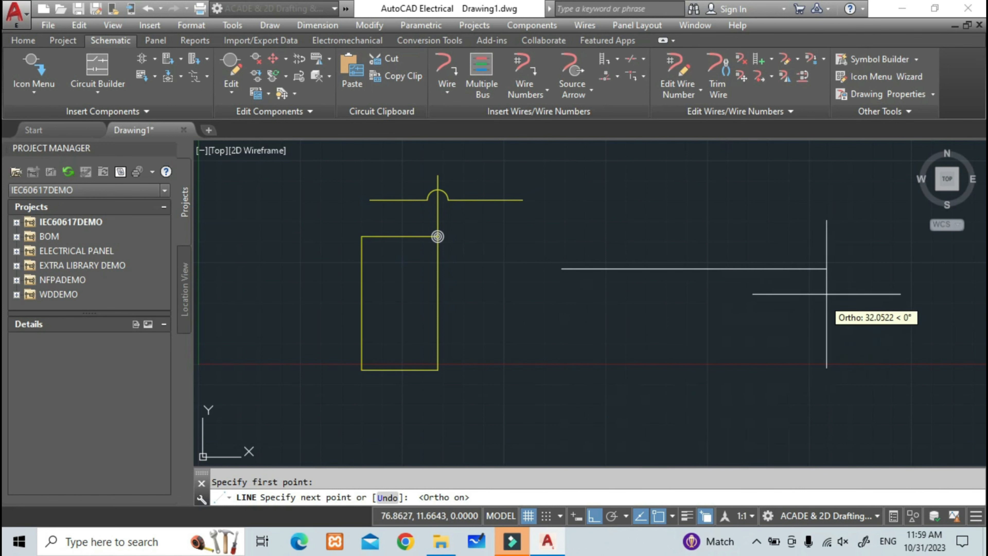
left_click(866, 268)
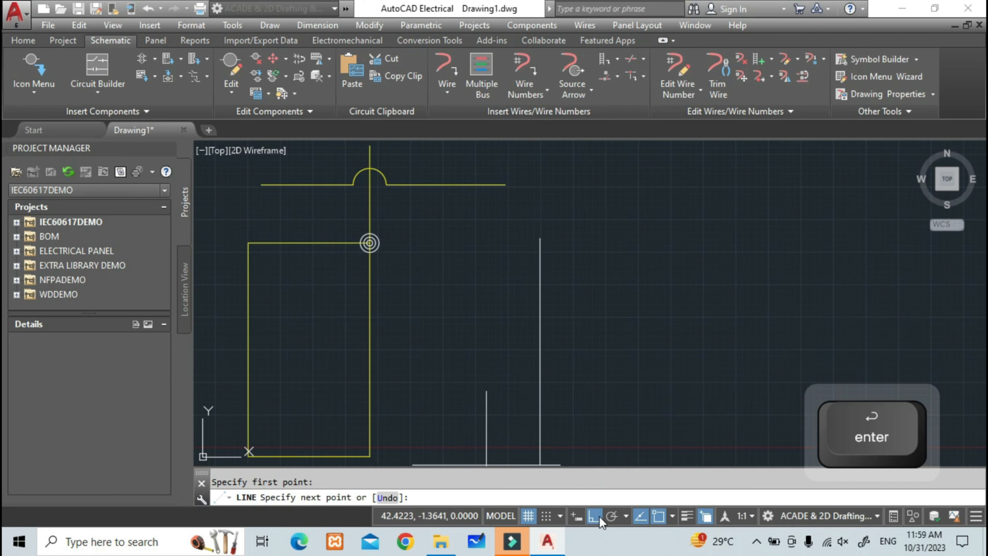
Step: With Ortho on, draw connected plain lines beside the wires, running right, down, left, up, left and down
left_click(599, 517)
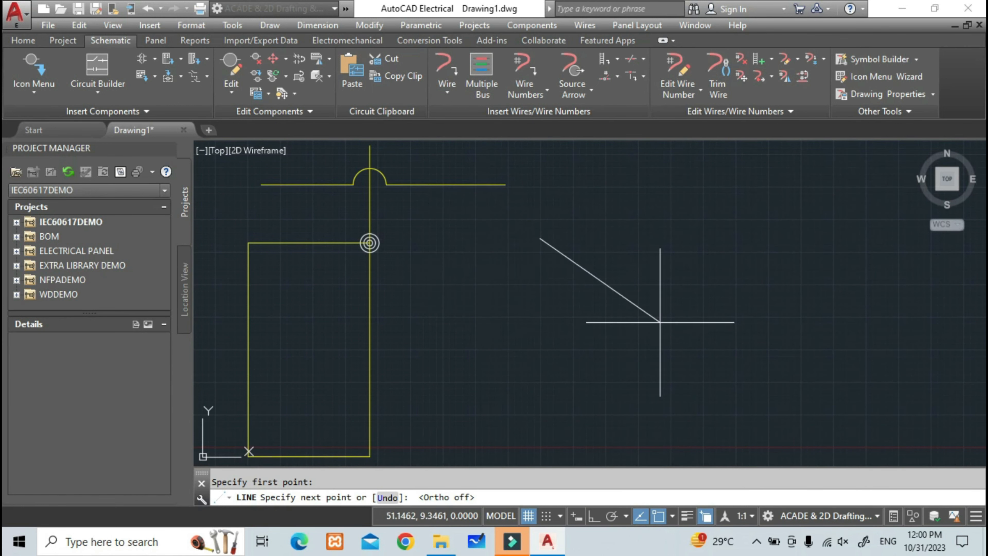
left_click(595, 517)
left_click(824, 255)
left_click(814, 412)
left_click(657, 338)
left_click(657, 239)
left_click(602, 239)
left_click(602, 355)
key("Return")
Step: Draw a separate vertical line crossing the top horizontal line of the plain line figure
key("Return")
left_click(728, 173)
left_click(727, 335)
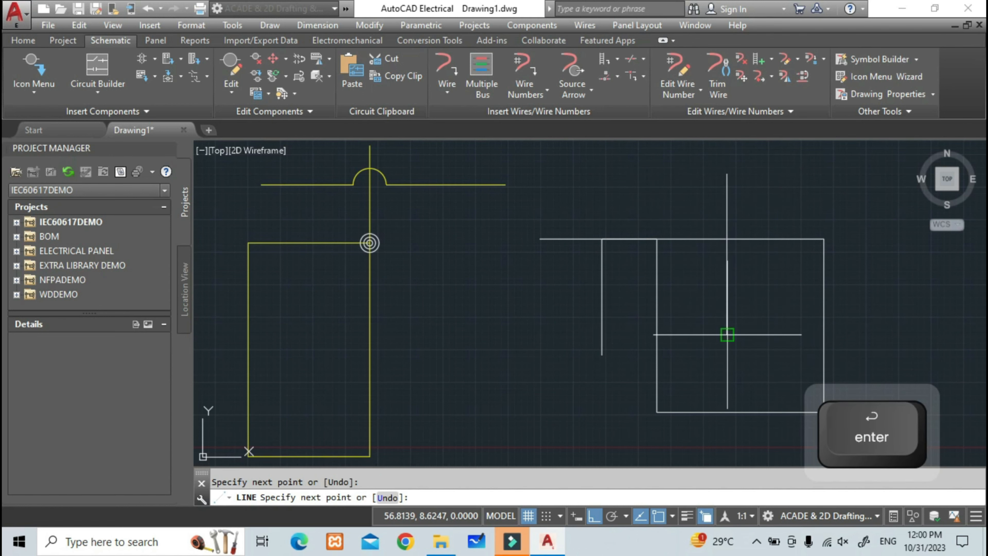
key("Escape")
Step: Compare how crossings and junctions are drawn in the wires and in the plain line figure
scroll(370, 188, "up", 4)
middle_click_drag(375, 242, 415, 369)
scroll(414, 288, "down", 6)
middle_click_drag(529, 347, 445, 244)
middle_click_drag(645, 230, 613, 258)
scroll(565, 209, "down", 2)
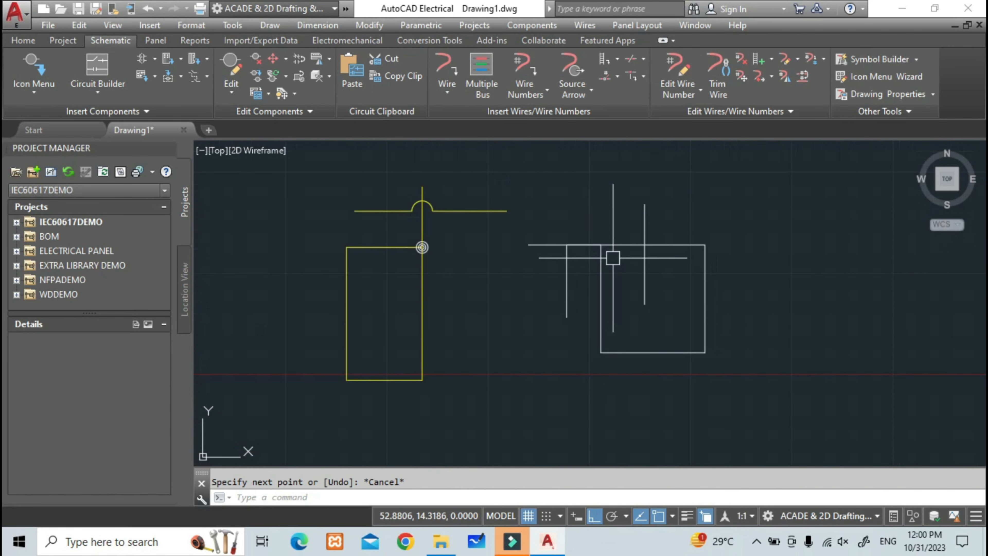
scroll(613, 258, "up", 3)
scroll(592, 272, "down", 3)
Step: Show the wire-specific commands available for the upper horizontal wire and dismiss them without choosing one
middle_click_drag(376, 265, 468, 287)
scroll(454, 230, "up", 3)
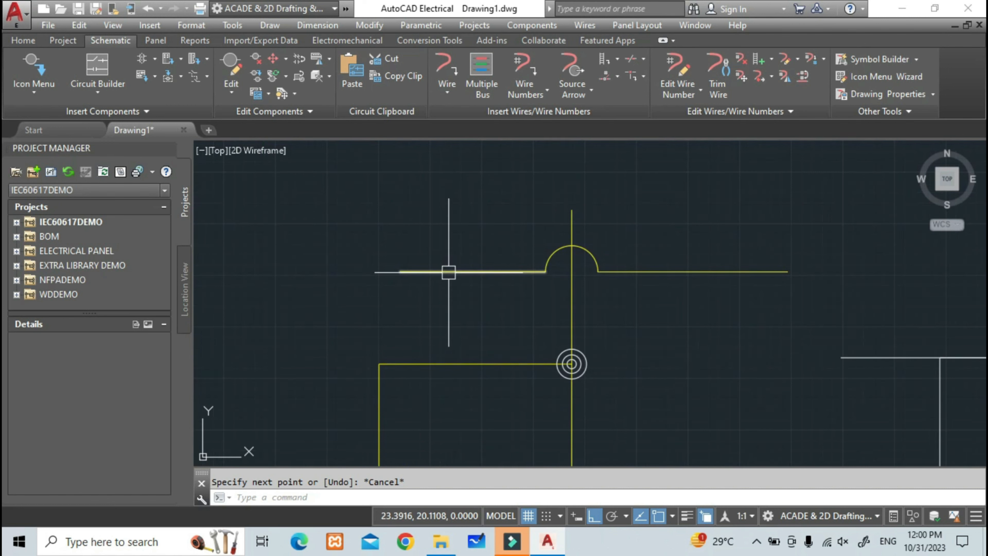
right_click(448, 274)
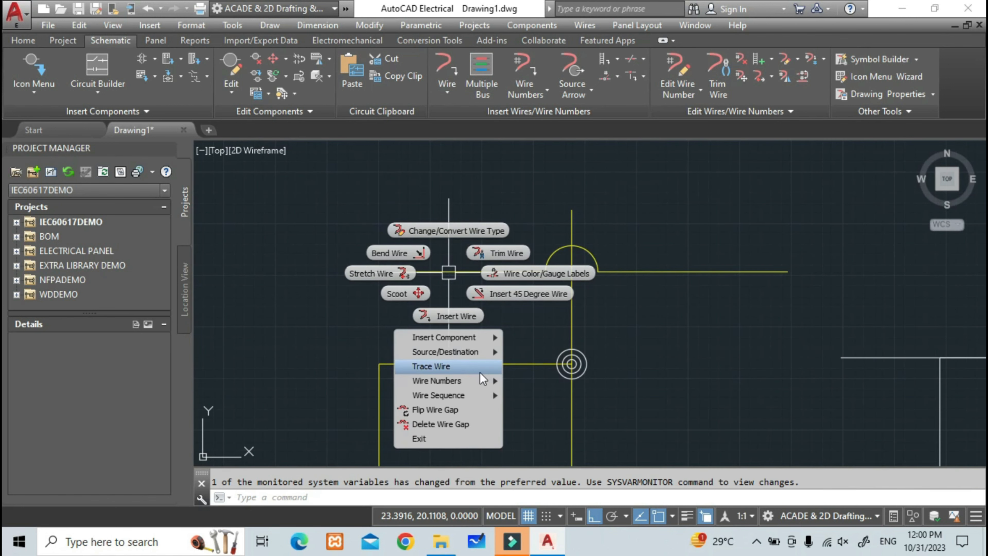
mouse_move(407, 383)
key("Escape")
Step: Show the commands available for the plain figure's top horizontal line and dismiss them without choosing one
scroll(402, 349, "down", 3)
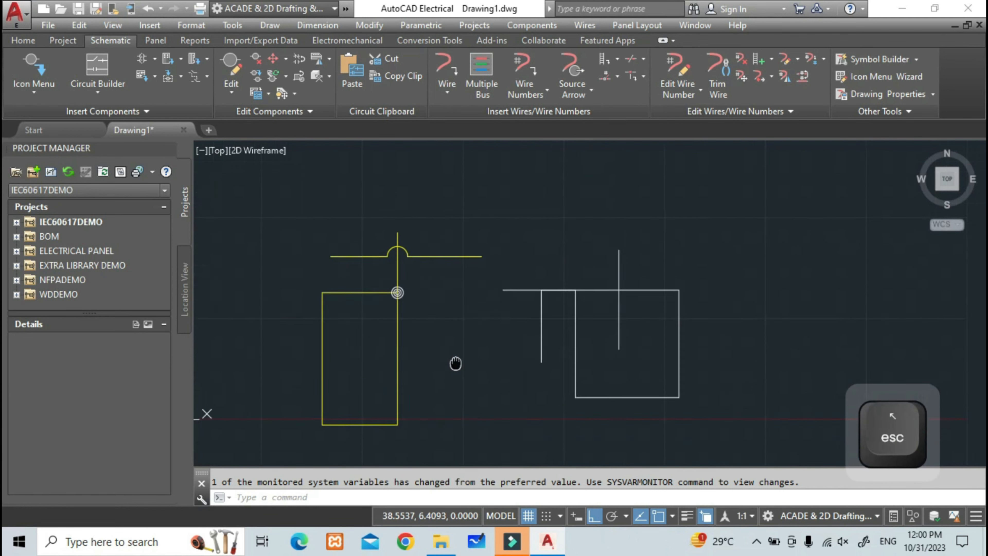
scroll(451, 267, "up", 4)
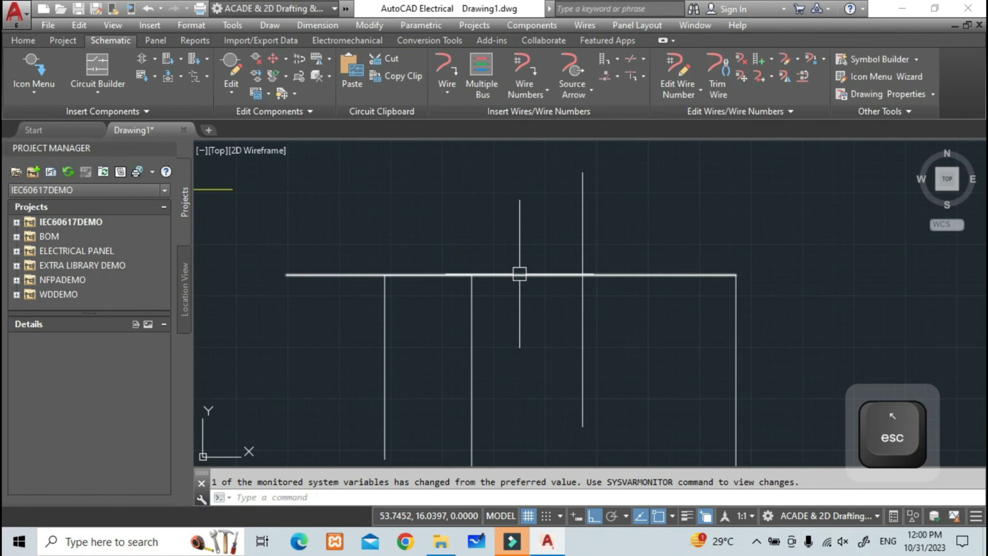
right_click(519, 273)
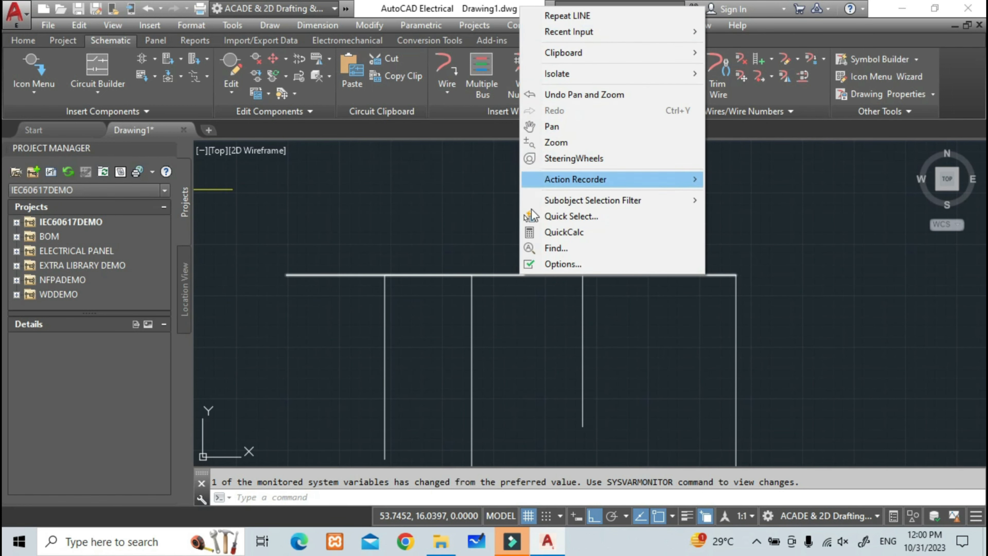
key("Escape")
scroll(510, 304, "down", 4)
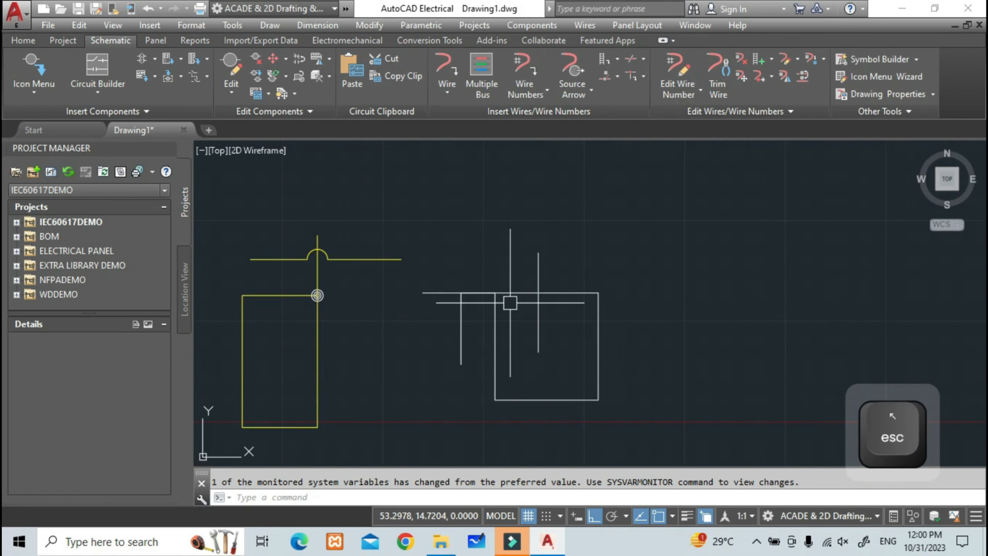
Step: Delete the whole plain line figure, including its separate crossing lines, leaving only the wires
left_click(589, 213)
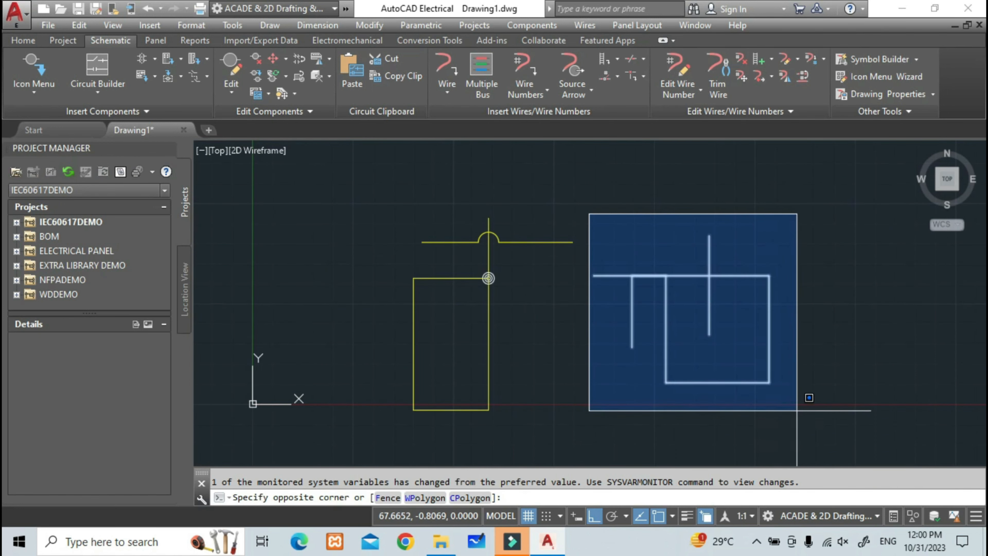
left_click(810, 397)
key("Delete")
middle_click_drag(641, 278, 670, 288)
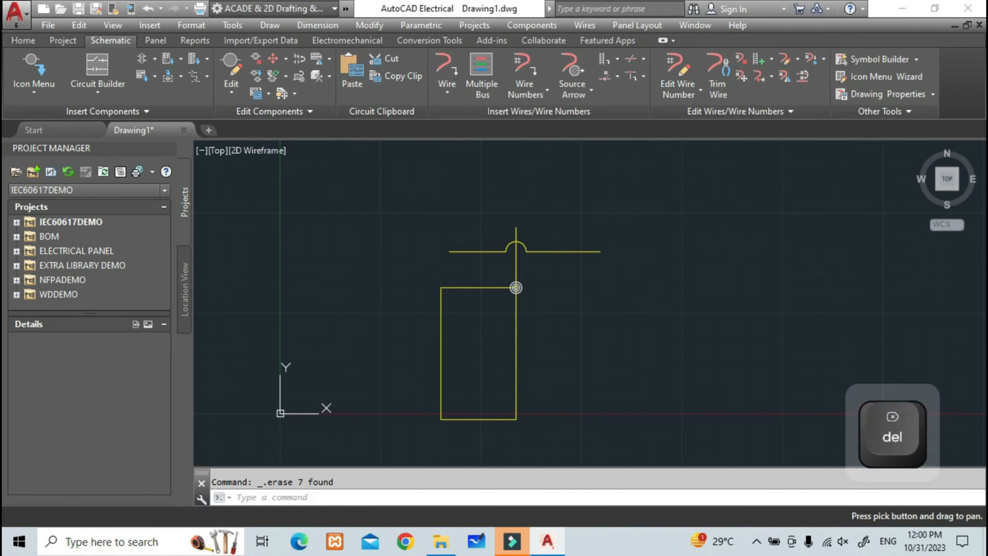
scroll(557, 244, "up", 4)
middle_click_drag(540, 298, 645, 231)
scroll(647, 229, "down", 2)
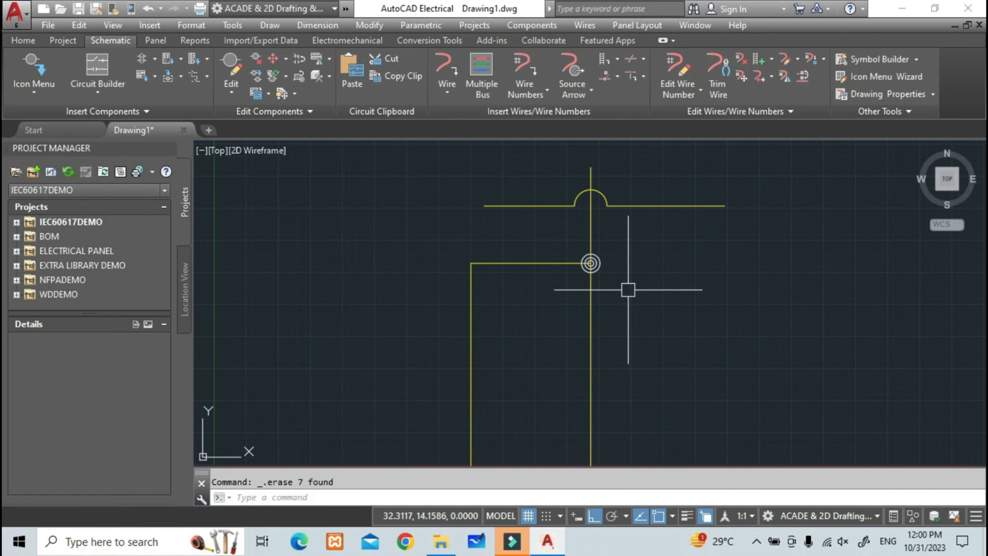
scroll(607, 288, "down", 3)
scroll(560, 292, "up", 3)
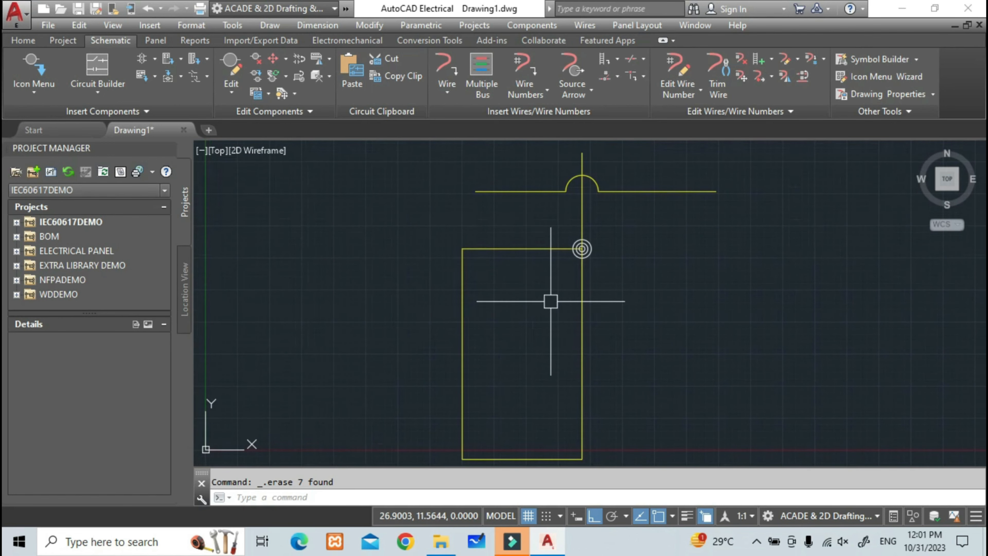
scroll(534, 245, "down", 4)
scroll(540, 256, "up", 4)
middle_click_drag(531, 269, 531, 276)
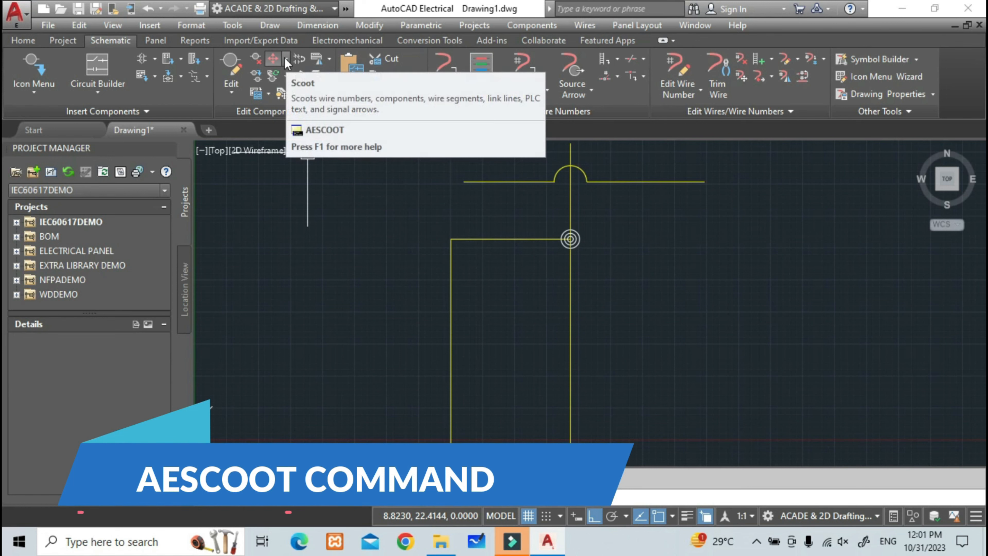
Step: Scoot the left vertical wire of the rectangular loop outward and inward, finally placing it closer to the opposite vertical wire
left_click(271, 60)
mouse_move(454, 357)
middle_mouse_down()
mouse_move(452, 318)
mouse_move(464, 341)
middle_mouse_up()
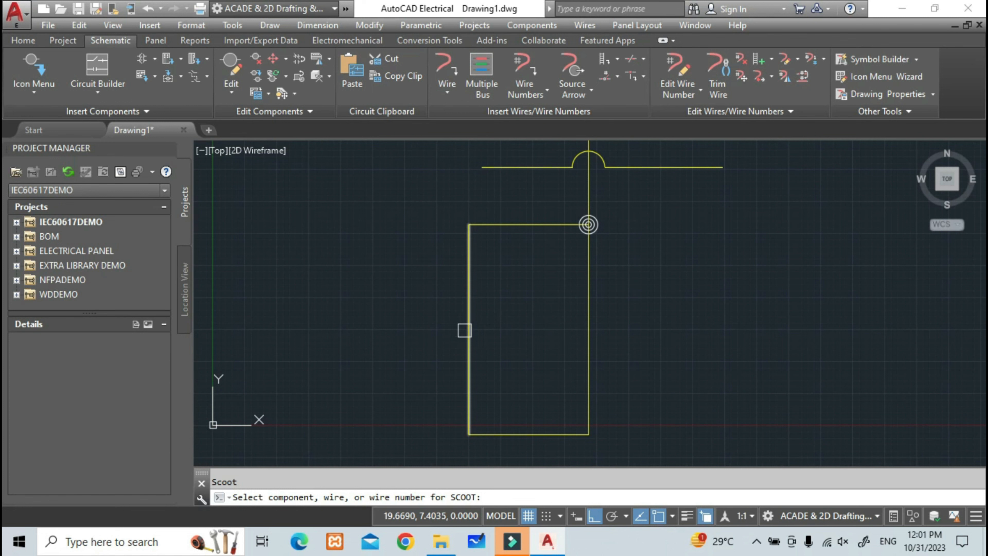
left_click(465, 331)
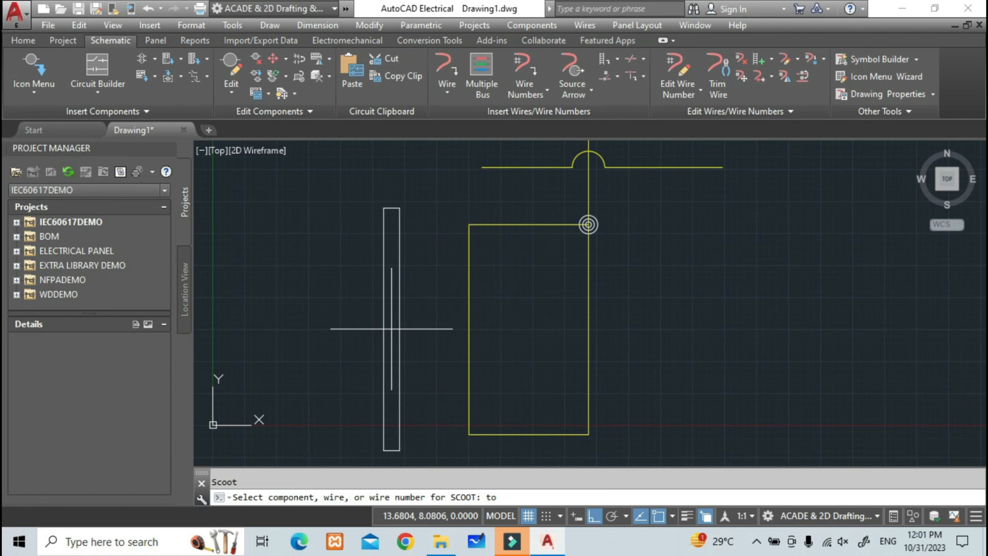
left_click(387, 321)
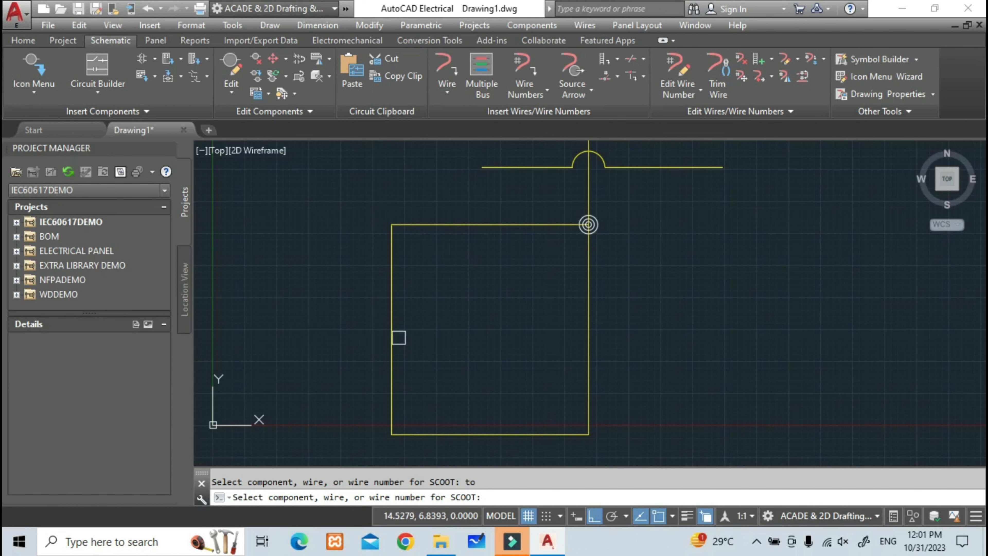
left_click(391, 336)
left_click(472, 329)
left_click(472, 330)
left_click(383, 330)
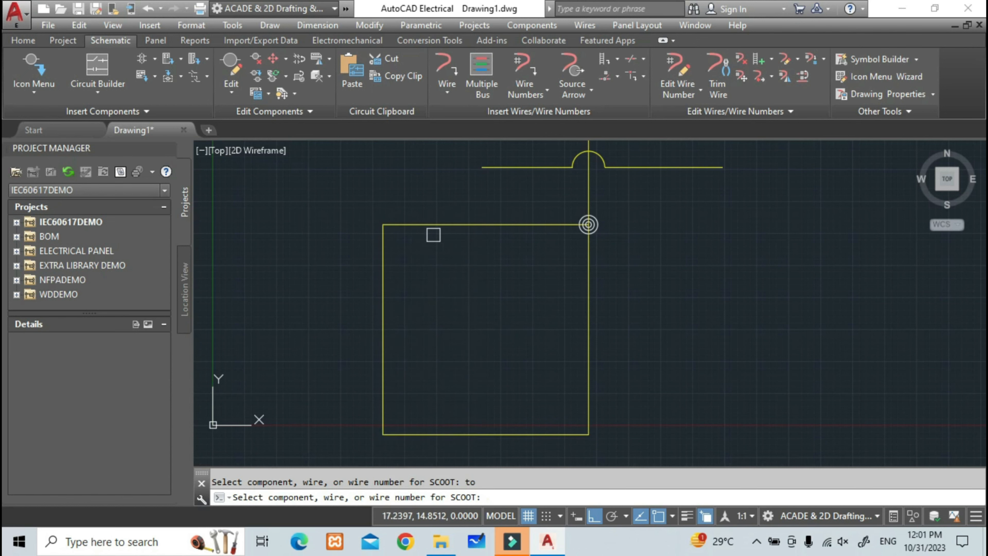
left_click(379, 382)
left_click(489, 380)
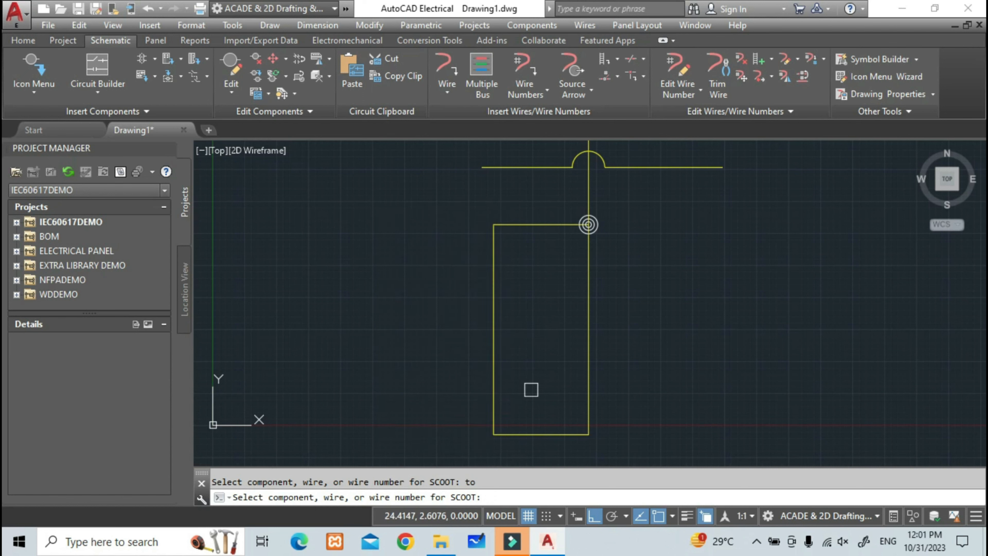
Step: Scoot the rectangular loop's top wire downward and the horizontal crossing wire above it down as well, and end the Scoot command
left_click(553, 227)
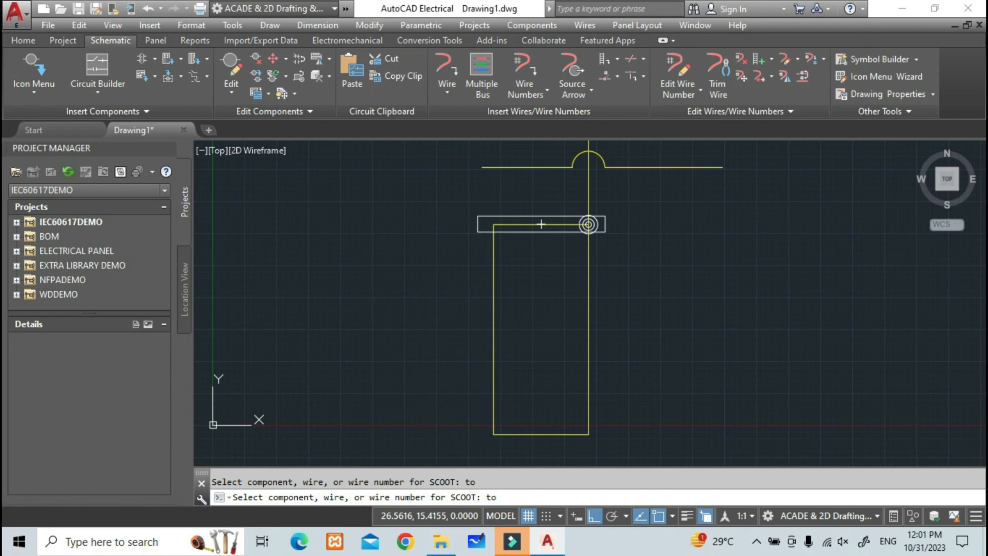
left_click(556, 323)
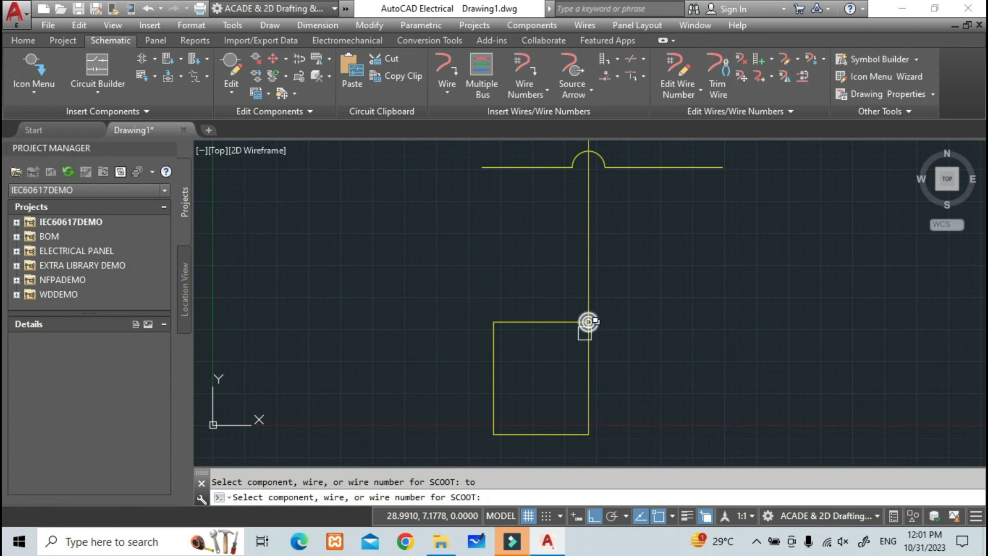
middle_click_drag(536, 260, 503, 384)
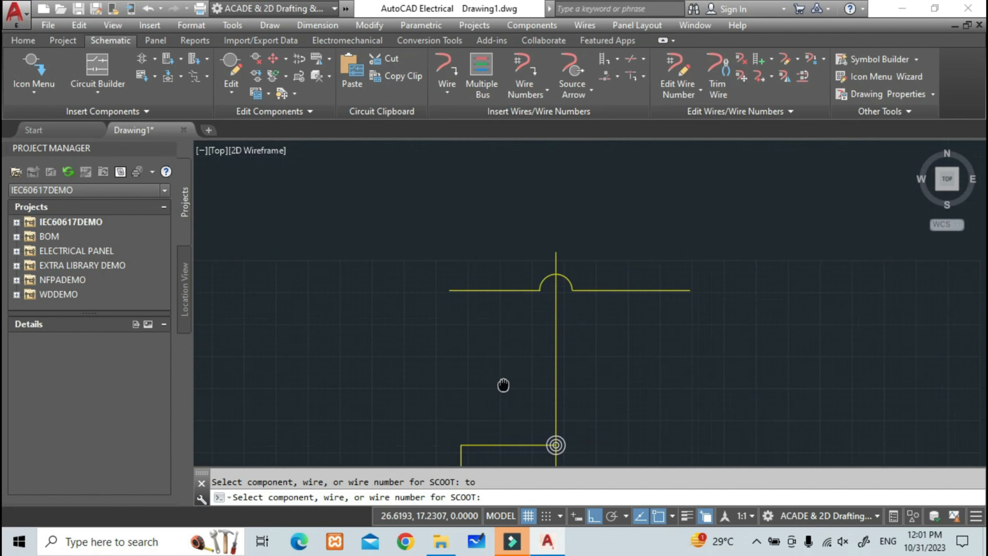
left_click(570, 290)
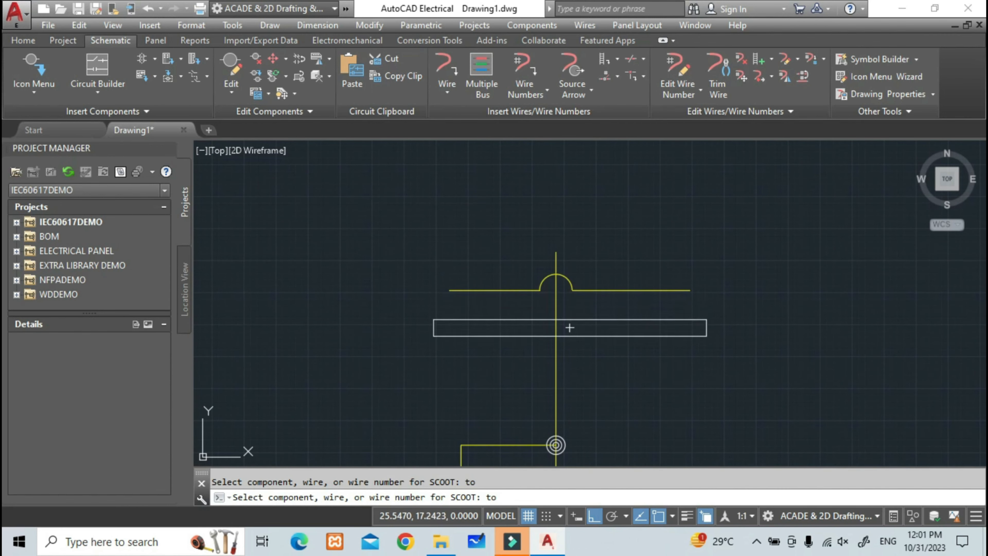
left_click(570, 363)
middle_click_drag(513, 388, 467, 242)
middle_click_drag(469, 313, 487, 316)
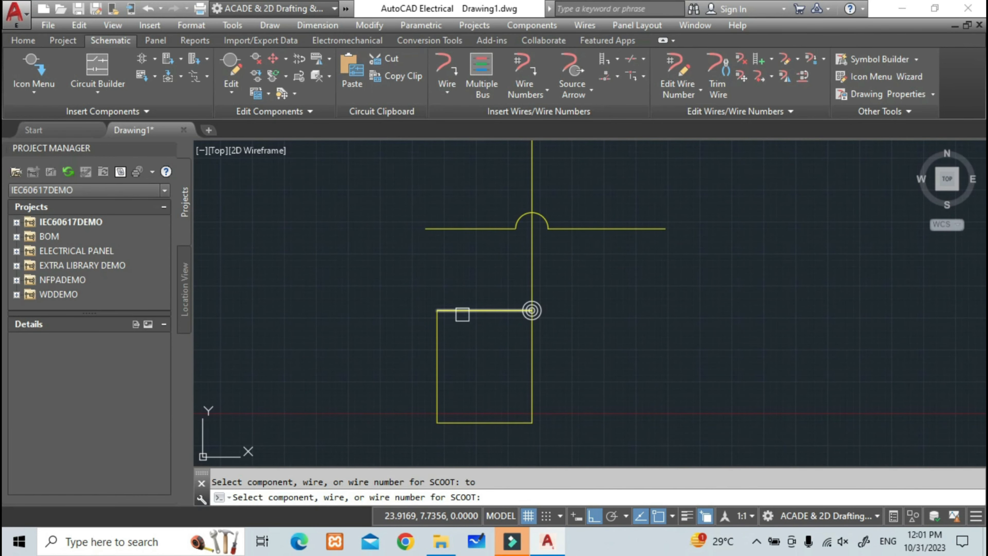
key("Escape")
scroll(463, 325, "down", 2)
scroll(463, 325, "down", 1)
scroll(481, 289, "up", 3)
middle_click_drag(461, 384, 453, 336)
scroll(454, 323, "down", 2)
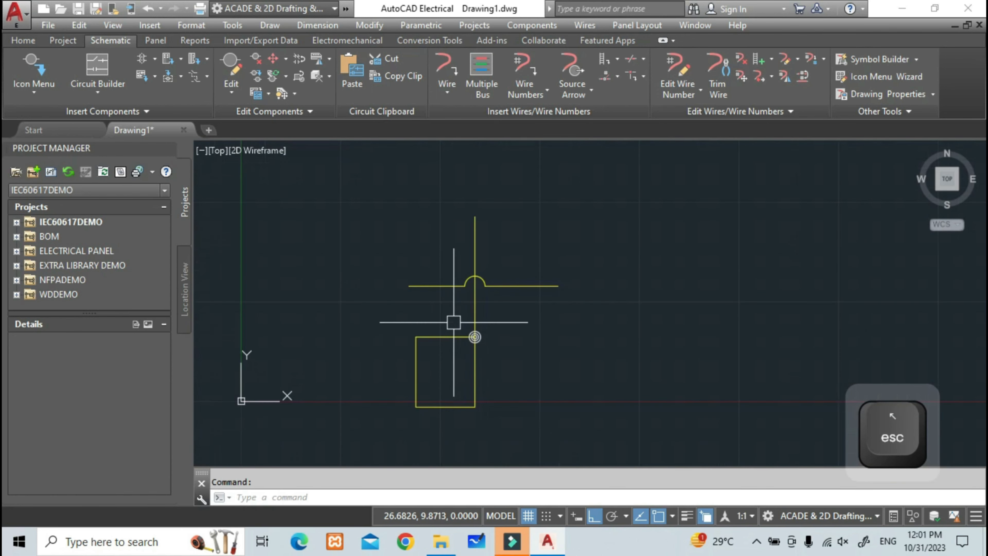
middle_click_drag(397, 316, 451, 311)
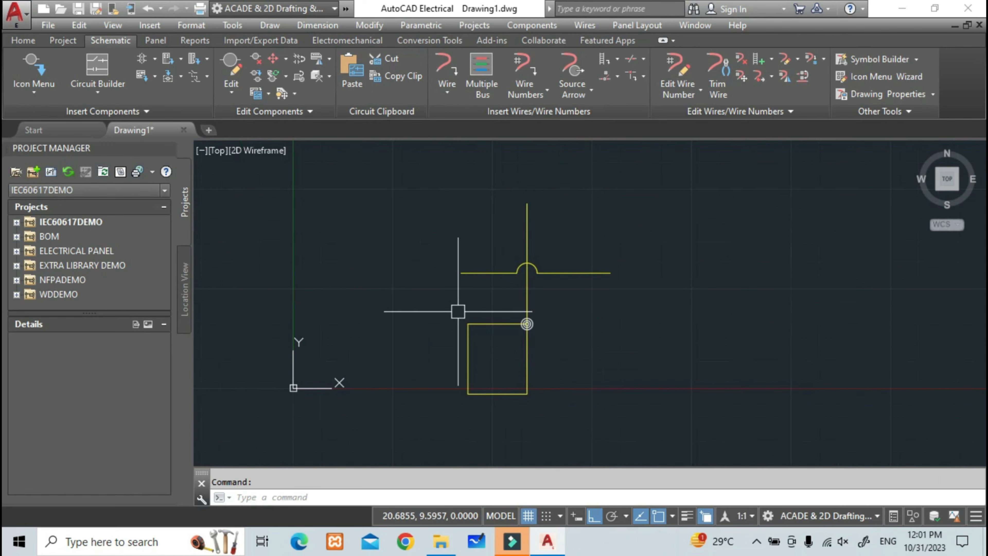
middle_click_drag(510, 306, 409, 316)
key("Escape")
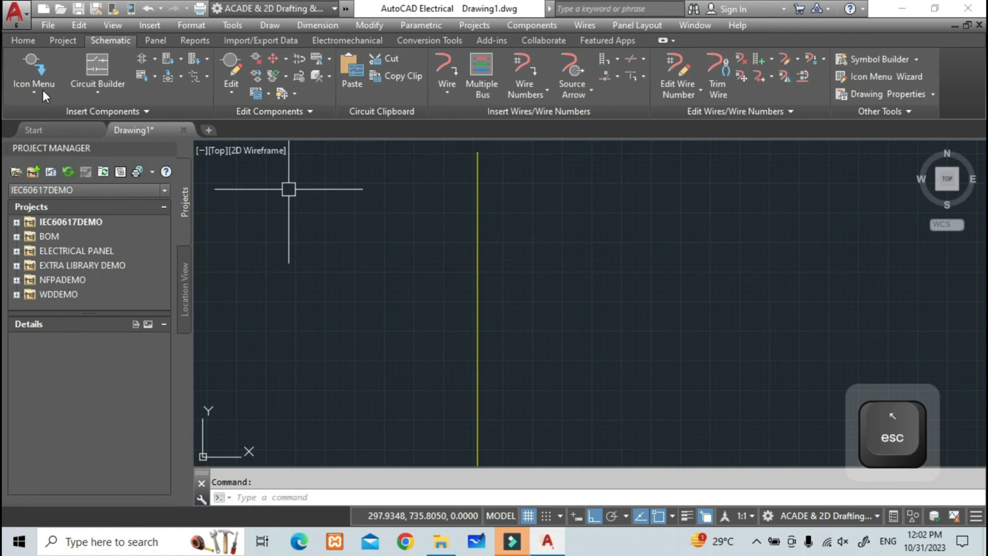
Step: Choose the Push Button NO Momentary symbol from the IEC 60617 push buttons for insertion
left_click(38, 70)
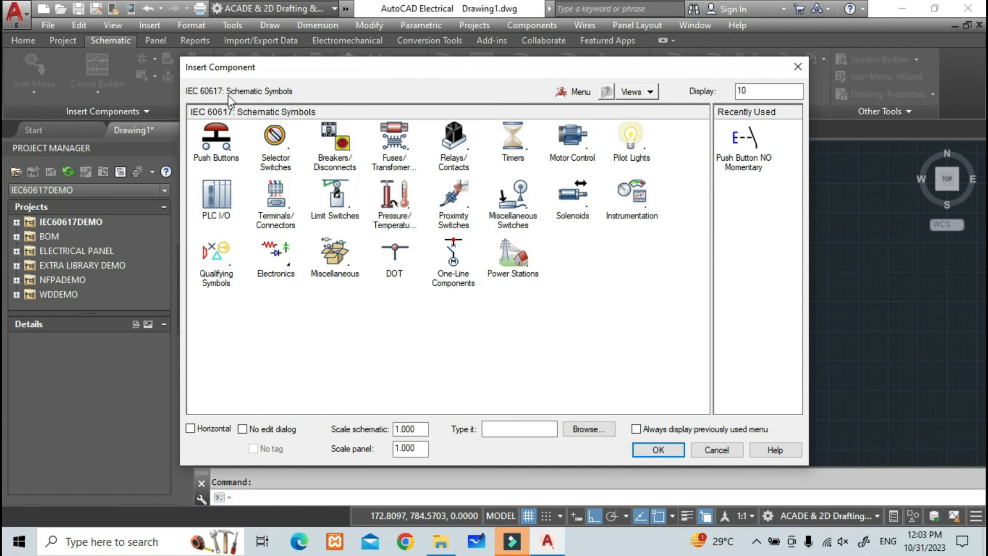
left_click(220, 136)
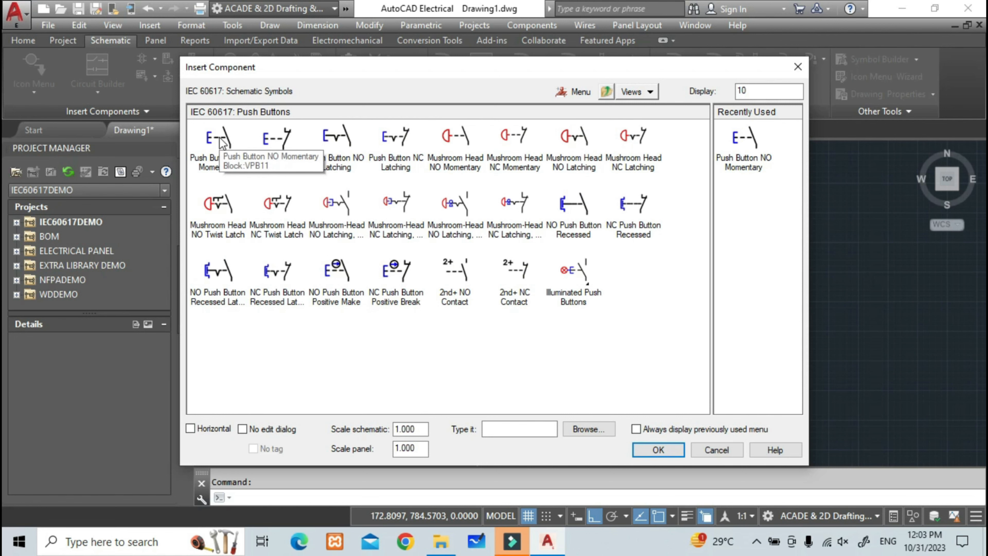
double_click(219, 138)
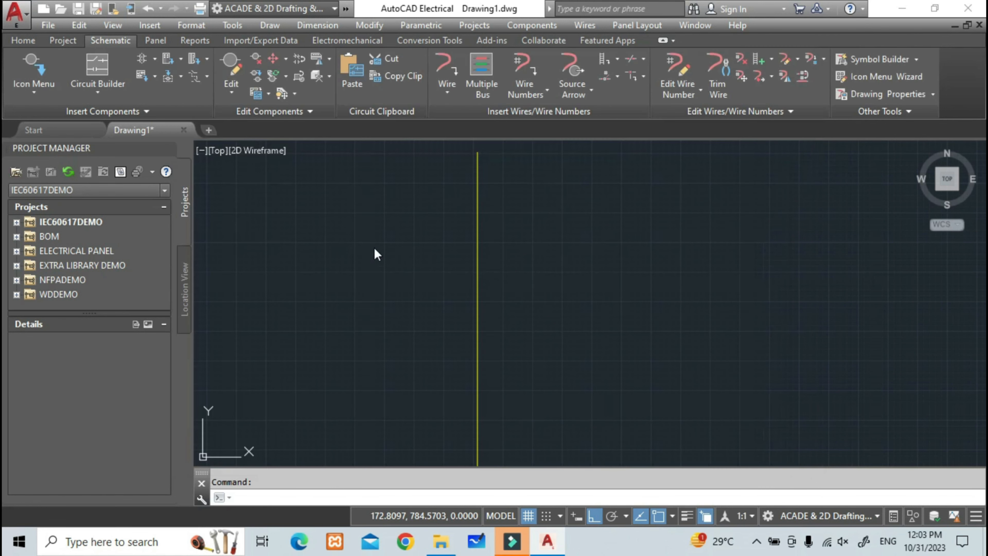
Step: Place the push button on the upper part of the vertical wire with component tag S1 and description START
scroll(478, 218, "up", 4)
middle_click_drag(477, 218, 457, 370)
scroll(458, 260, "up", 3)
middle_click_drag(457, 269, 474, 366)
scroll(472, 349, "down", 4)
middle_click_drag(471, 262, 470, 358)
scroll(472, 306, "up", 3)
mouse_move(472, 303)
middle_mouse_down()
mouse_move(467, 336)
mouse_move(484, 407)
mouse_move(470, 295)
mouse_move(485, 265)
middle_mouse_up()
mouse_move(482, 353)
middle_mouse_down()
mouse_move(475, 373)
mouse_move(482, 348)
middle_mouse_up()
left_click(482, 348)
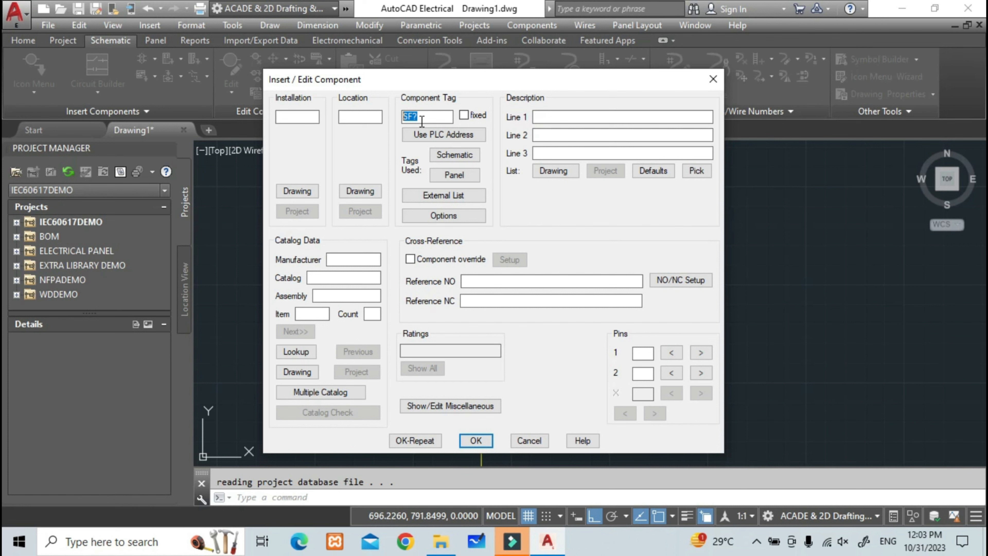
type("S1")
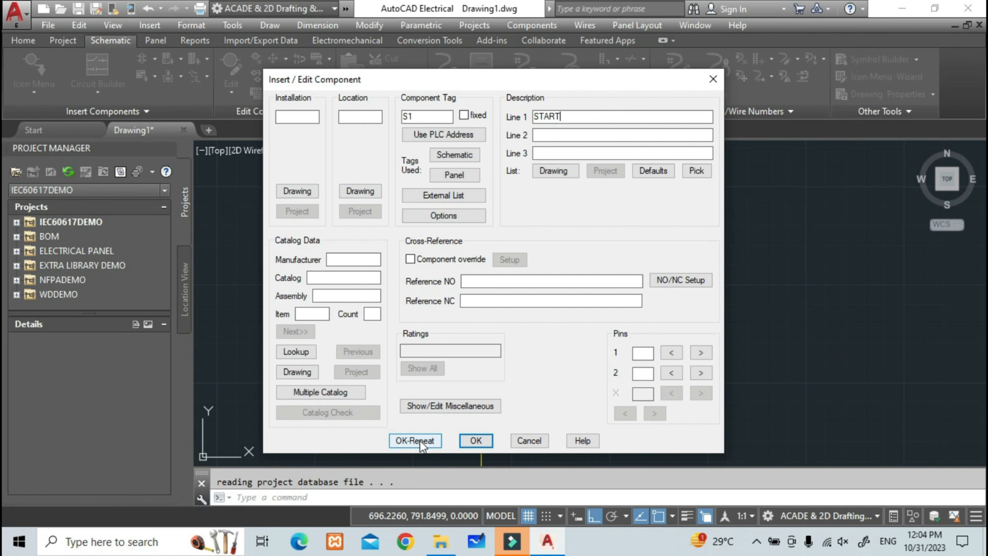
left_click(476, 440)
Step: Inspect the inserted push button, its tag and description, and how it connects to the vertical wire
middle_click_drag(410, 338, 414, 247)
scroll(430, 257, "down", 6)
scroll(382, 266, "up", 8)
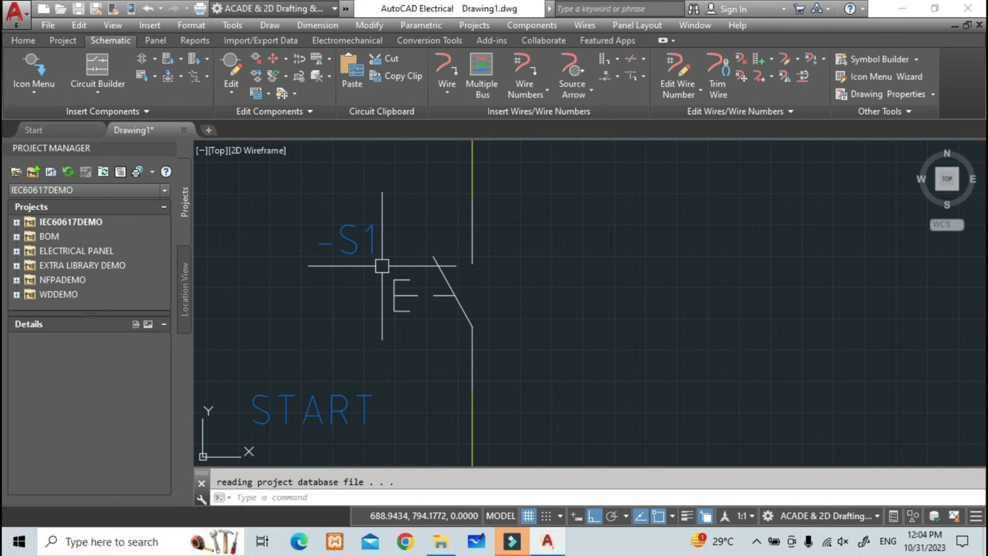
scroll(352, 343, "down", 3)
scroll(350, 303, "up", 8)
scroll(364, 287, "down", 8)
middle_click_drag(364, 364, 376, 267)
scroll(412, 243, "up", 5)
scroll(407, 342, "down", 2)
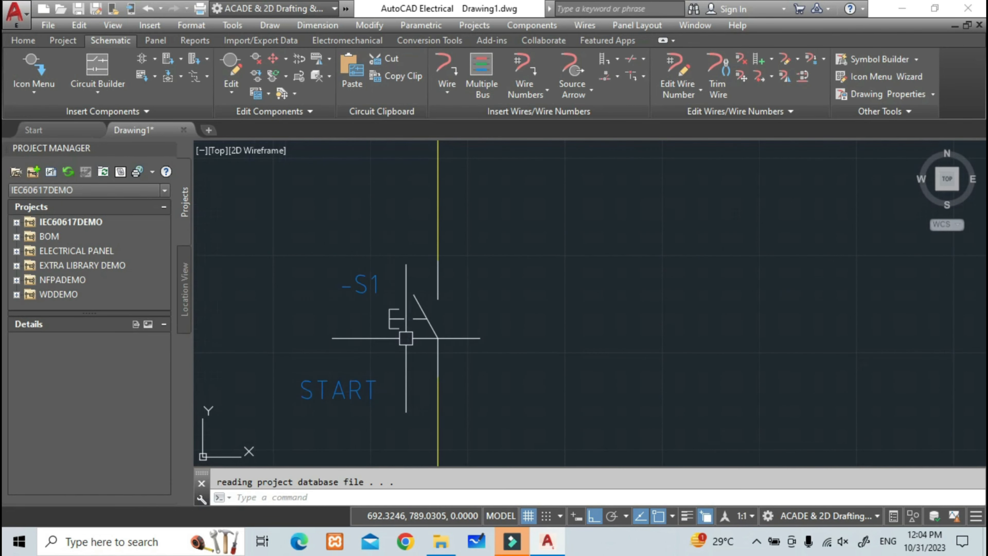
left_click(447, 338)
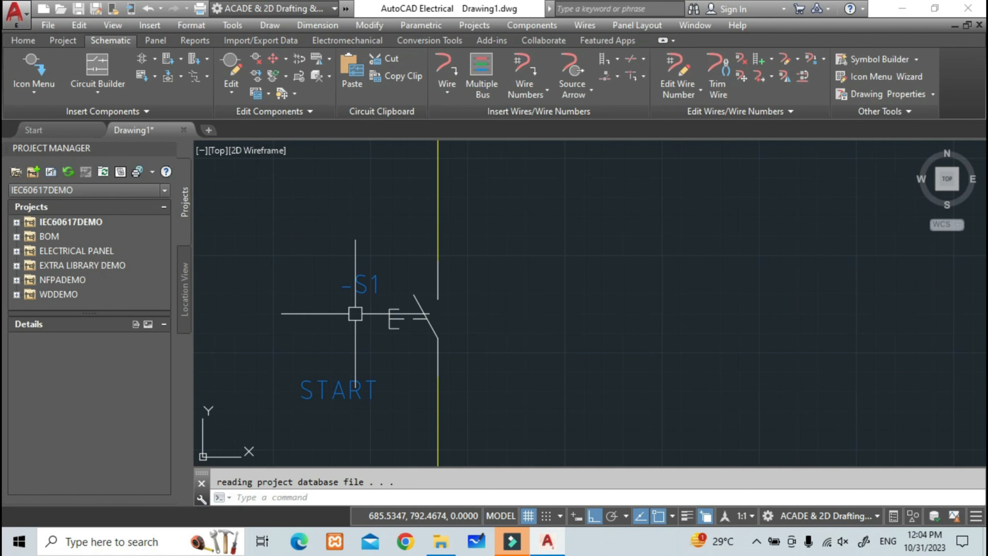
scroll(355, 314, "down", 1)
middle_click_drag(358, 350, 436, 313)
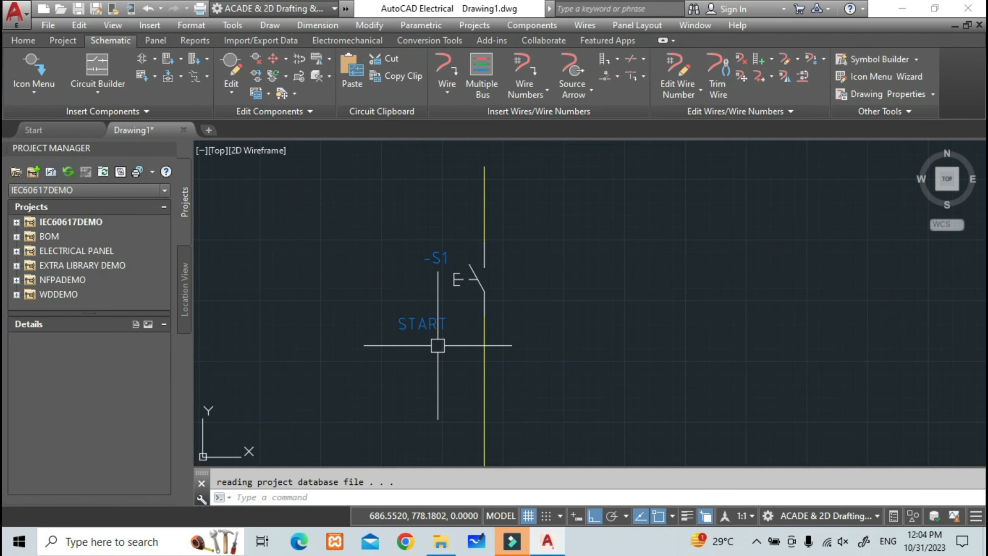
middle_click_drag(452, 287, 433, 301)
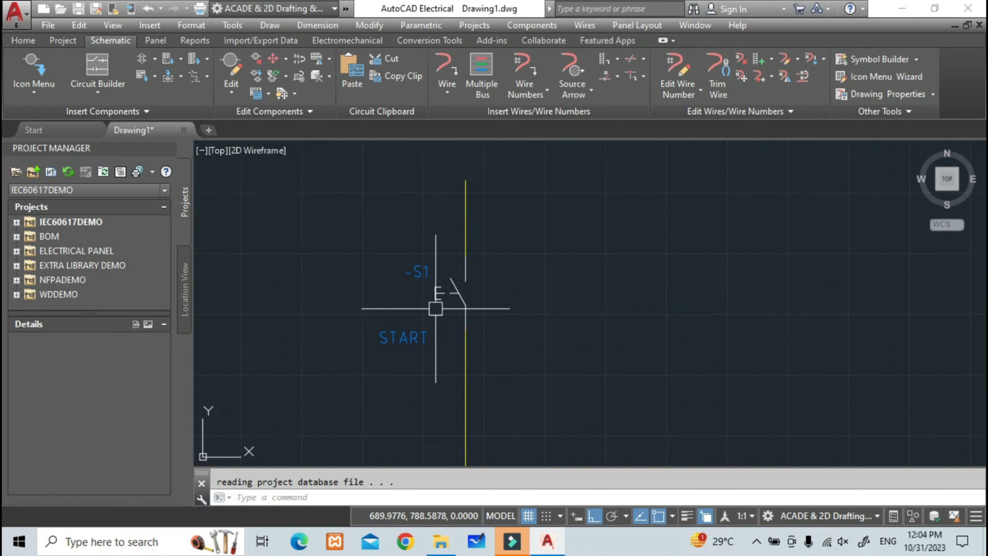
mouse_move(434, 335)
middle_mouse_down()
mouse_move(420, 308)
mouse_move(421, 335)
middle_mouse_up()
scroll(421, 318, "down", 4)
scroll(421, 327, "up", 4)
scroll(424, 337, "down", 3)
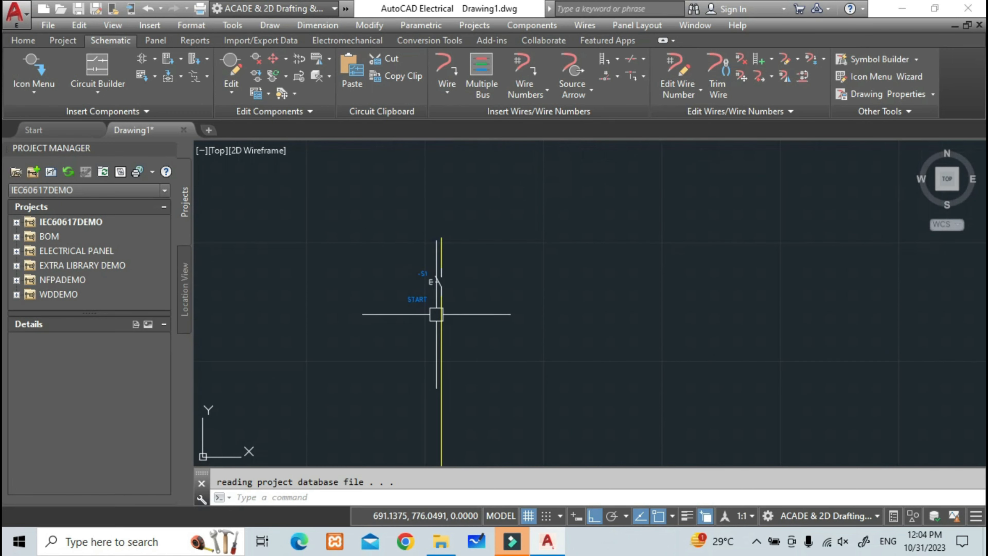
scroll(406, 356, "up", 4)
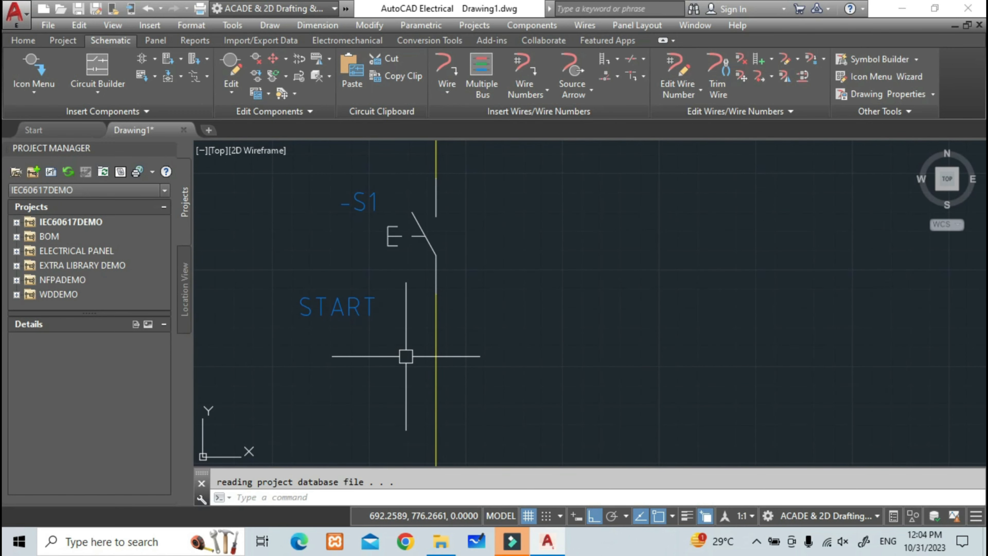
scroll(402, 357, "down", 4)
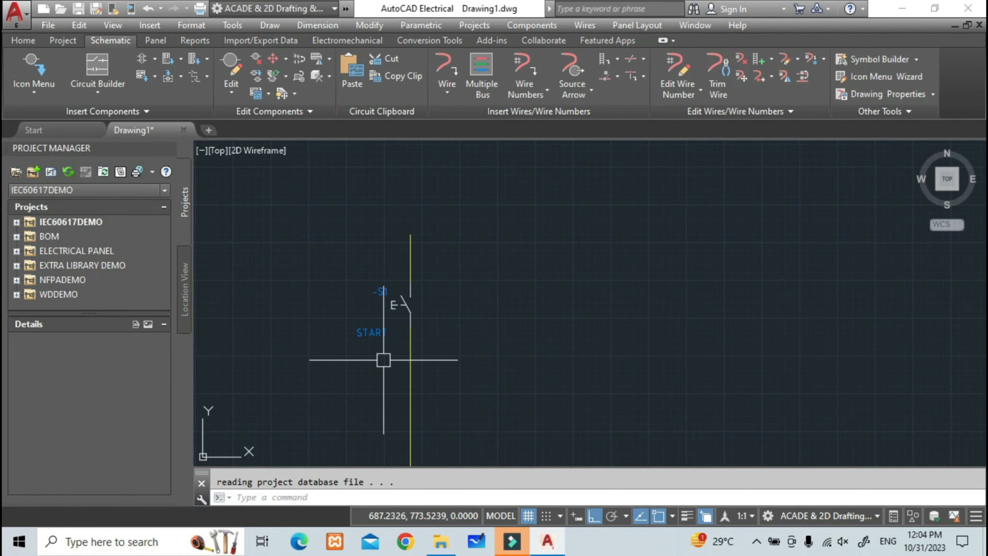
mouse_move(383, 360)
middle_mouse_down()
mouse_move(404, 283)
mouse_move(391, 294)
mouse_move(389, 283)
middle_mouse_up()
key("Escape")
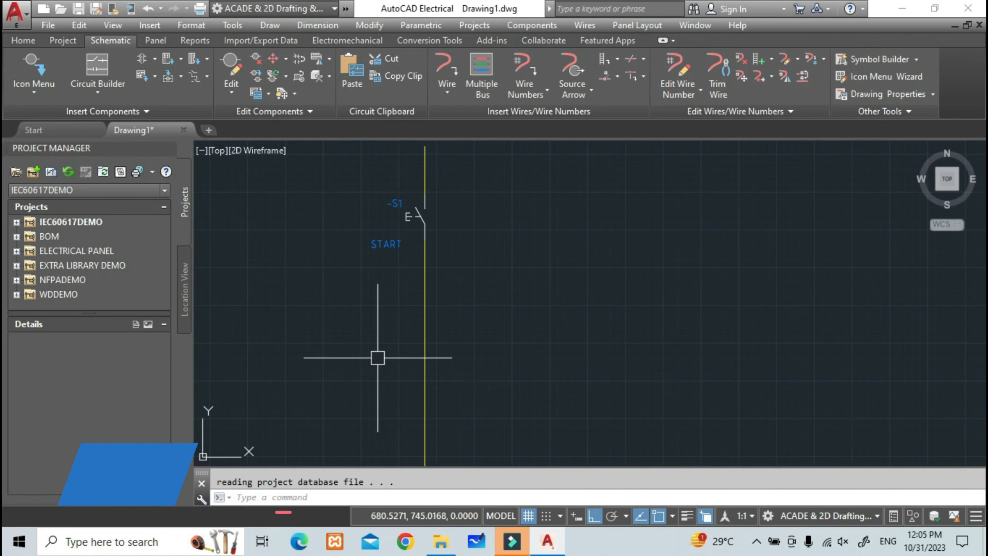
left_click(273, 59)
scroll(416, 221, "up", 4)
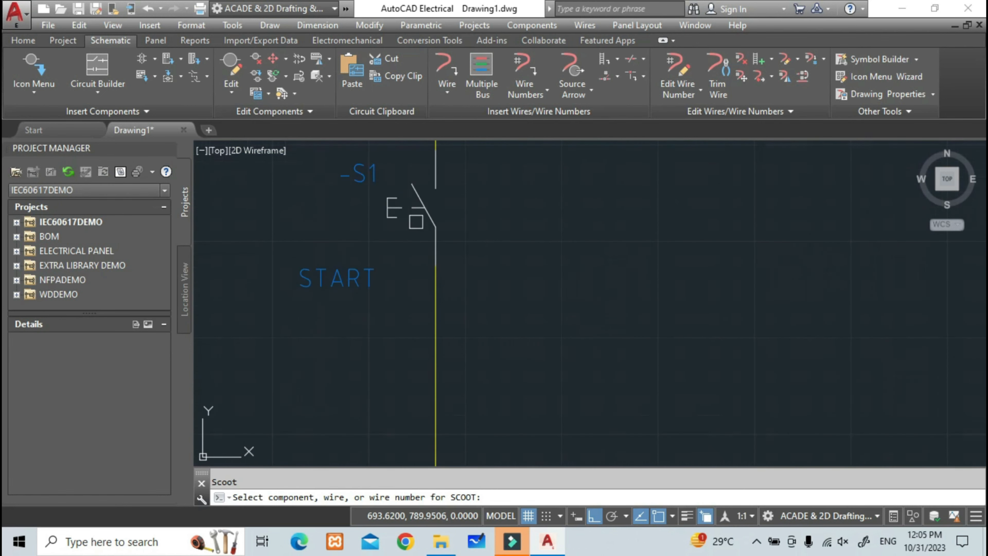
middle_click_drag(416, 223, 413, 245)
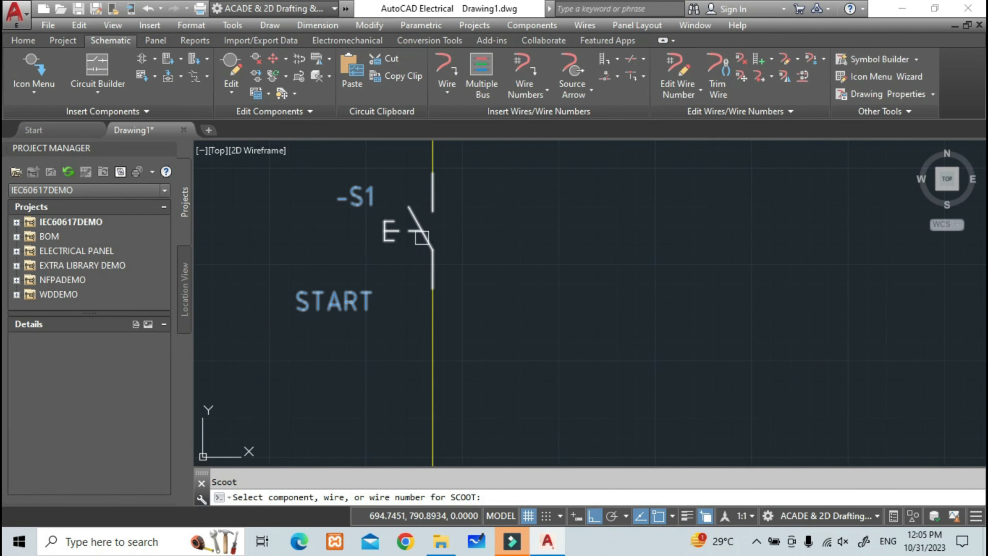
left_click(421, 238)
scroll(419, 238, "down", 6)
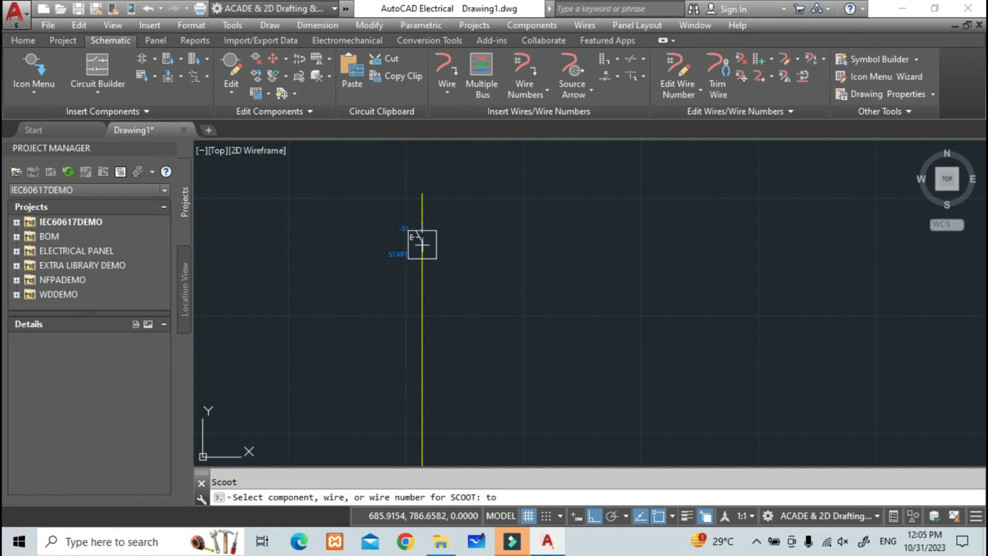
key("Escape")
scroll(423, 244, "up", 7)
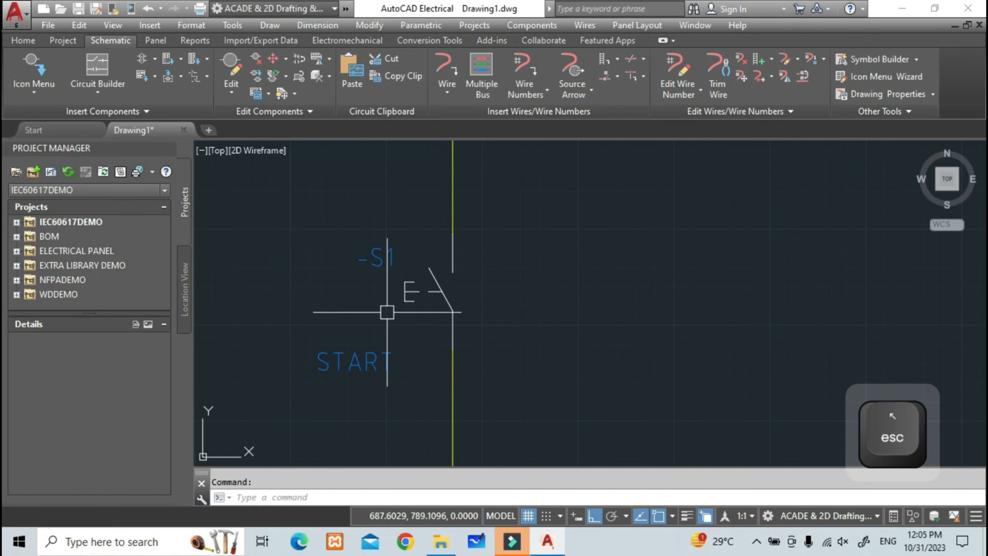
middle_click_drag(387, 314, 390, 324)
scroll(385, 342, "down", 7)
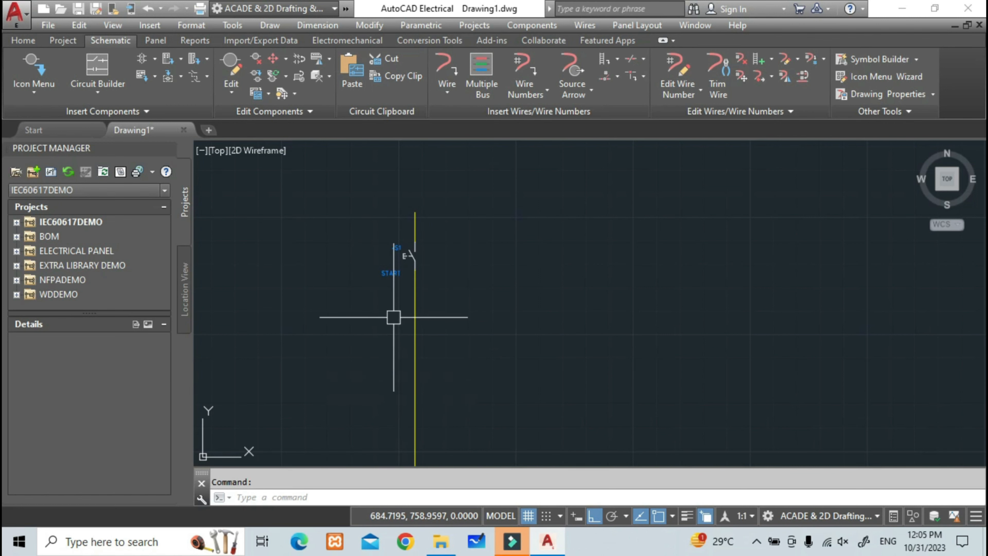
Step: Scoot push button S1 down along its vertical wire and end the Scoot command
left_click(273, 65)
scroll(413, 237, "up", 4)
left_click(409, 290)
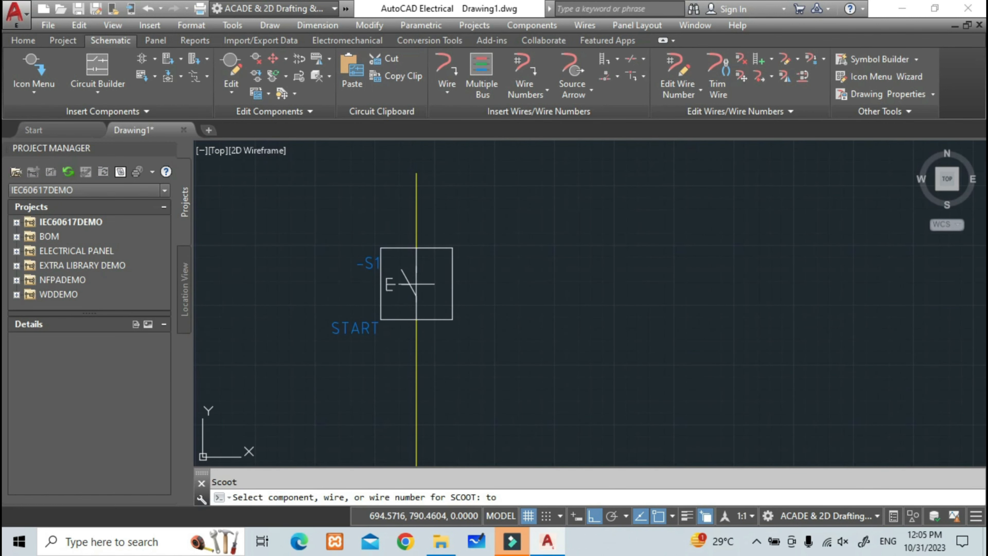
scroll(408, 290, "down", 2)
mouse_move(414, 365)
middle_mouse_down()
mouse_move(404, 282)
mouse_move(414, 297)
middle_mouse_up()
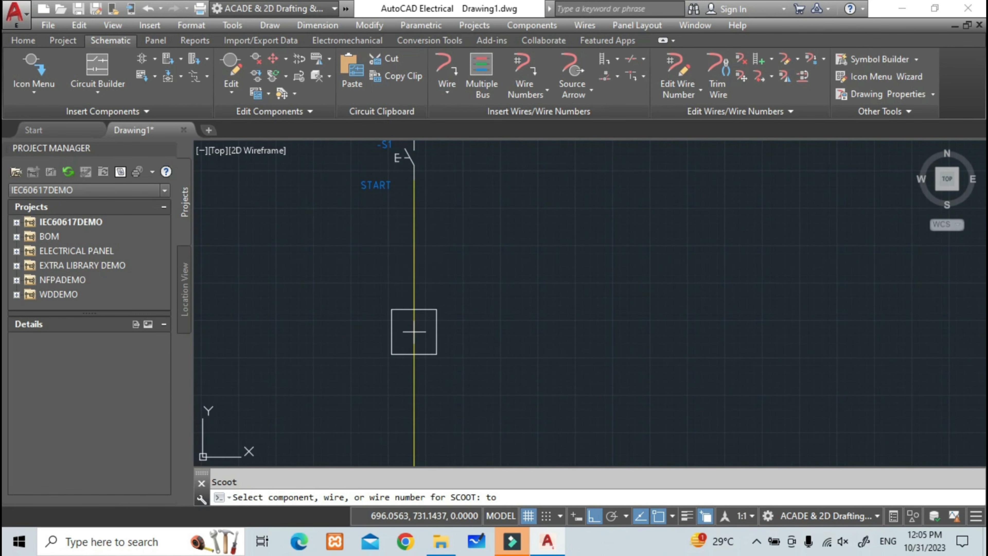
left_click(413, 348)
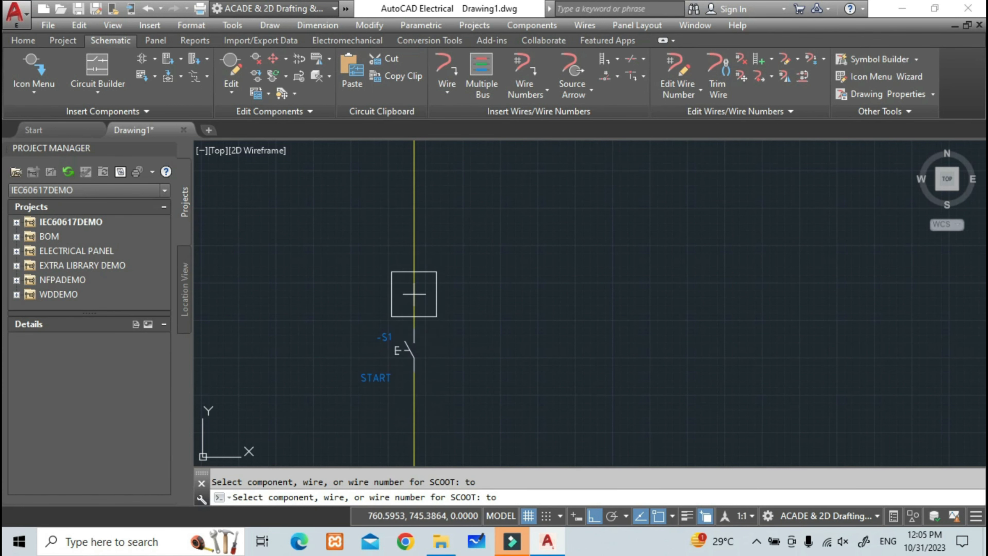
middle_click_drag(414, 215, 421, 307)
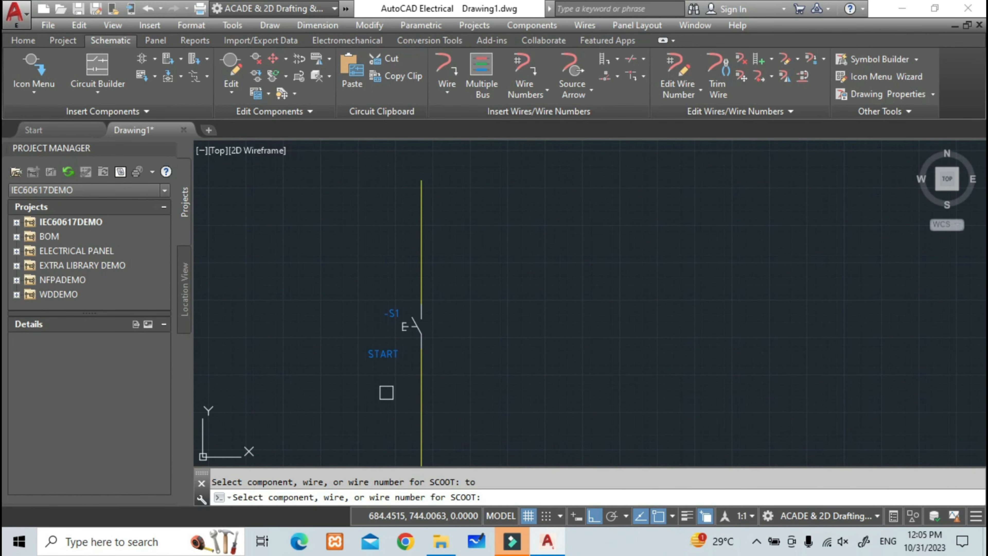
key("Escape")
scroll(388, 329, "up", 4)
scroll(394, 304, "down", 4)
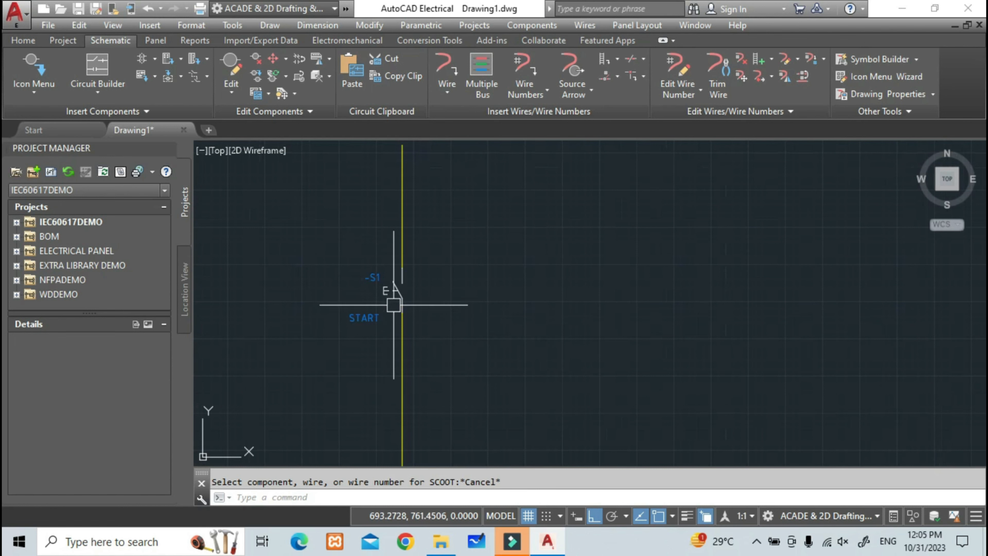
middle_click_drag(386, 347, 404, 349)
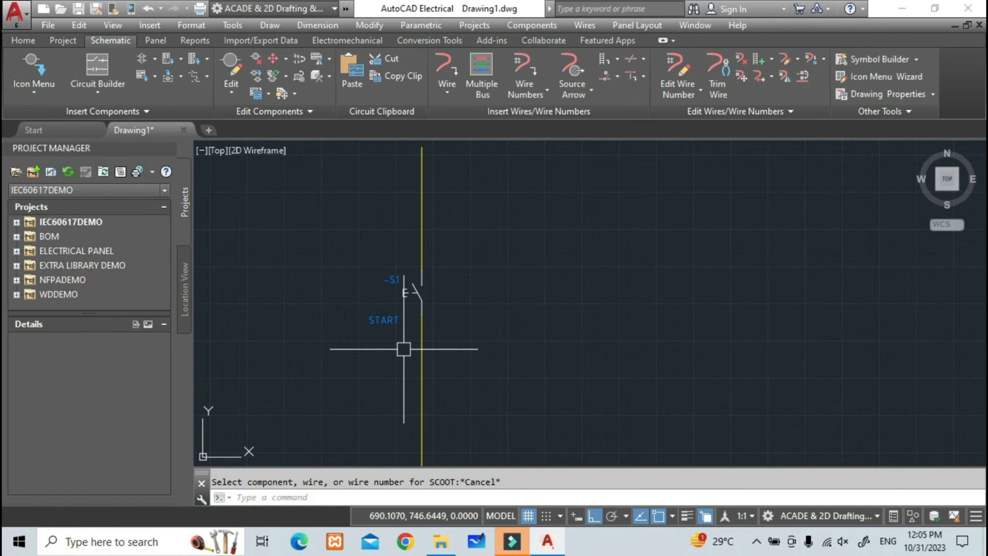
Step: Draw a second vertical wire to the right of the push button's wire, roughly parallel to it
left_click(457, 66)
mouse_move(495, 268)
middle_mouse_down()
mouse_move(472, 283)
mouse_move(391, 287)
middle_mouse_up()
left_click(472, 185)
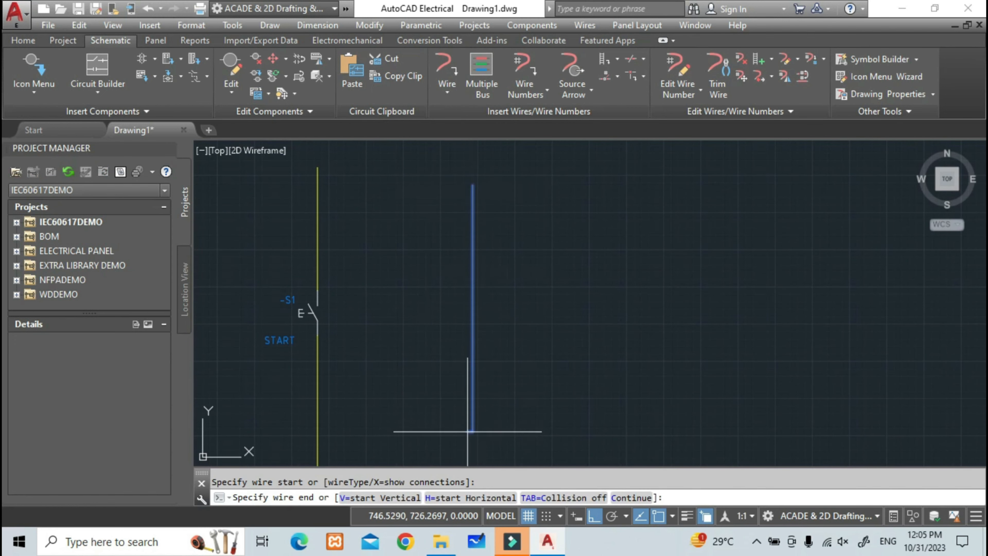
middle_click_drag(469, 440, 466, 426)
left_click(469, 450)
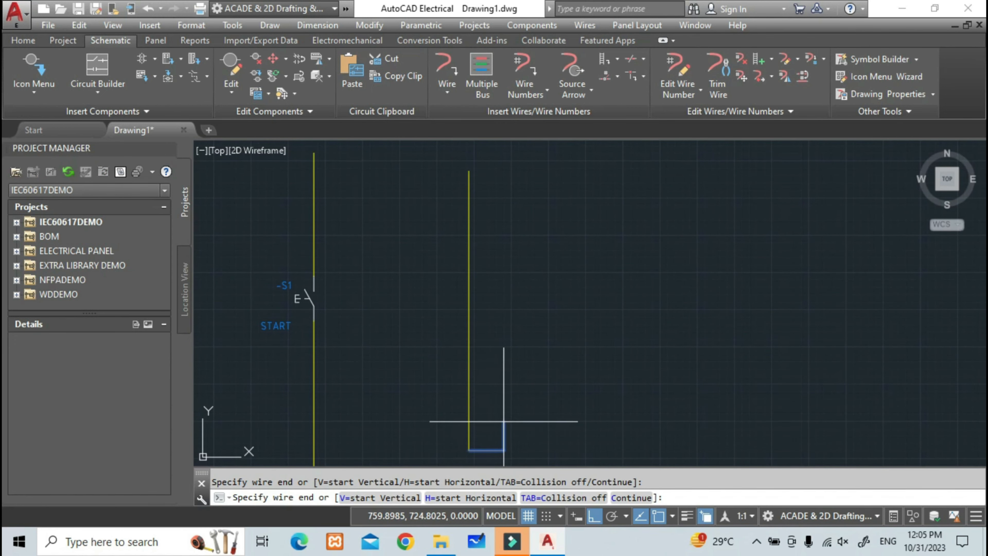
key("Escape")
Step: Move push button S1 from the first vertical wire onto the new right-hand wire with the AEMOVE command
scroll(309, 304, "up", 4)
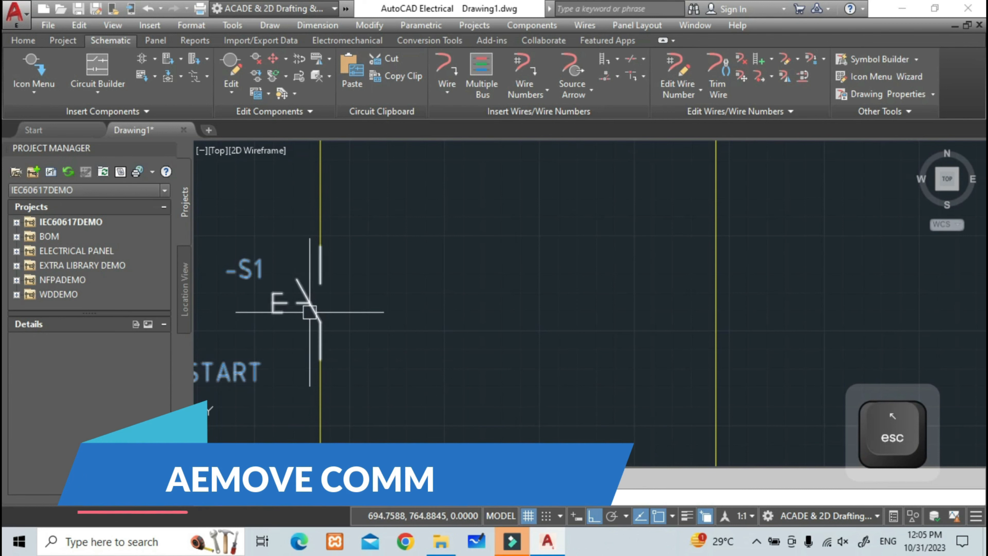
left_click(310, 311)
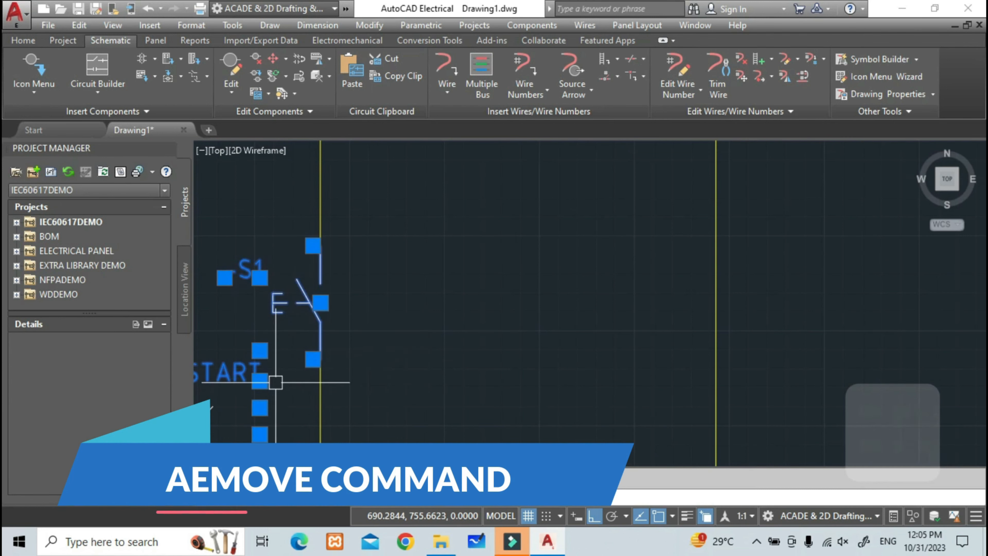
type("A")
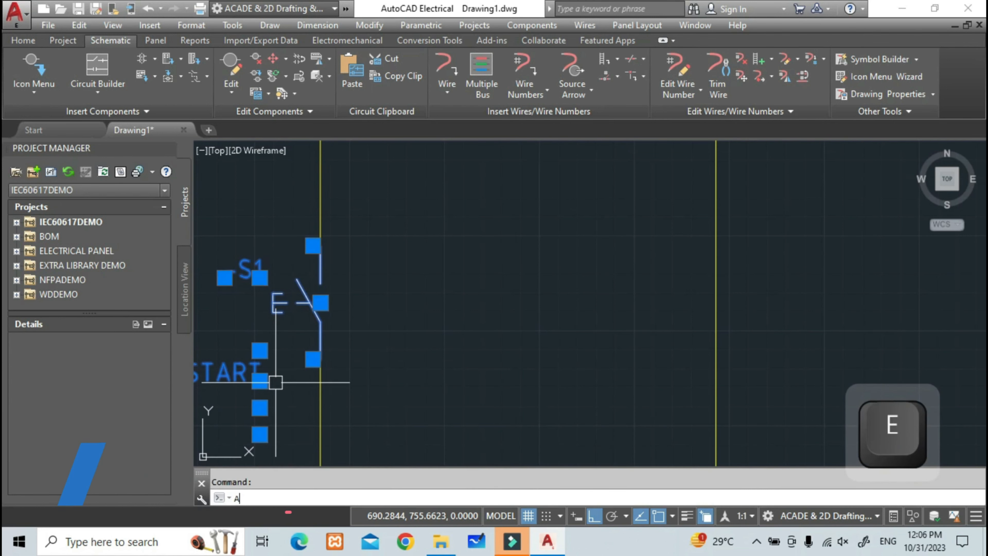
type("EMO")
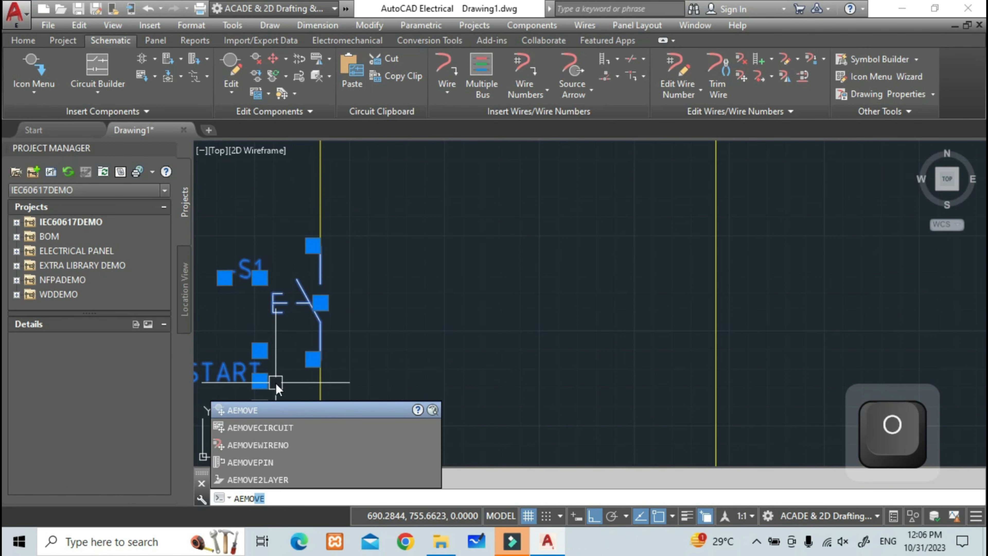
key("Return")
scroll(280, 296, "down", 3)
scroll(280, 296, "up", 2)
scroll(299, 296, "up", 3)
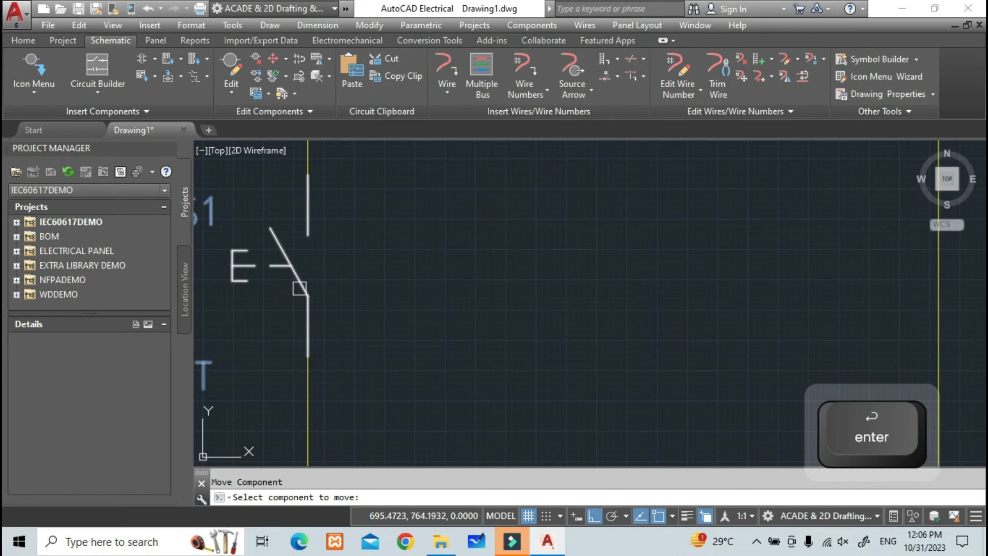
left_click(298, 287)
scroll(296, 284, "down", 3)
scroll(405, 275, "up", 5)
middle_click_drag(389, 274, 422, 355)
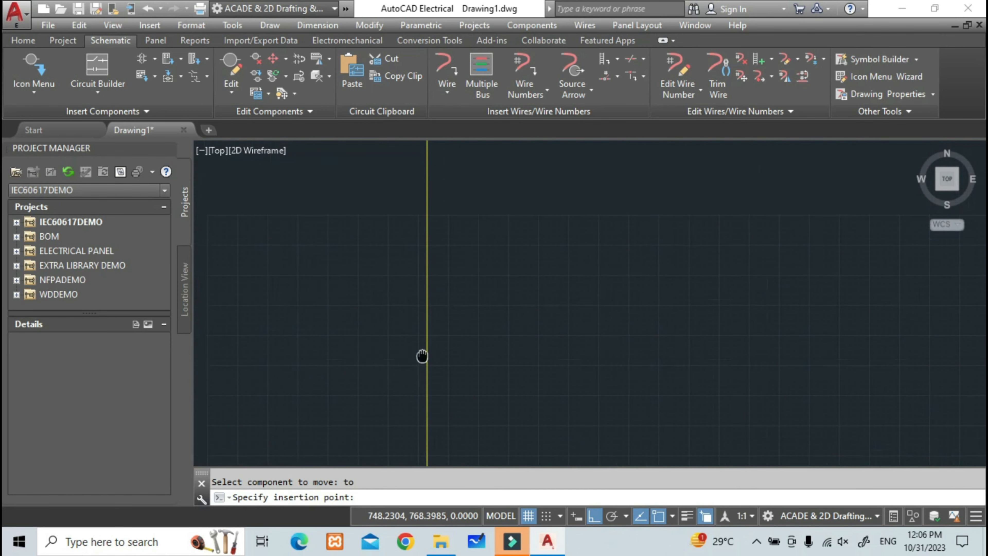
left_click(427, 337)
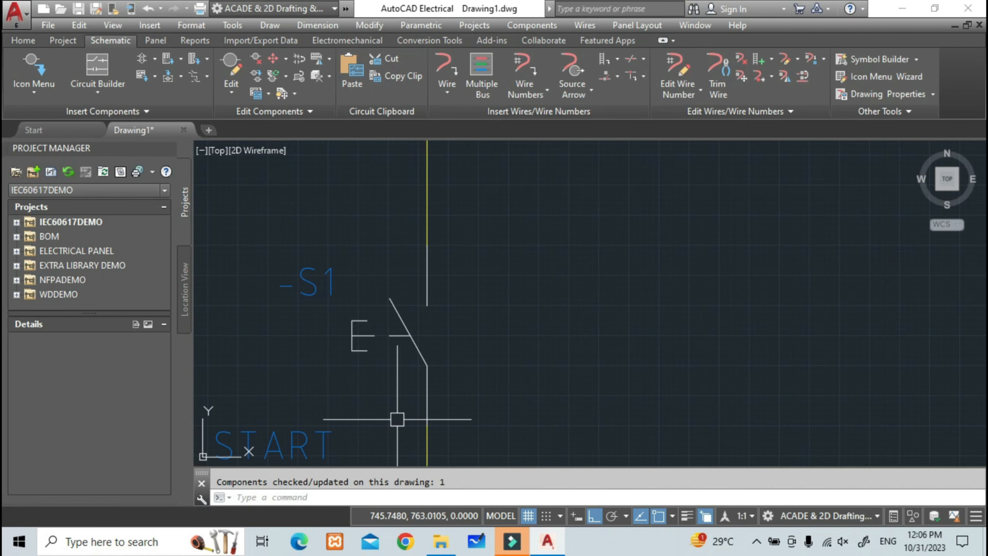
Step: Examine push button S1 on the right-hand wire and the left-hand wire where it was removed
scroll(397, 346, "down", 4)
scroll(402, 347, "up", 4)
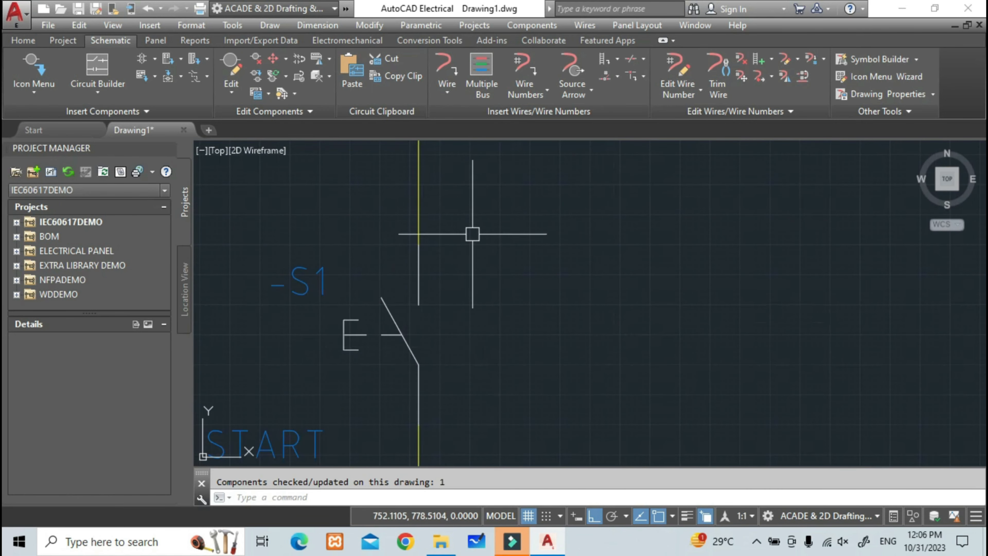
scroll(441, 368, "down", 3)
scroll(435, 353, "up", 5)
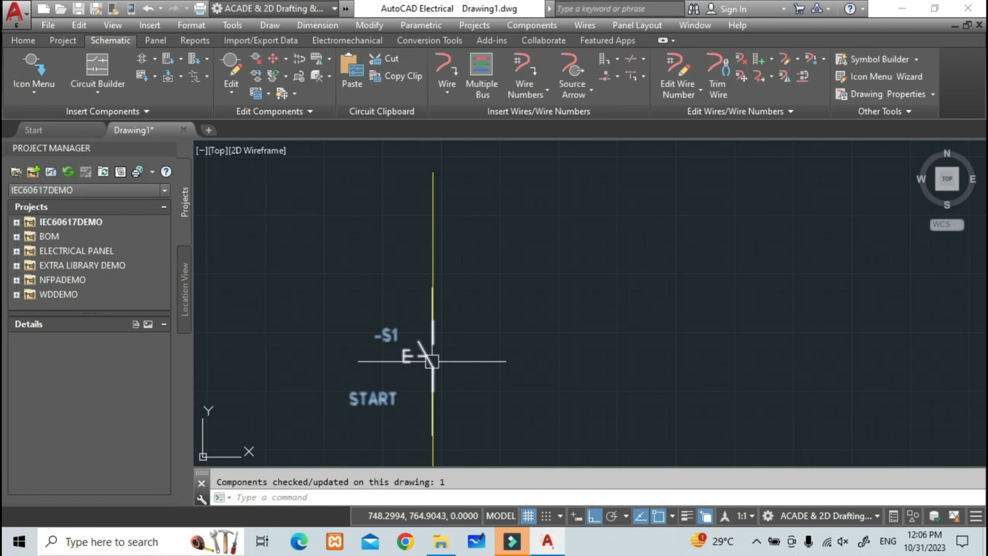
scroll(448, 362, "down", 5)
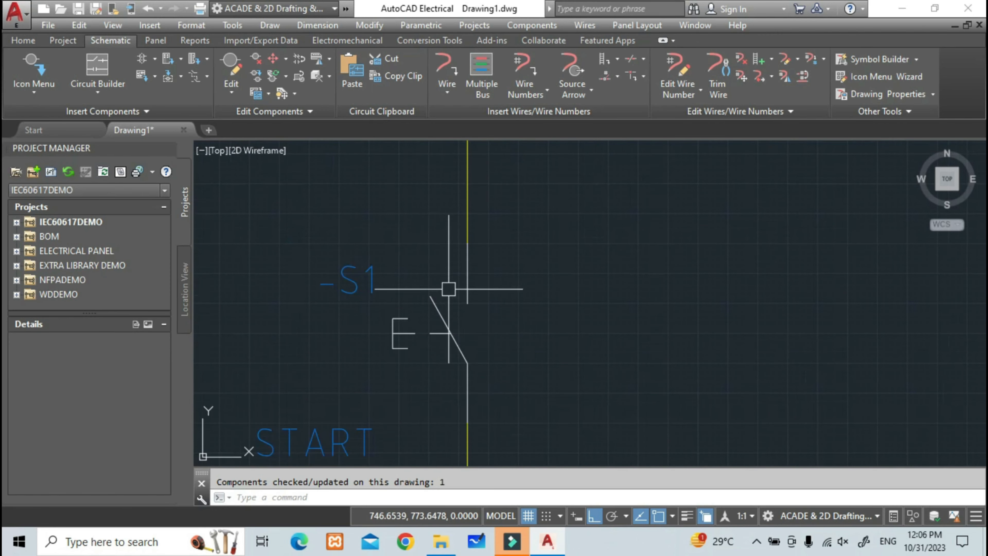
scroll(386, 313, "down", 3)
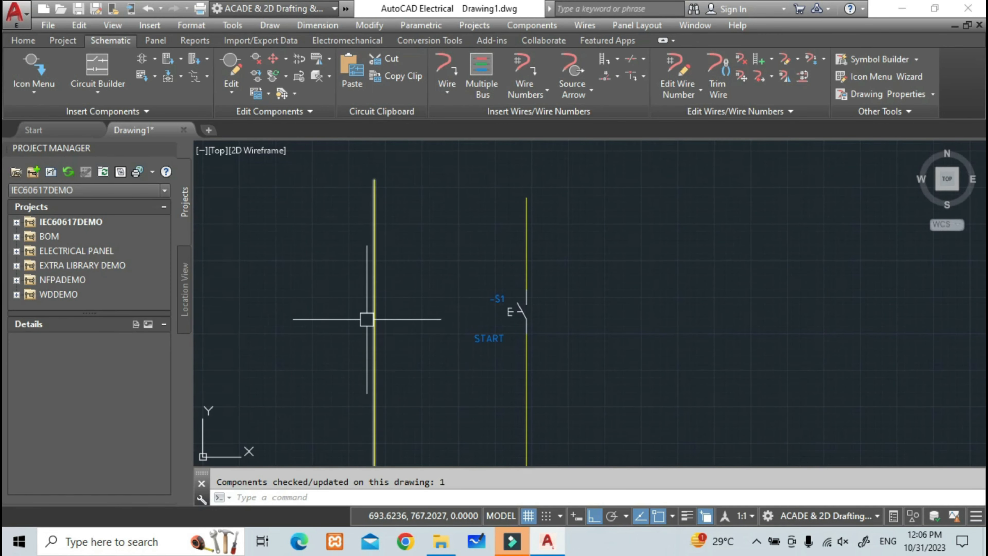
scroll(364, 314, "up", 4)
scroll(364, 318, "down", 4)
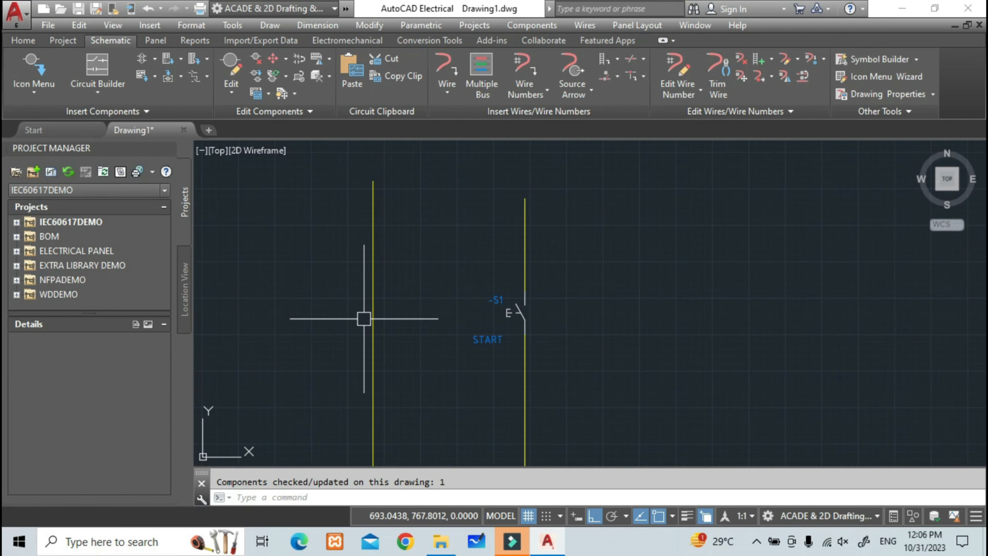
scroll(363, 311, "up", 2)
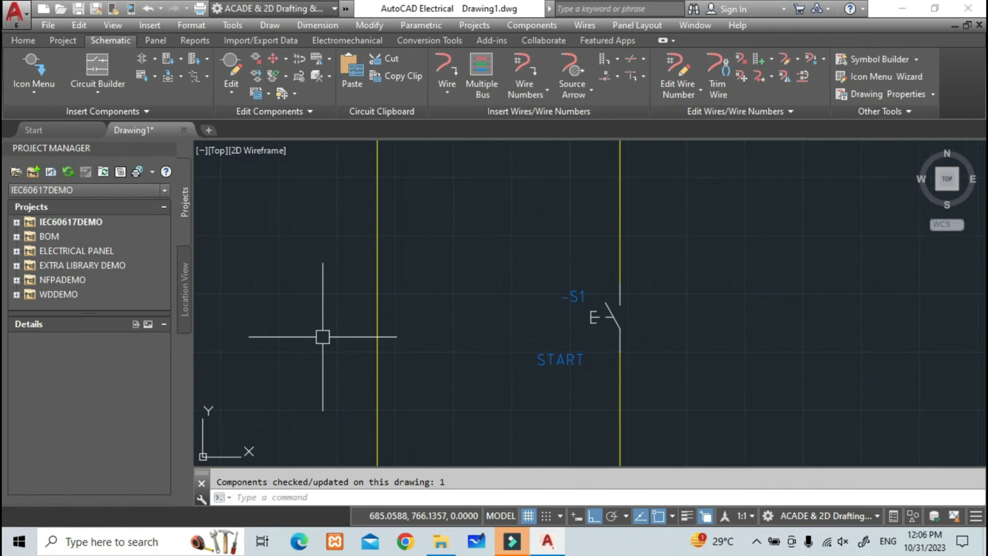
scroll(307, 338, "down", 4)
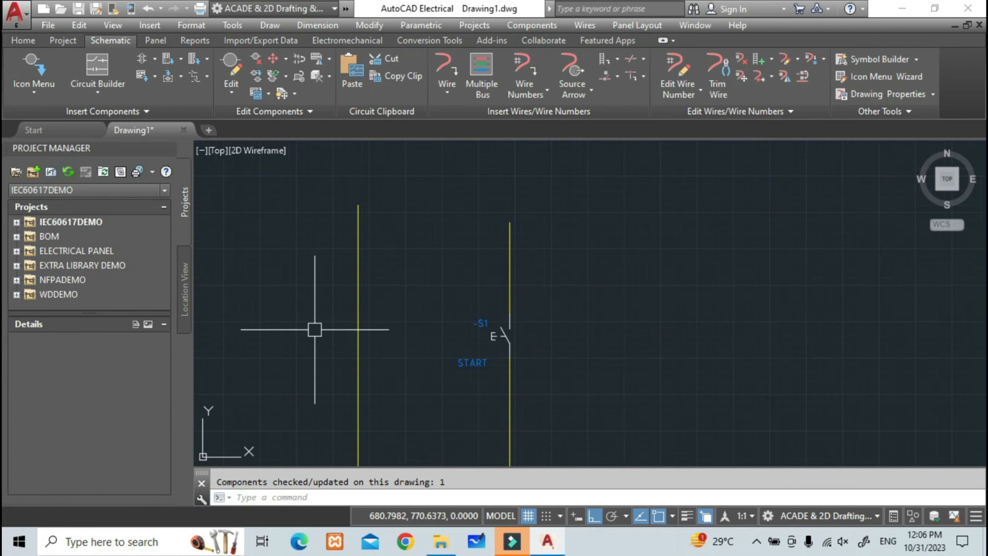
scroll(319, 326, "up", 3)
left_click(448, 366)
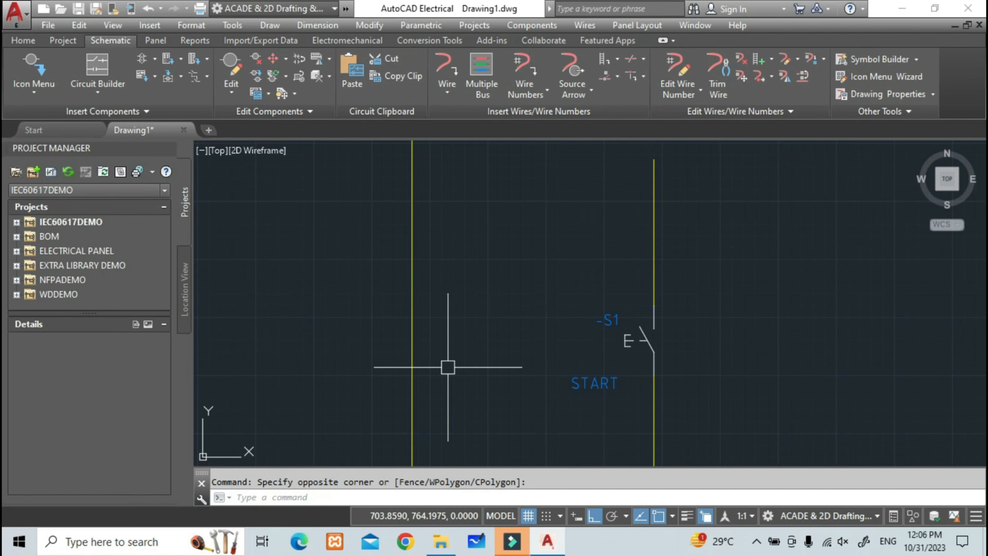
middle_click_drag(591, 380, 586, 324)
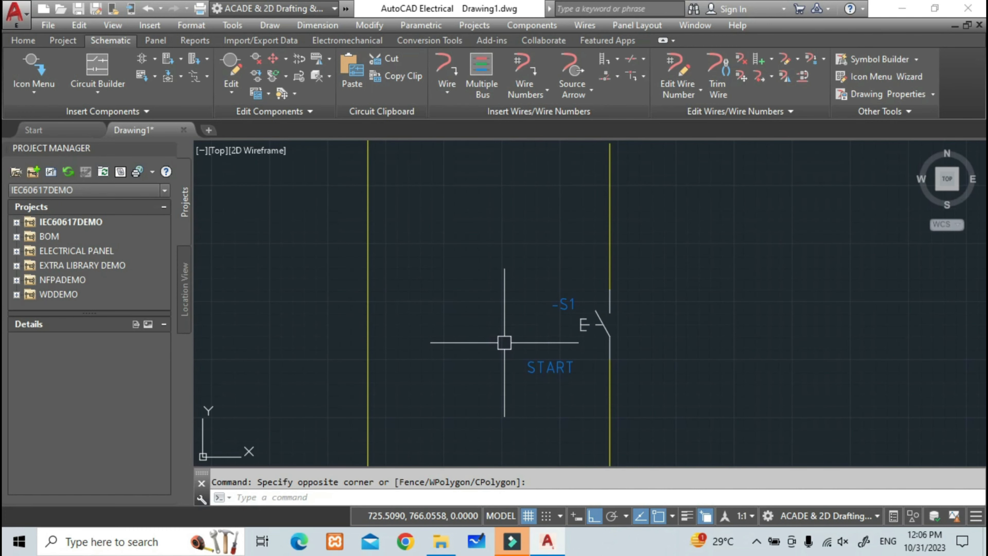
Step: Move push button S1 with the standard MOVE command from its lower end on the right-hand wire straight across to the left-hand wire
type("M")
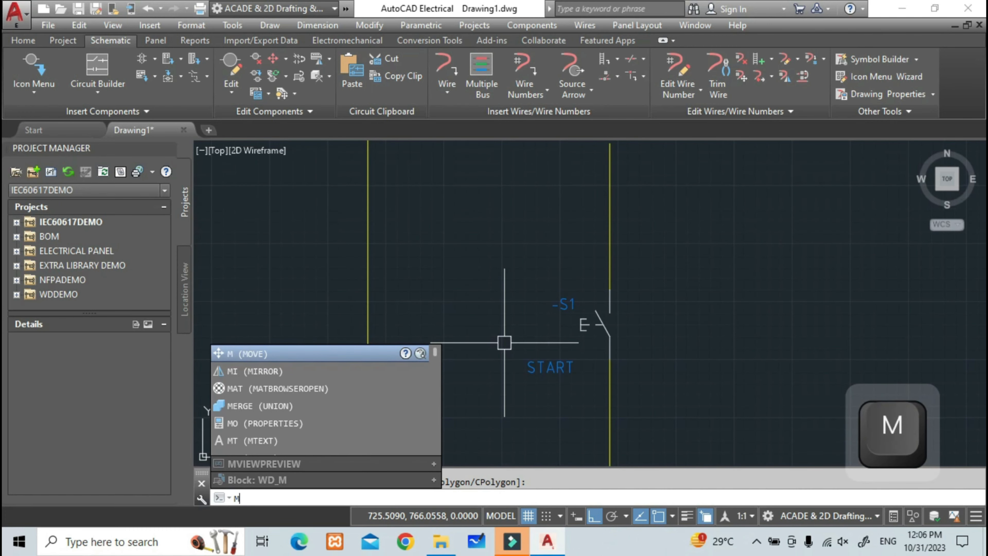
key("Return")
left_click(606, 331)
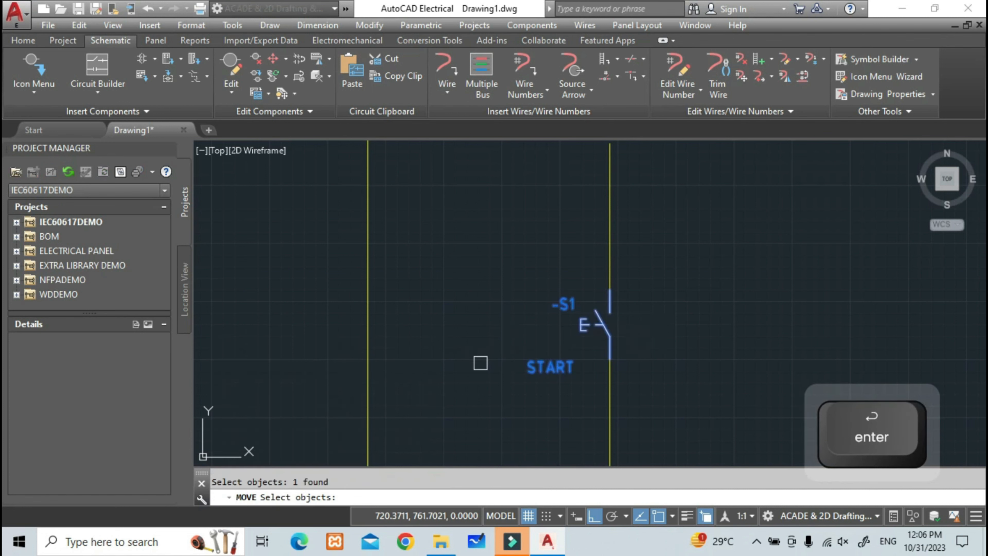
key("Return")
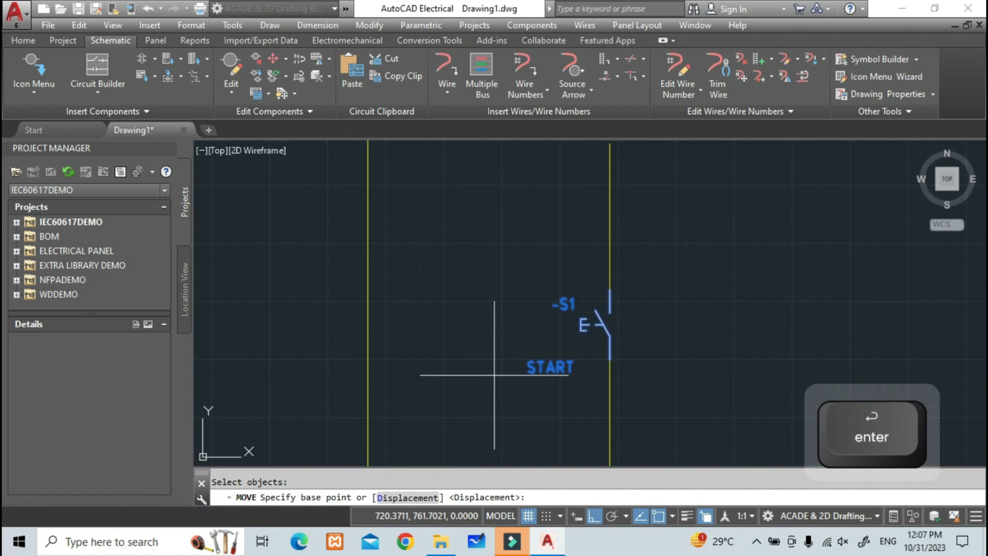
left_click(610, 359)
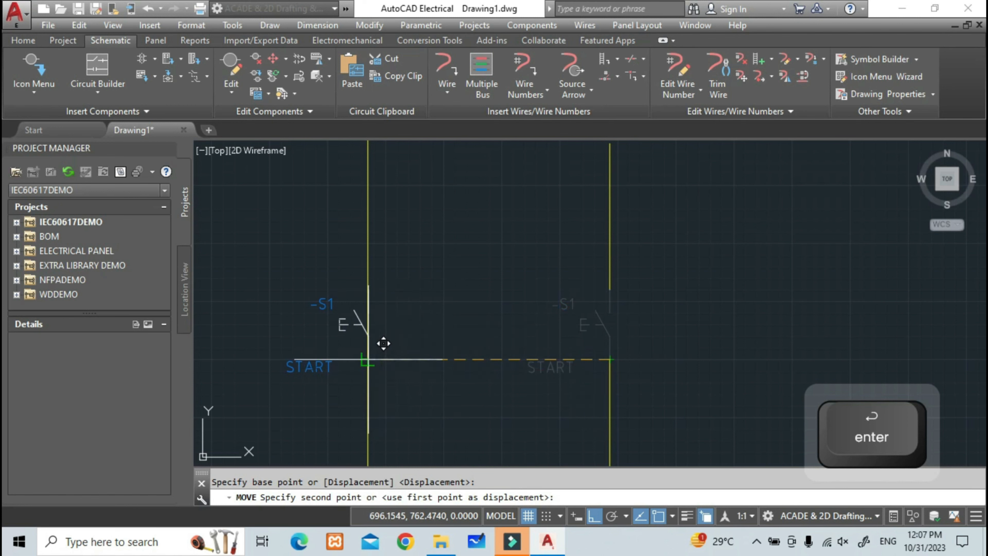
left_click(368, 359)
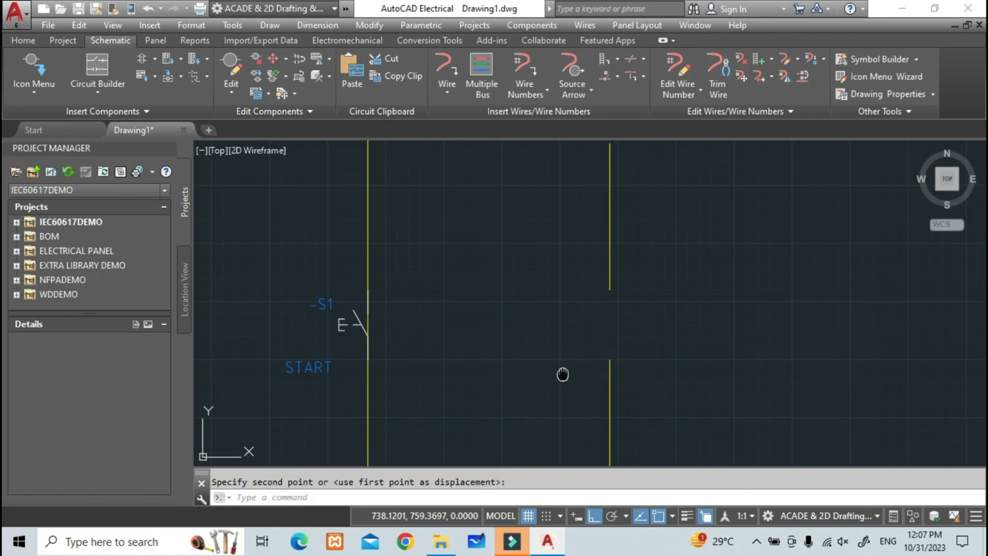
middle_click_drag(563, 375, 566, 358)
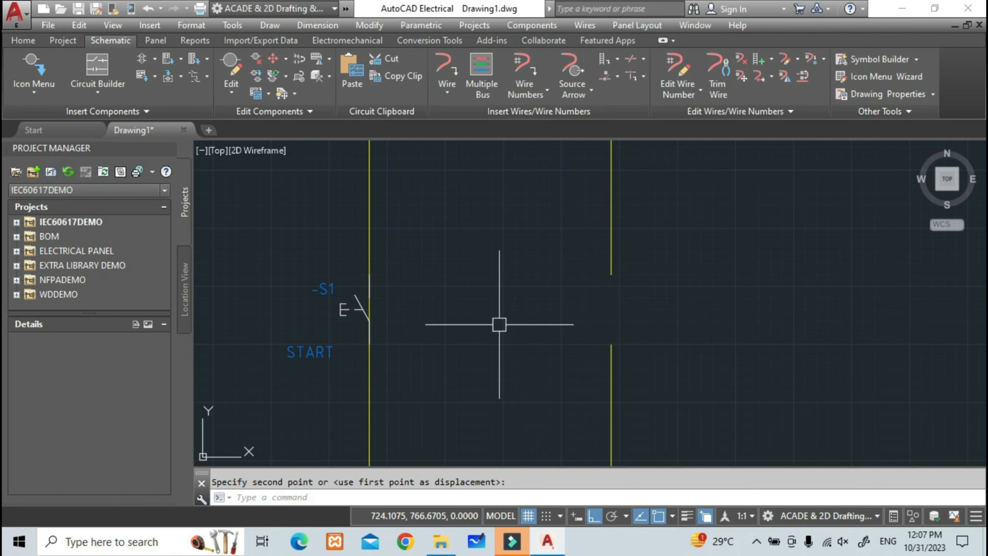
Step: Examine push button S1 on the left-hand wire and the gap left in the right-hand wire by the standard MOVE command
scroll(379, 349, "up", 3)
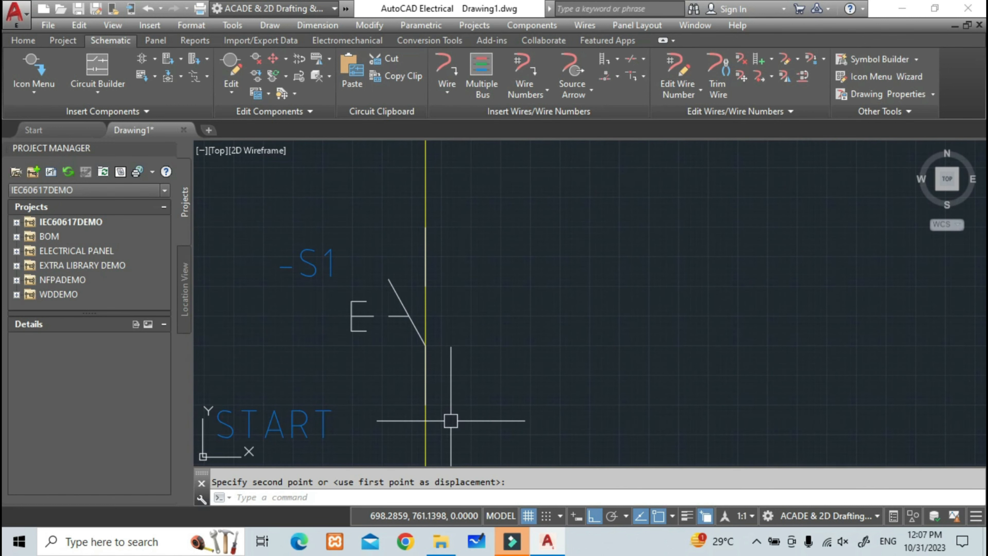
scroll(450, 420, "down", 2)
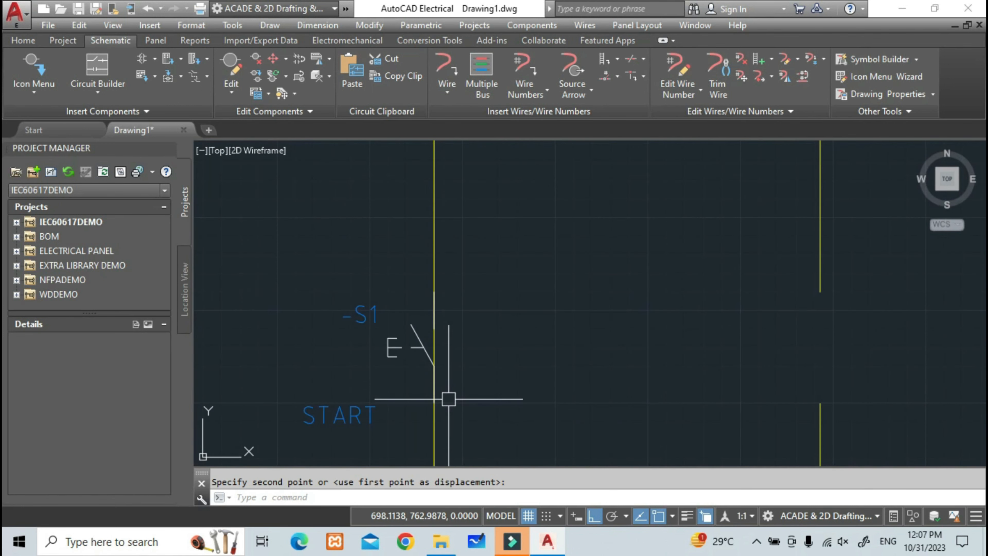
middle_click_drag(447, 404, 447, 379)
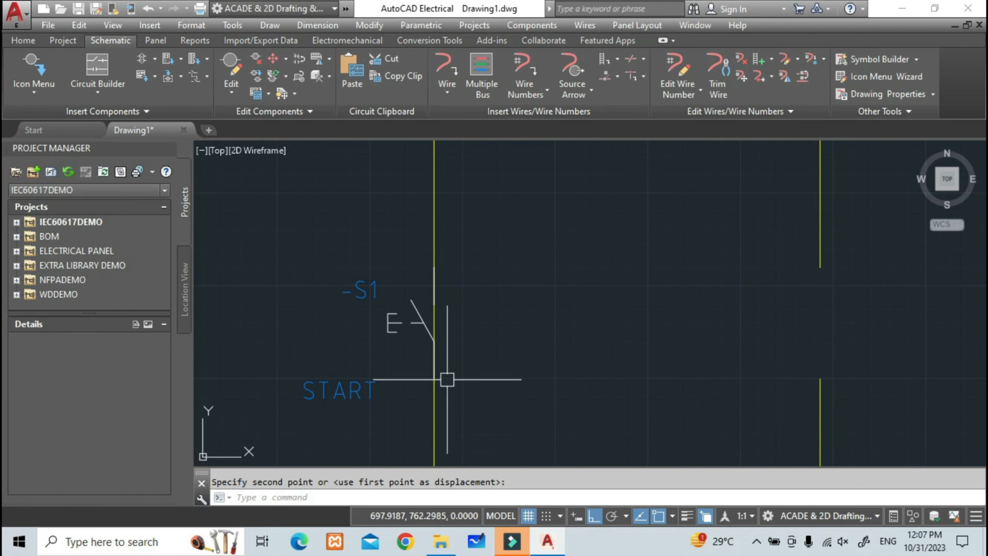
scroll(389, 327, "up", 2)
scroll(429, 341, "down", 3)
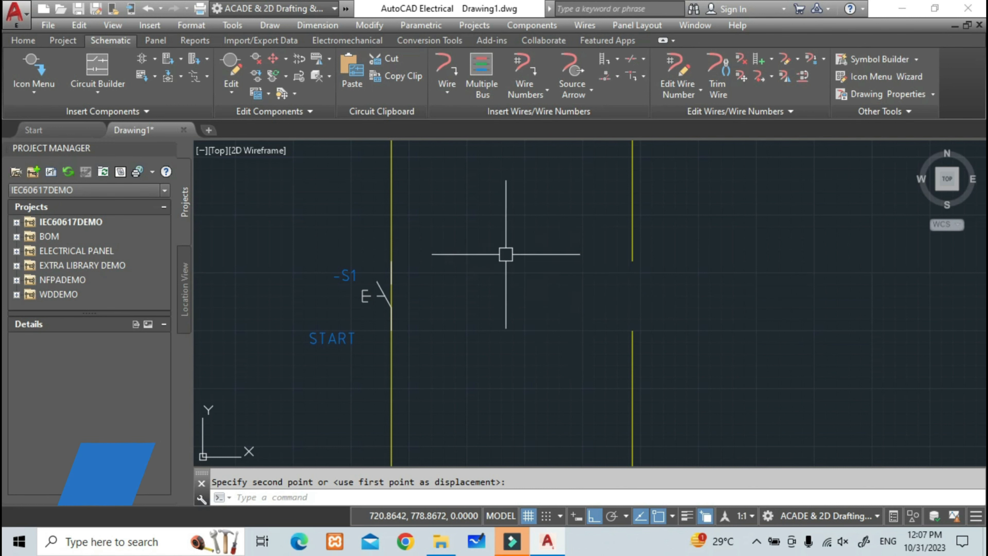
scroll(505, 256, "down", 5)
scroll(488, 316, "up", 4)
middle_click_drag(485, 316, 512, 360)
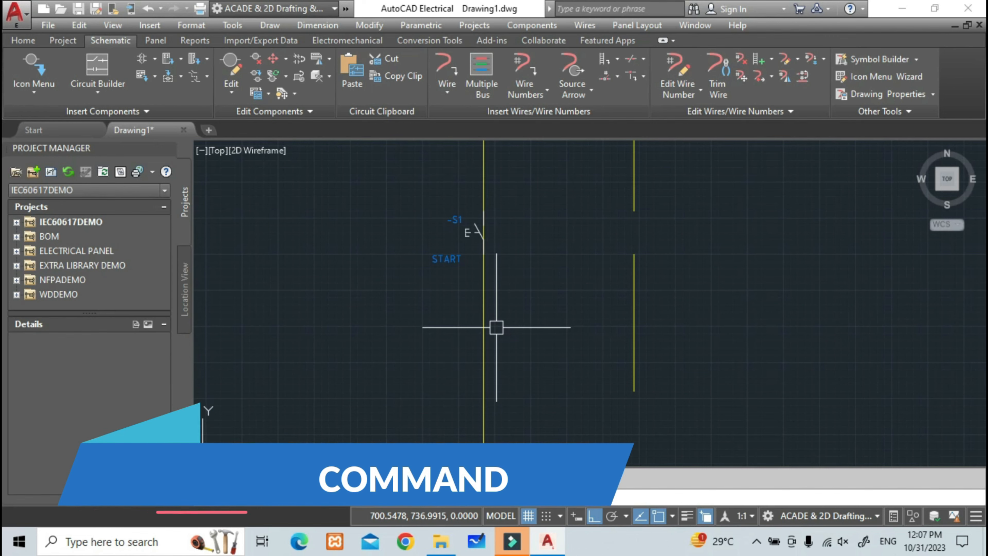
Step: Undo the recent moves of push button S1
key("ctrl+z")
key("ctrl+z")
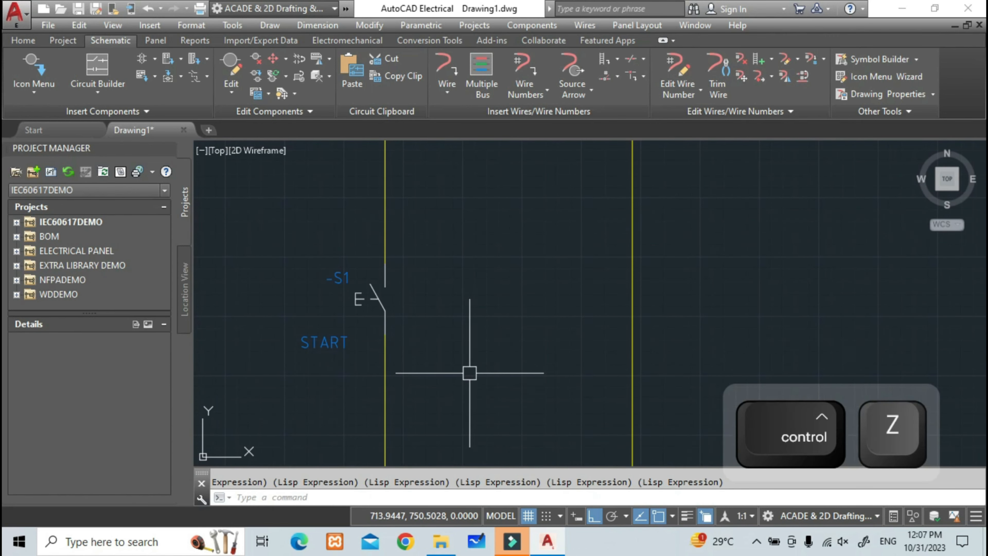
Step: Copy push button S1 lower down on the same wire with the AECOPYCOMP command and tag the copy S2
type("AECO")
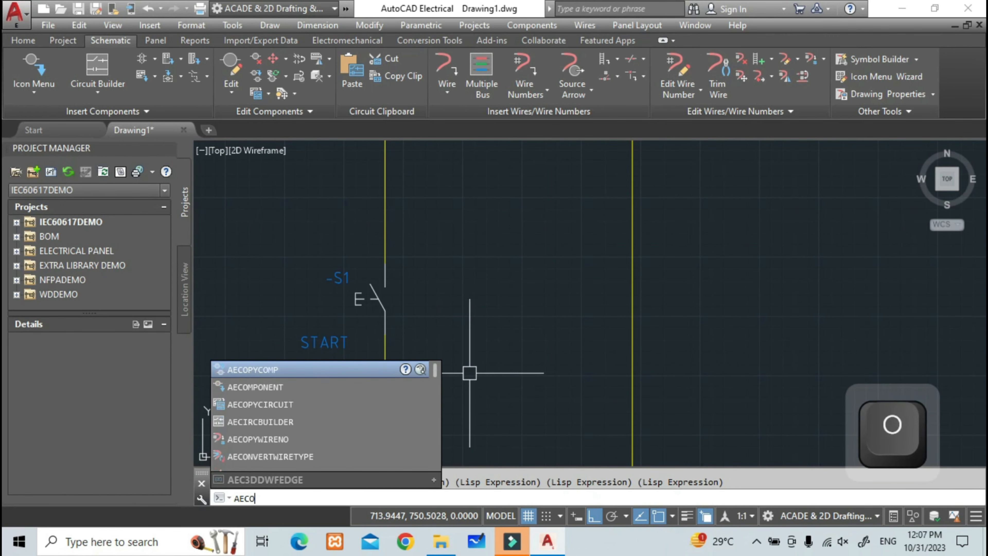
key("Return")
left_click(378, 299)
mouse_move(637, 326)
middle_mouse_down()
mouse_move(606, 374)
mouse_move(585, 350)
mouse_move(623, 196)
middle_mouse_up()
middle_click_drag(399, 376, 399, 317)
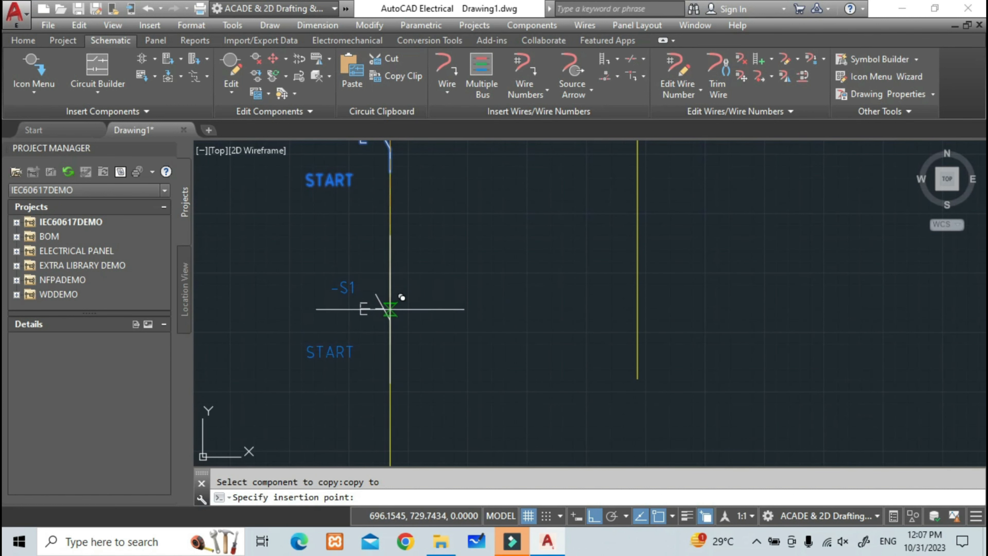
left_click(391, 305)
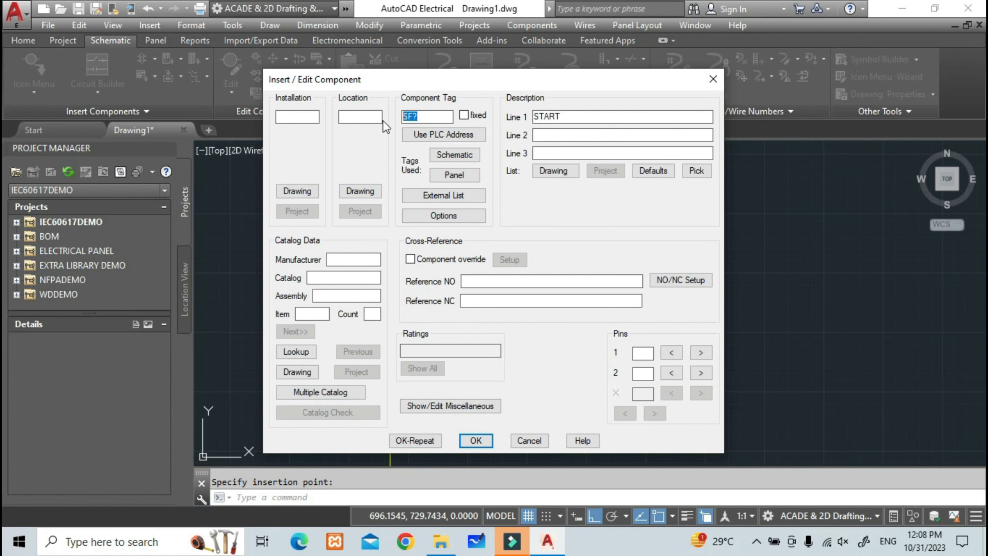
type("S2")
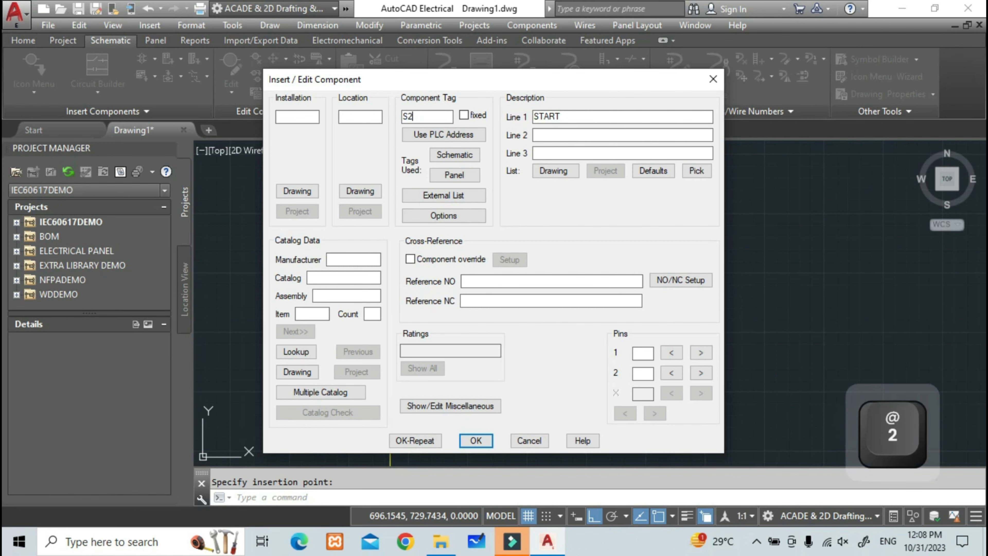
left_click(463, 443)
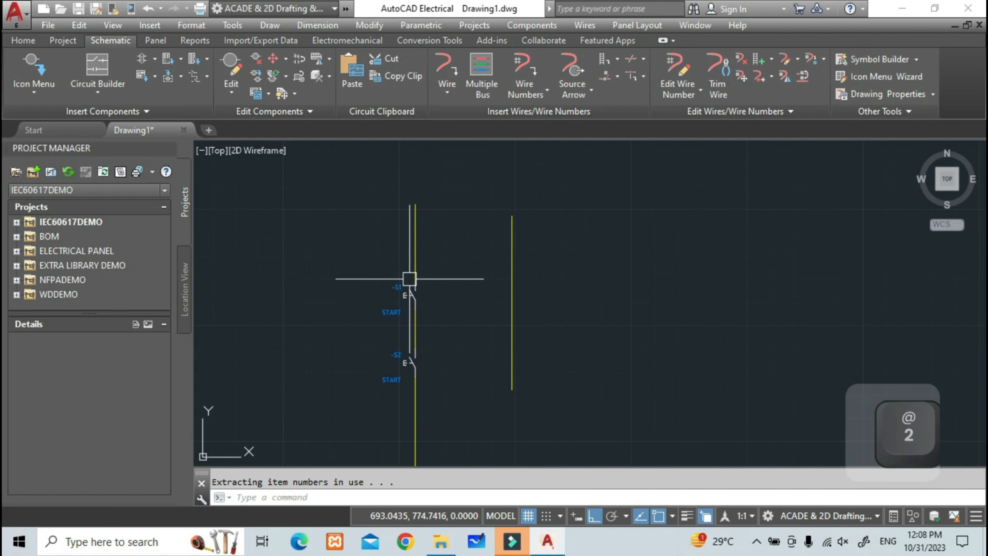
Step: Examine push buttons S1 and S2 and how the left-hand wire connects at each of them
scroll(408, 274, "up", 5)
middle_click_drag(419, 315, 459, 293)
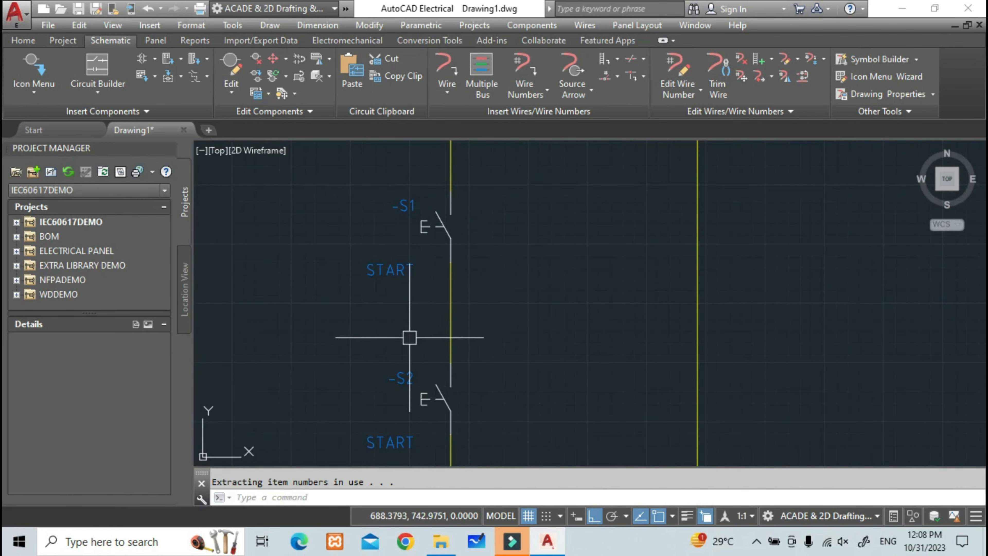
scroll(434, 420, "up", 2)
scroll(433, 409, "down", 2)
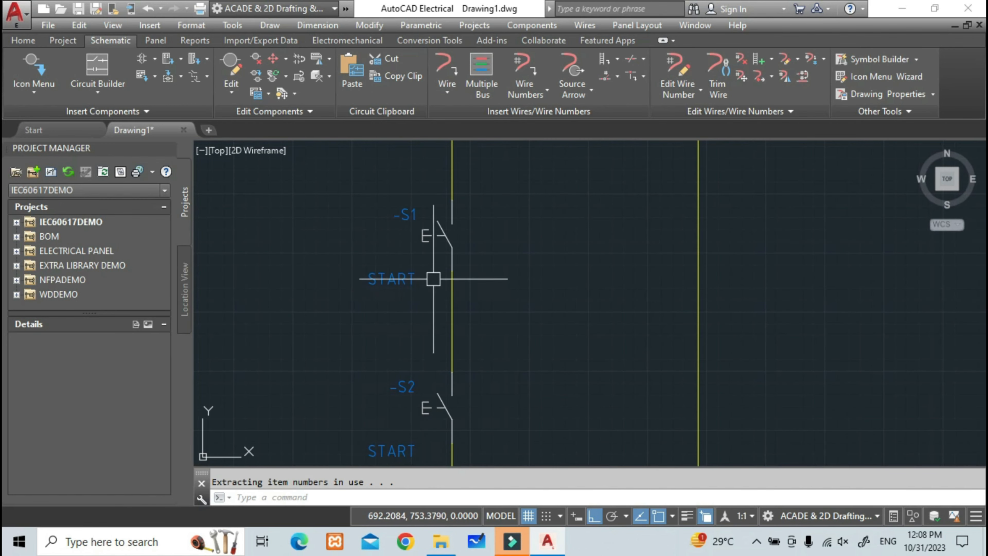
scroll(441, 228, "up", 1)
scroll(429, 264, "down", 2)
scroll(408, 287, "down", 1)
scroll(424, 325, "up", 5)
scroll(412, 381, "down", 3)
scroll(394, 364, "down", 3)
middle_click_drag(392, 380, 432, 404)
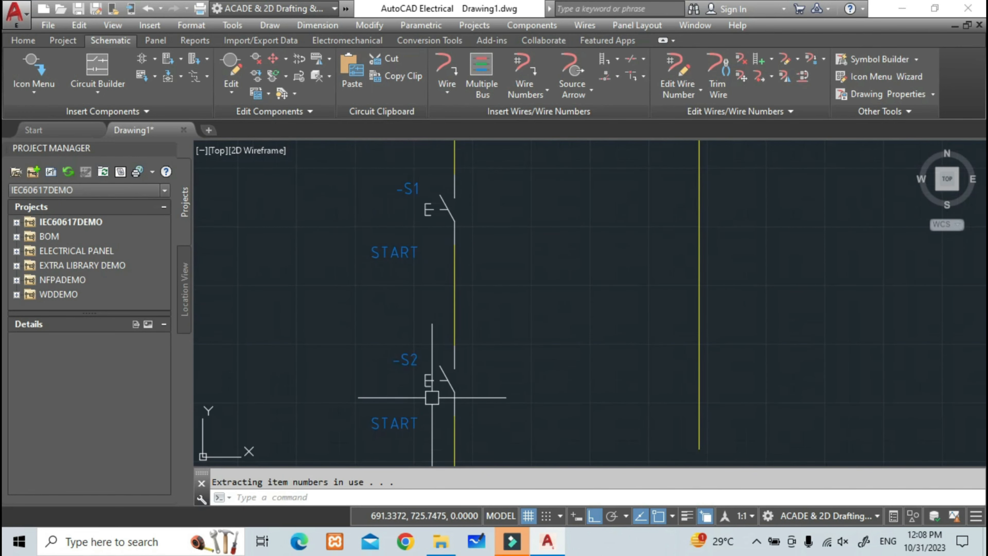
Step: Copy push button S2 with the standard COPY command from its lower end onto the right-hand wire, with Ortho off
left_click(444, 381)
type("co")
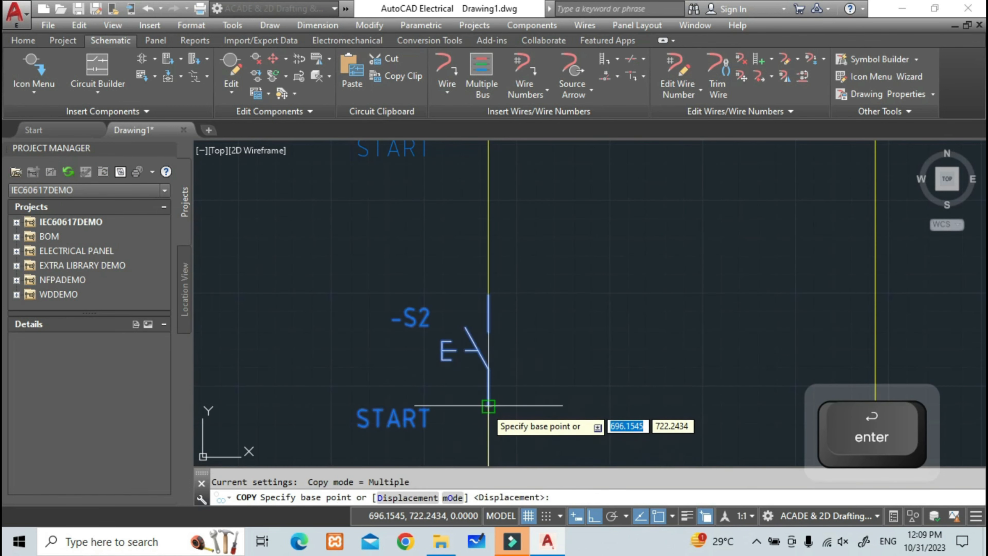
left_click(489, 403)
scroll(575, 381, "down", 5)
scroll(461, 378, "up", 4)
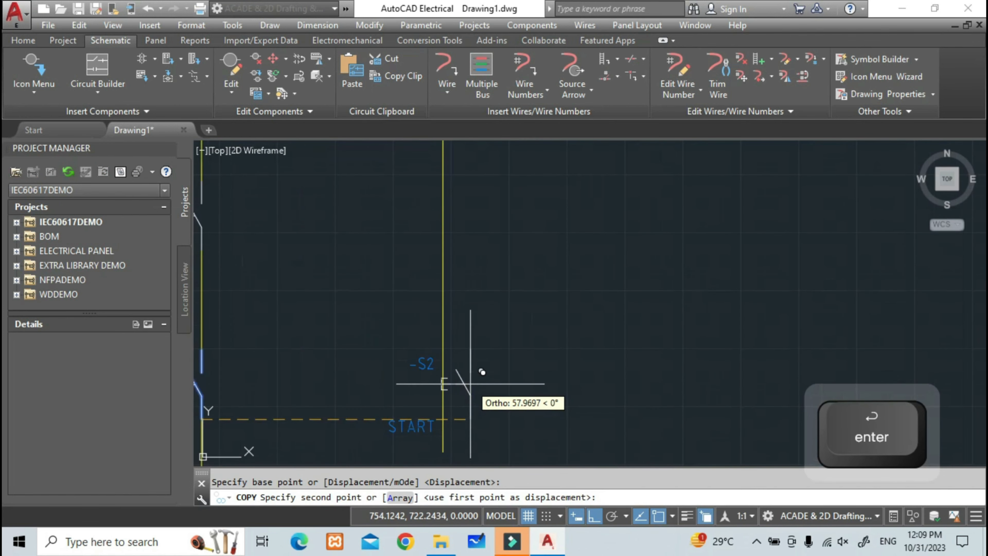
left_click(601, 514)
scroll(487, 280, "down", 5)
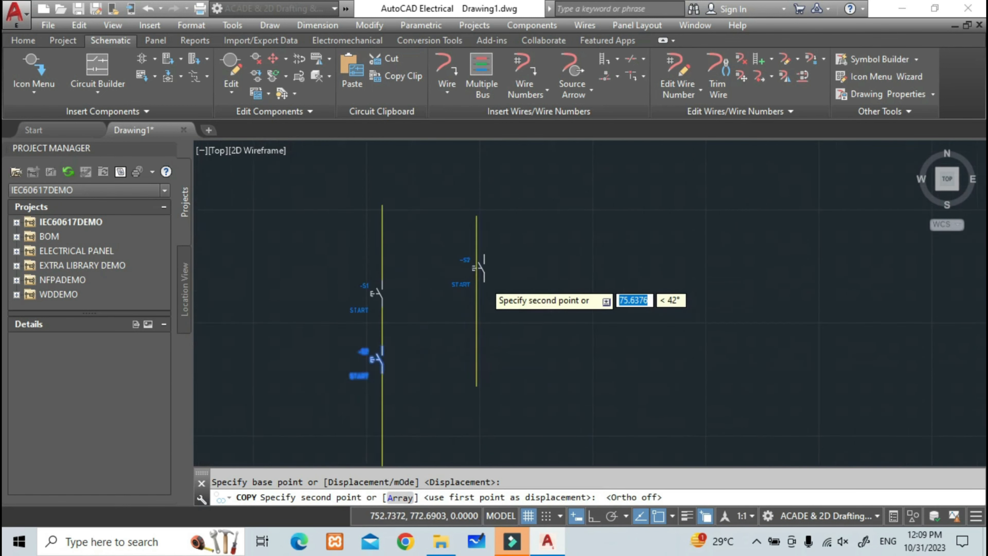
scroll(487, 290, "up", 5)
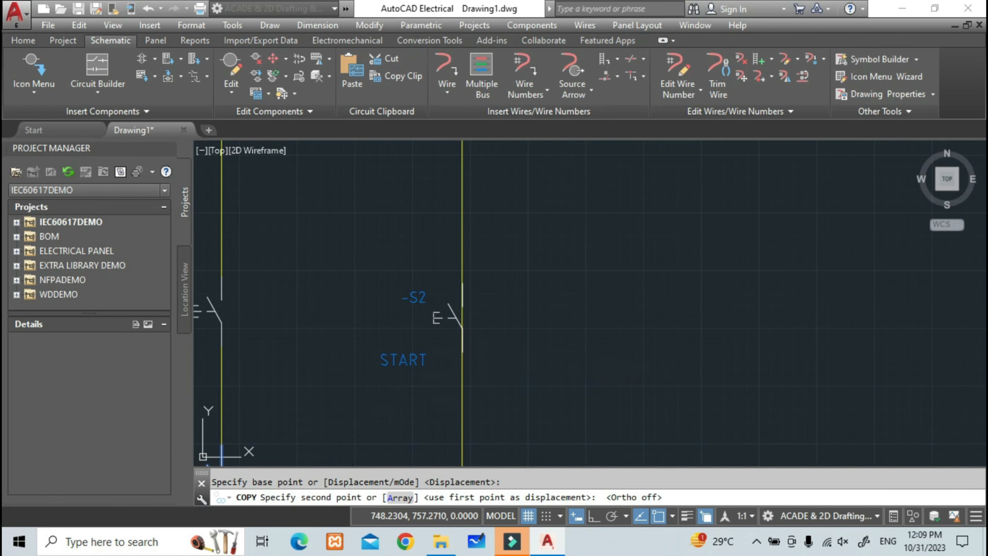
key("Escape")
Step: Check how the copied S2 sits on the right-hand wire and delete that copy
scroll(480, 373, "up", 3)
middle_click_drag(480, 373, 512, 357)
scroll(487, 322, "down", 5)
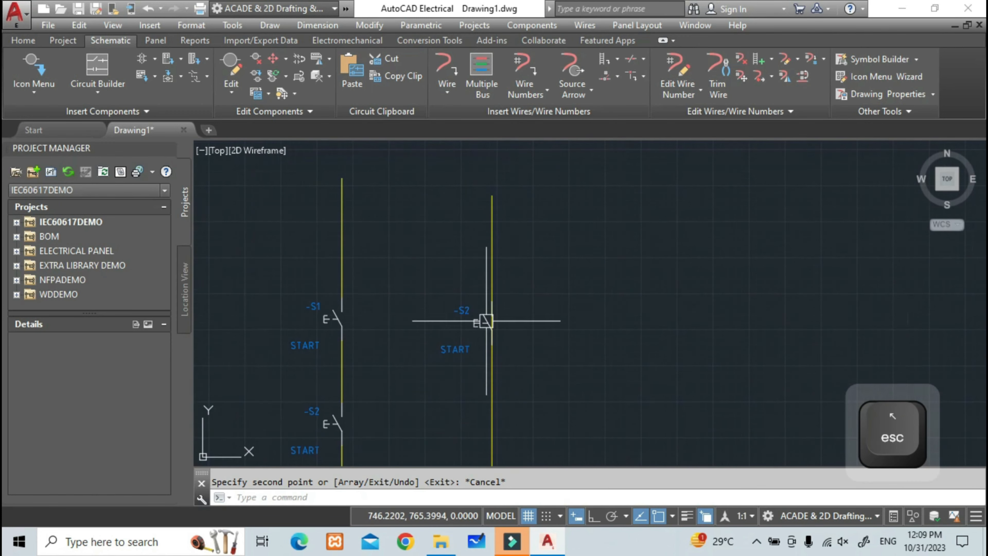
scroll(485, 321, "up", 5)
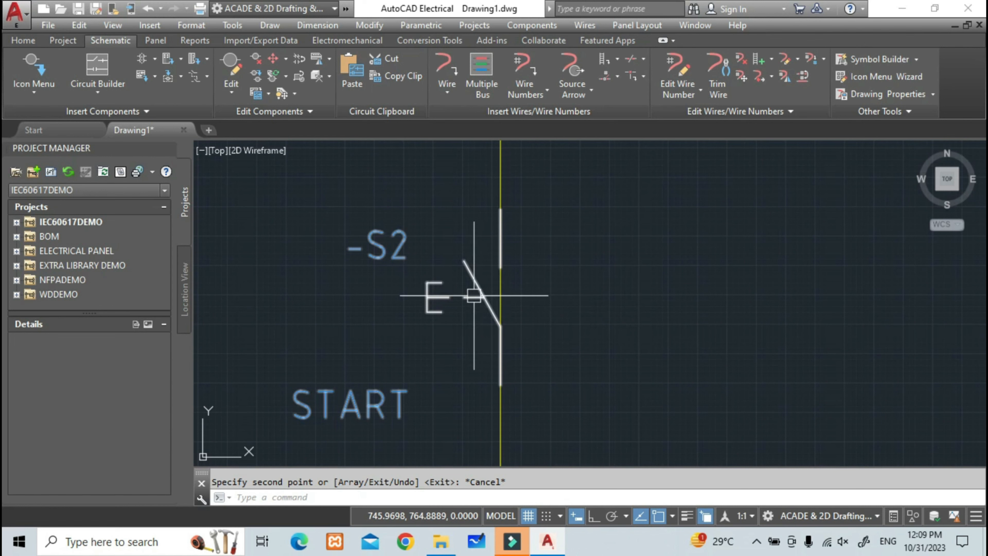
left_click(474, 296)
key("Delete")
Step: Draw a horizontal wire from the lower end of the right-hand wire to the left-hand wire below push button S2
scroll(452, 311, "down", 5)
scroll(511, 317, "up", 4)
scroll(511, 317, "down", 4)
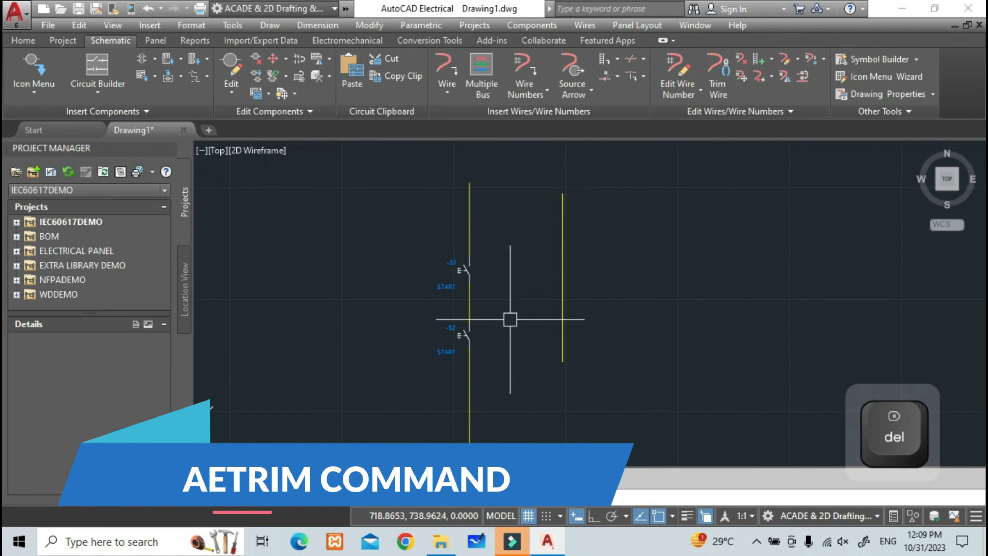
left_click(447, 72)
scroll(529, 319, "up", 4)
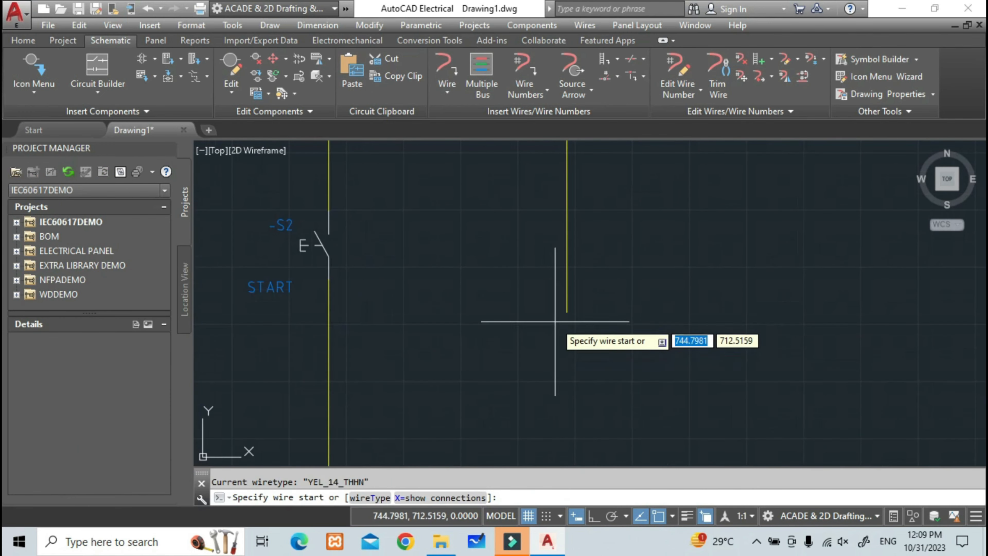
left_click(567, 312)
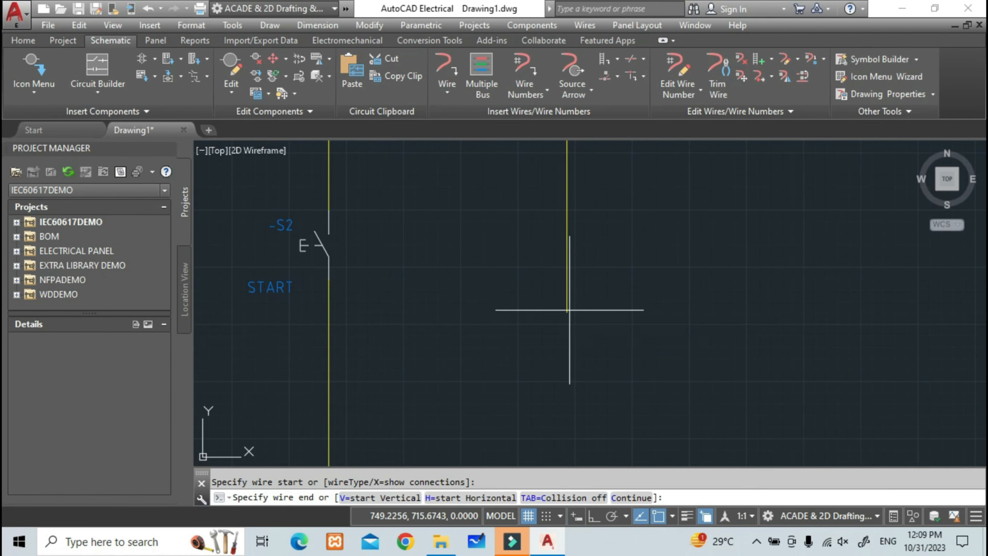
left_click(329, 312)
scroll(364, 342, "up", 5)
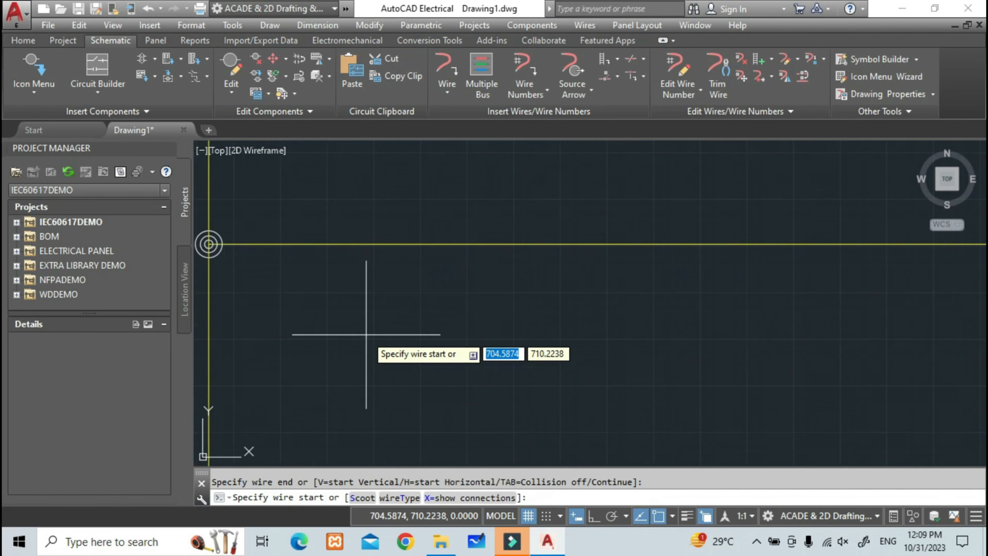
key("Escape")
key("Escape")
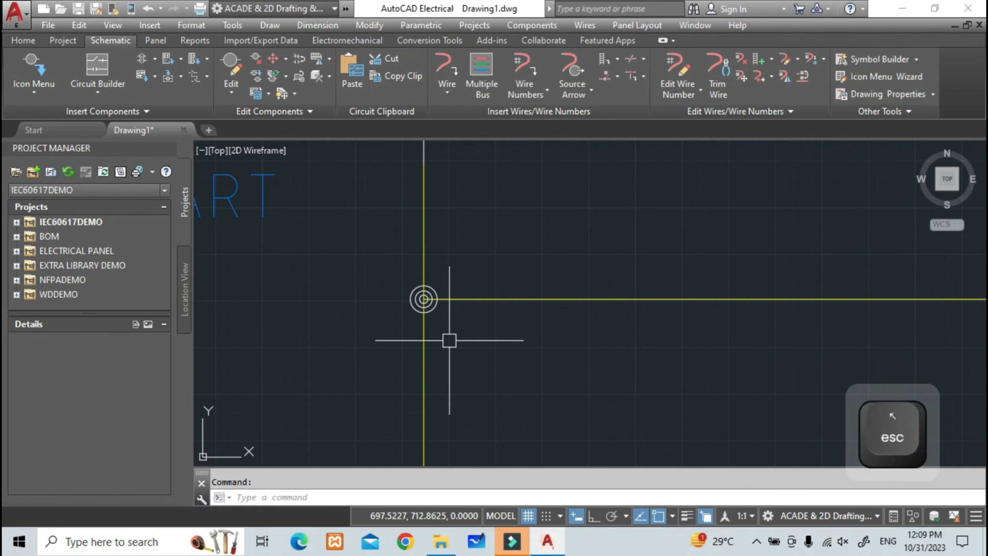
Step: Trim the left-hand vertical wire below its junction with the horizontal wire using the standard TRIM command
scroll(445, 343, "up", 5)
middle_click_drag(445, 342, 514, 400)
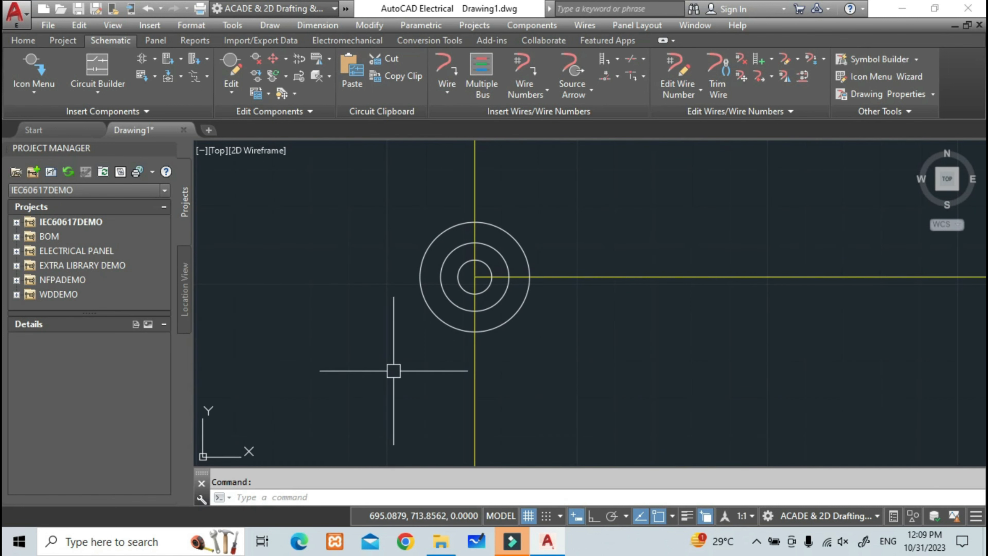
type("tr")
key("Return")
key("Return")
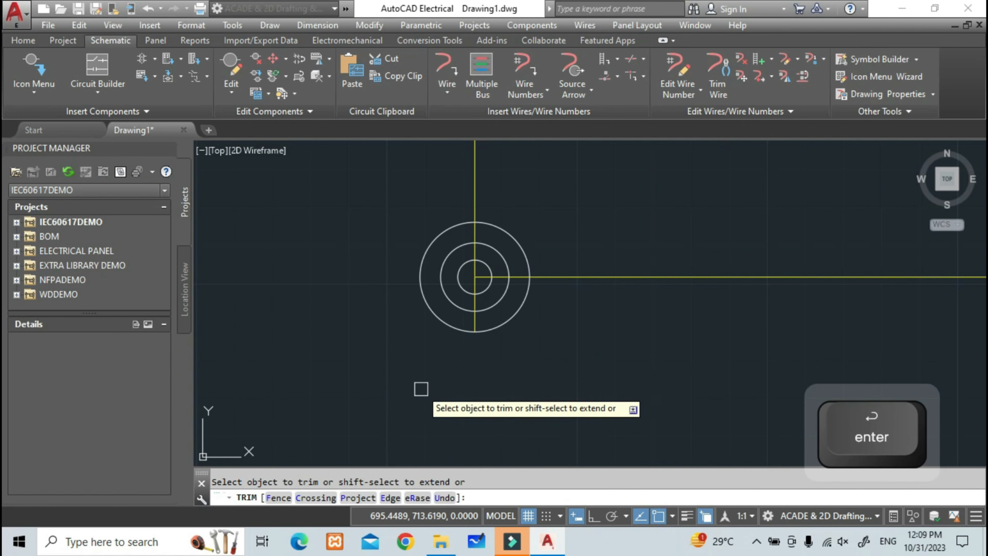
key("Escape")
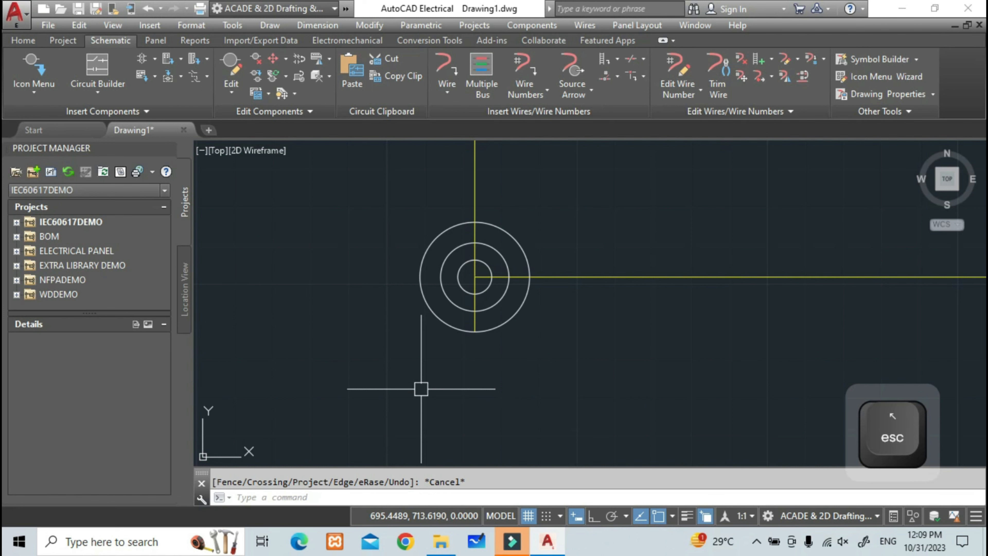
Step: Inspect the trimmed wire junction and its remaining connection dot, and undo the standard TRIM
scroll(457, 284, "up", 6)
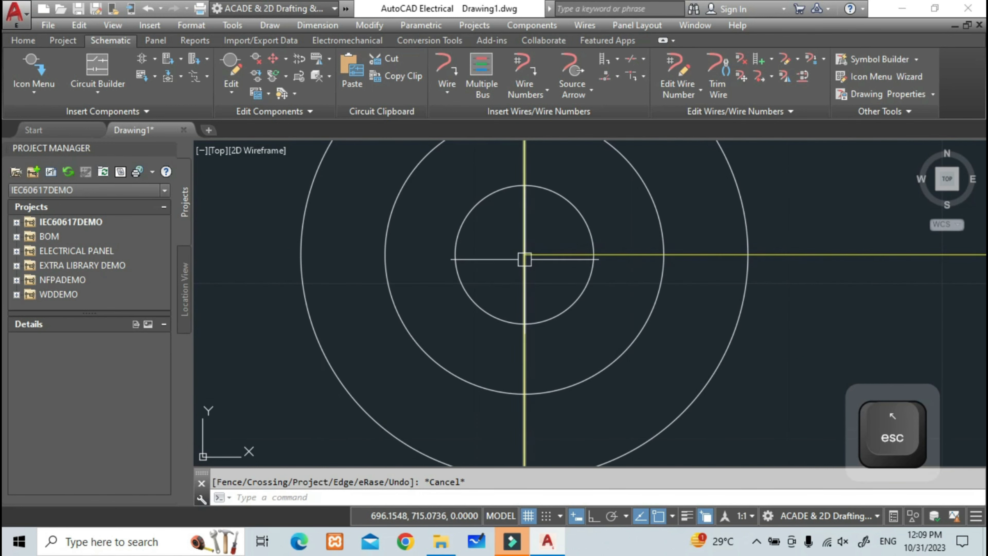
scroll(522, 258, "down", 4)
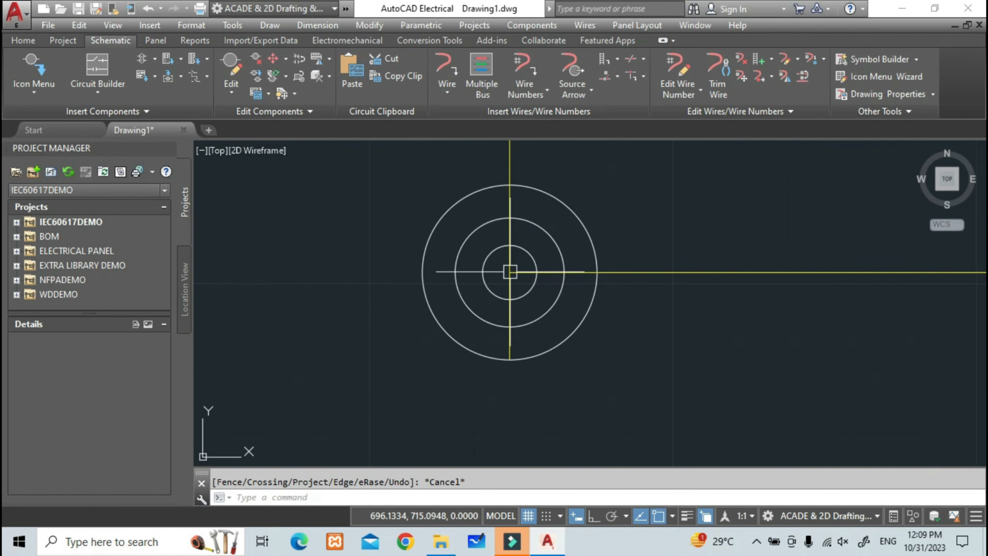
key("ctrl+z")
key("ctrl+z")
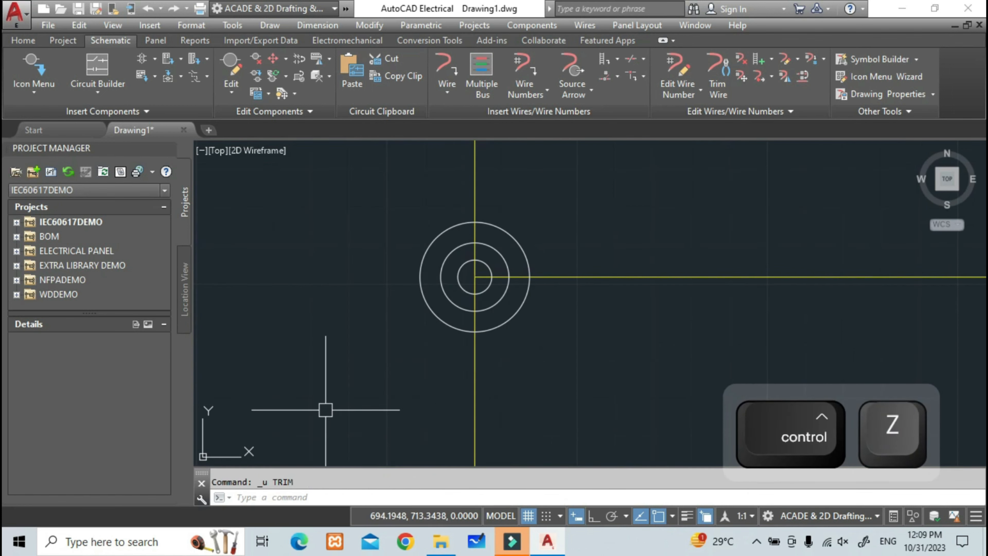
Step: Trim the left-hand vertical wire below its junction with the horizontal wire using the AETRIM command
type("AETR")
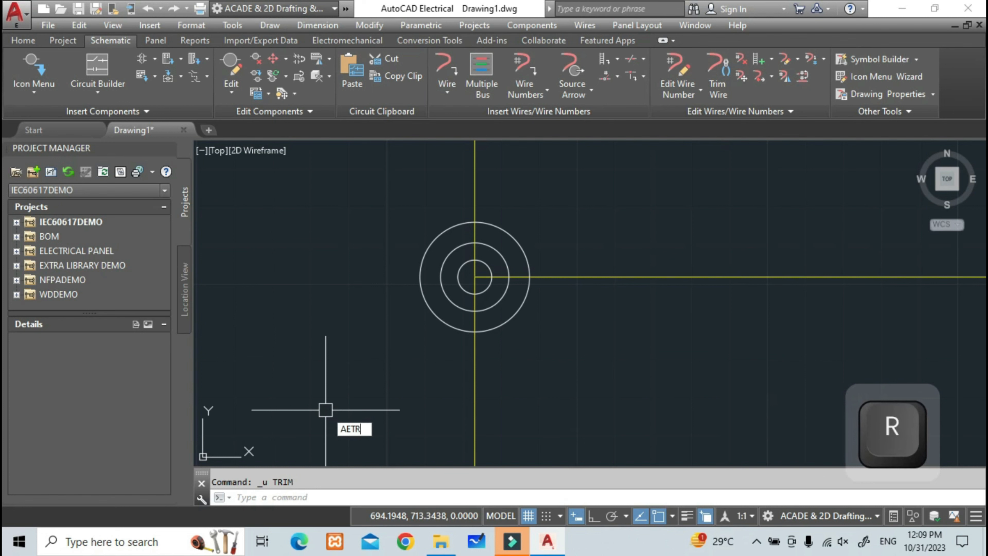
key("Return")
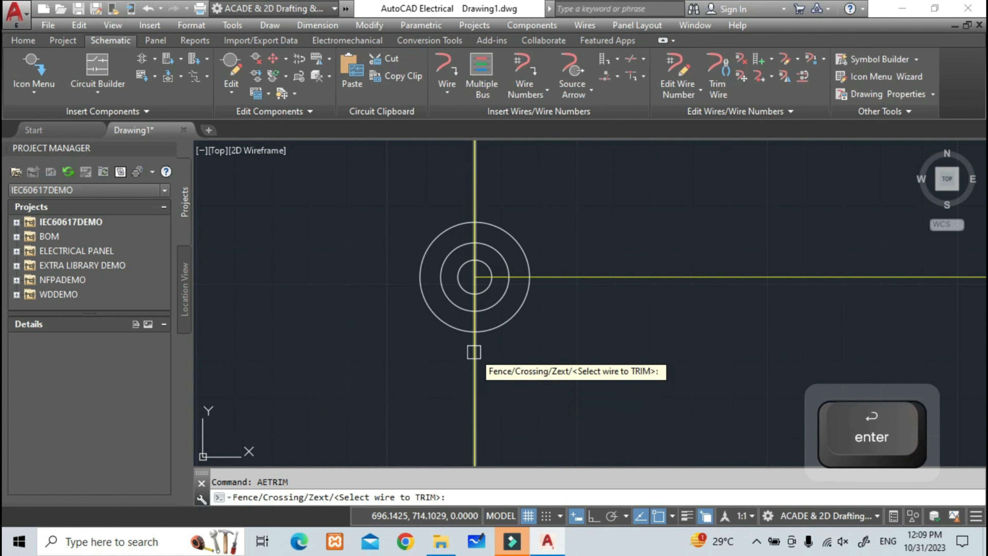
left_click(473, 359)
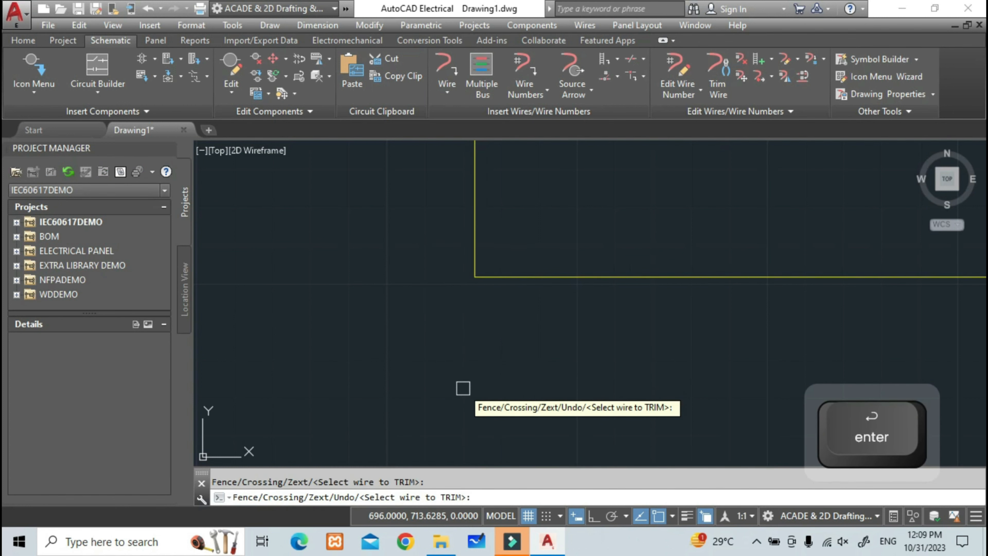
key("Escape")
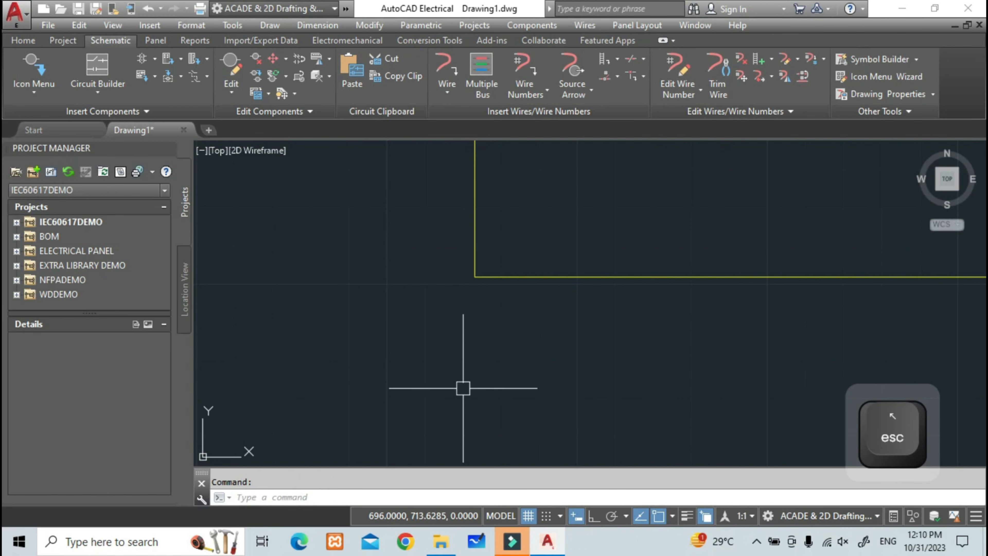
Step: Examine the circuit around push buttons S1 and S2 after the wire trim
scroll(435, 373, "down", 3)
scroll(418, 340, "down", 4)
scroll(401, 426, "down", 3)
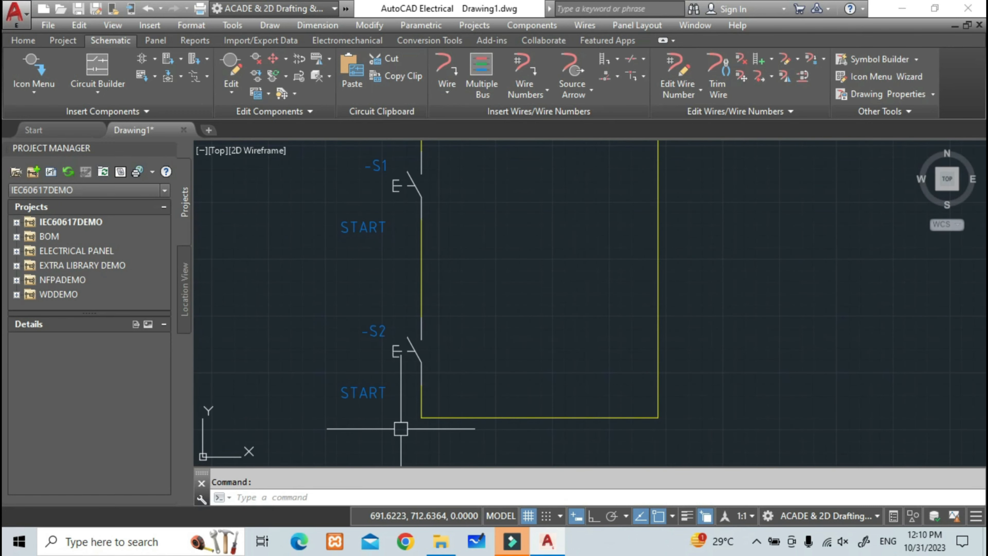
scroll(401, 428, "down", 3)
middle_click_drag(463, 403, 470, 390)
scroll(470, 405, "up", 5)
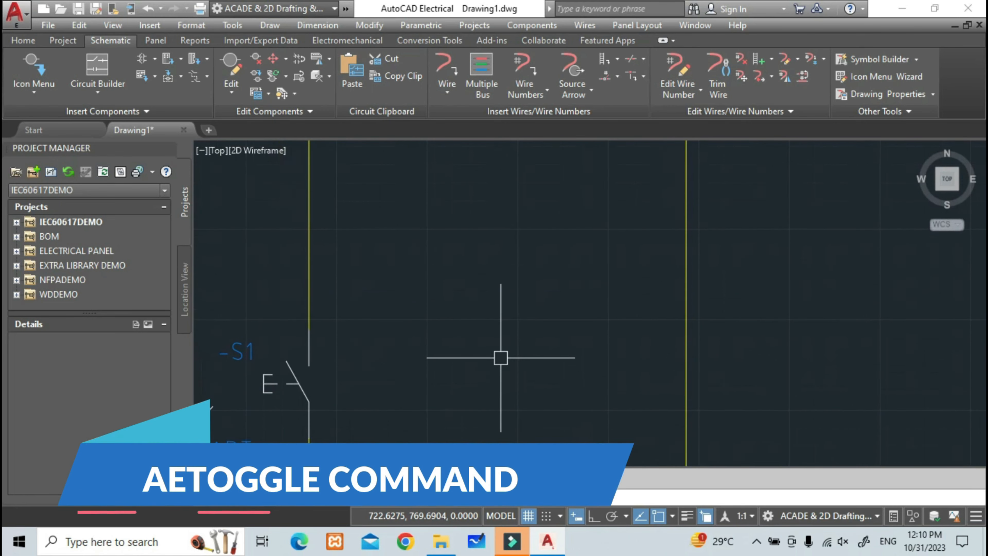
middle_click_drag(379, 356, 475, 324)
scroll(474, 315, "down", 4)
scroll(421, 333, "up", 4)
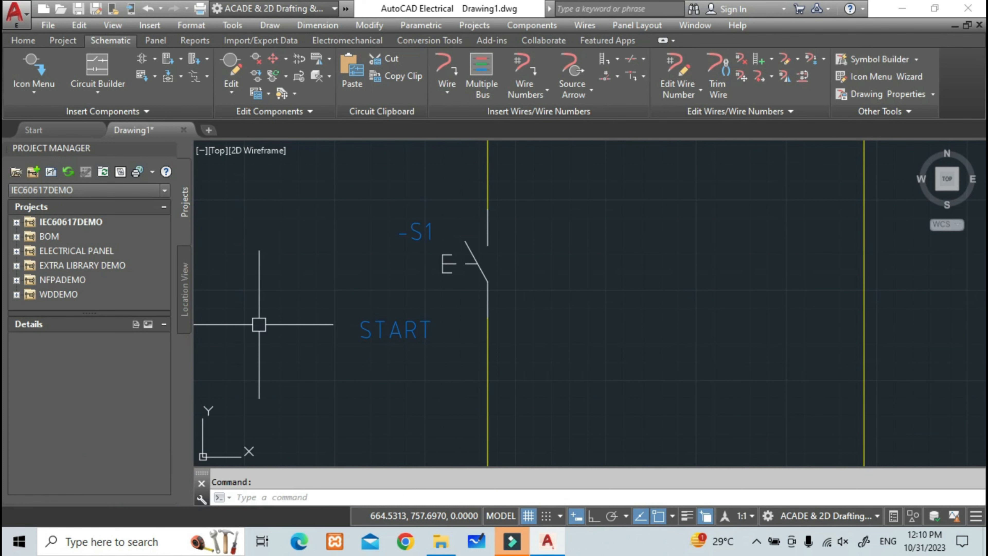
scroll(324, 353, "down", 4)
scroll(353, 347, "up", 4)
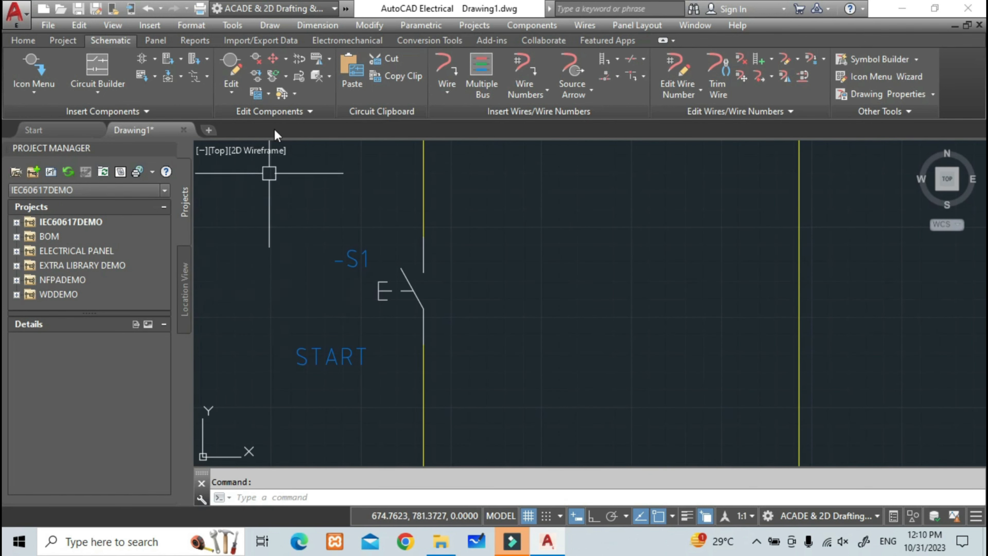
Step: Toggle the contact of push button S1 to normally closed and back to normally open
left_click(299, 60)
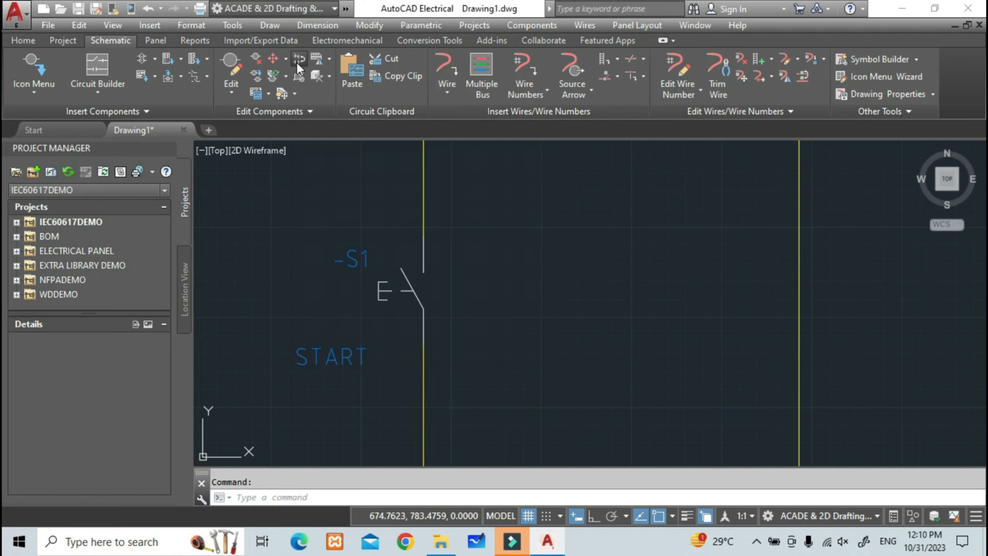
left_click(416, 295)
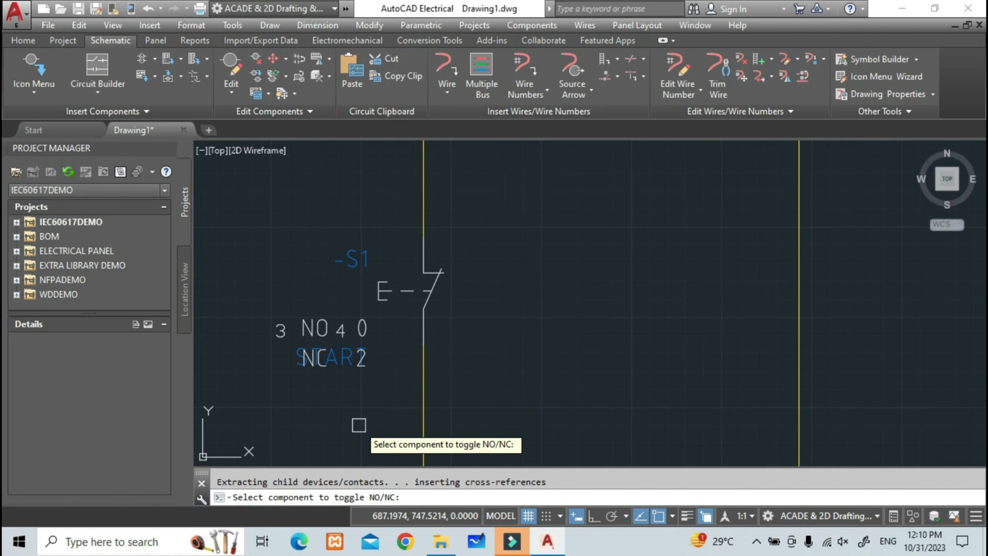
left_click(423, 305)
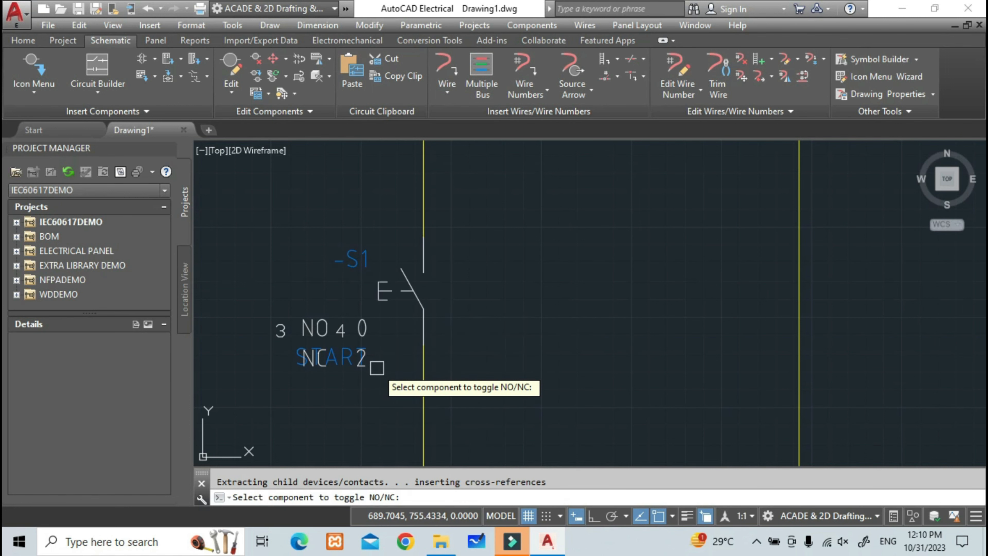
key("Escape")
Step: Draw a horizontal wire from the upper end of the right-hand wire, stopping short of the left-hand wire
scroll(402, 424, "down", 2)
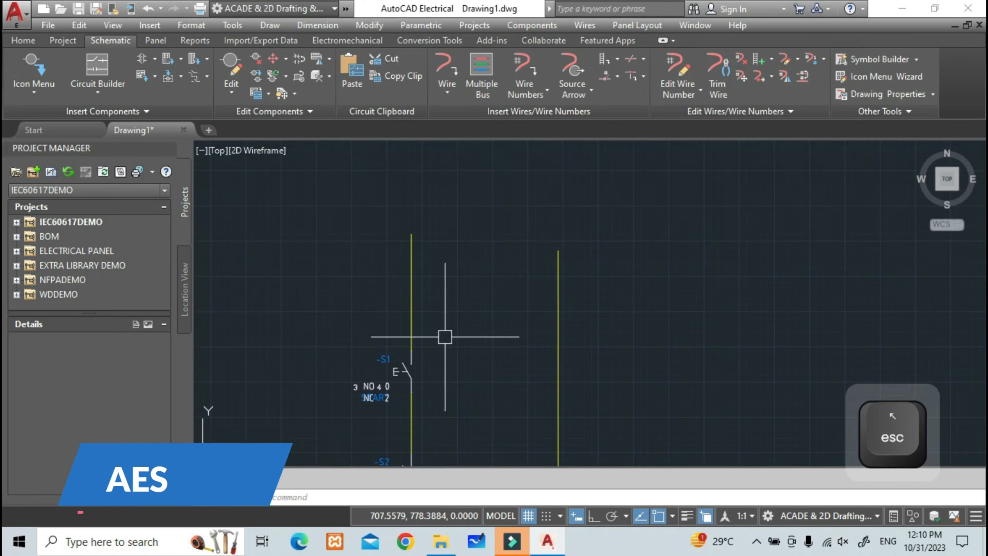
scroll(468, 283, "up", 1)
left_click(447, 70)
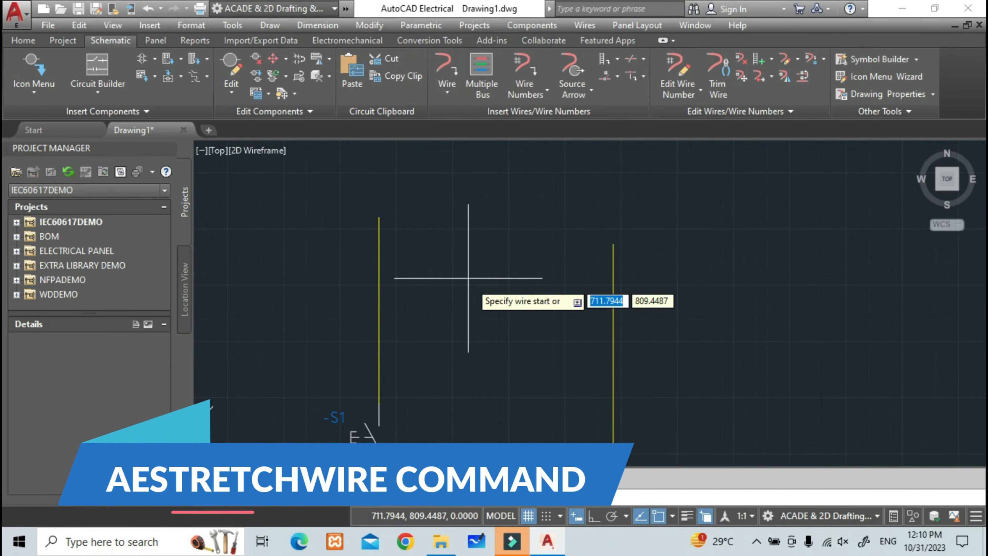
left_click(614, 245)
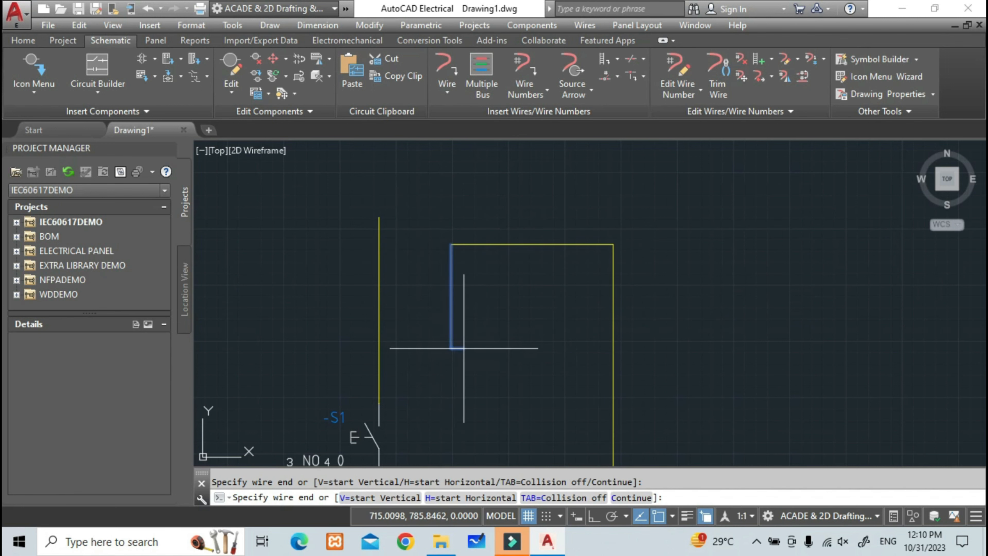
key("Escape")
Step: Extend the upper horizontal wire to the left-hand vertical wire using the standard EXTEND command
scroll(430, 258, "up", 4)
middle_click_drag(430, 258, 538, 339)
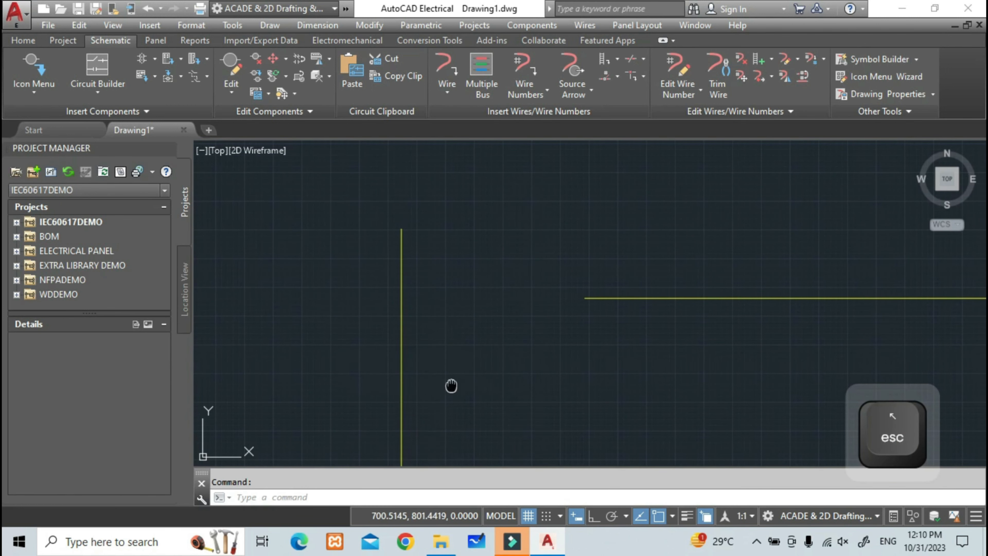
middle_click_drag(481, 357, 480, 346)
middle_click_drag(483, 386, 470, 366)
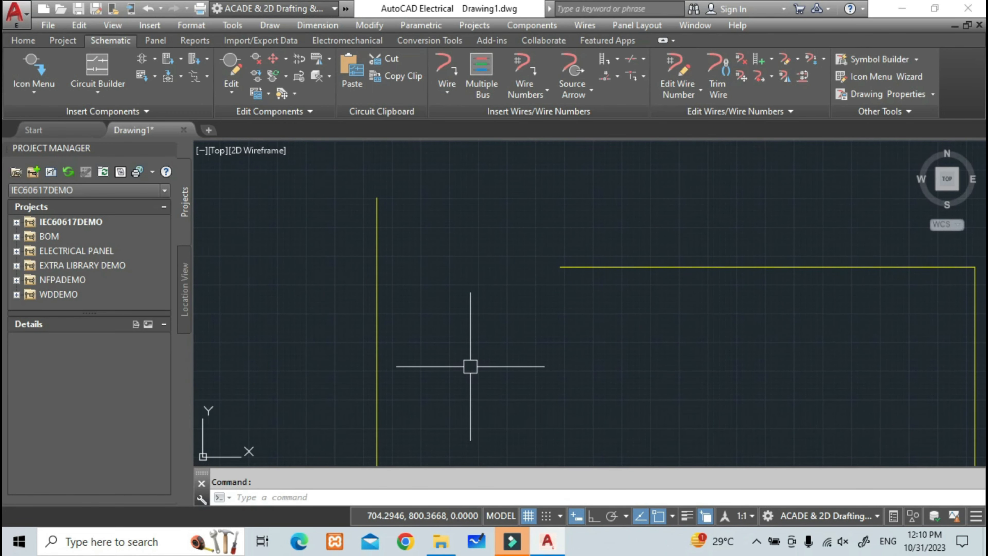
type("ex")
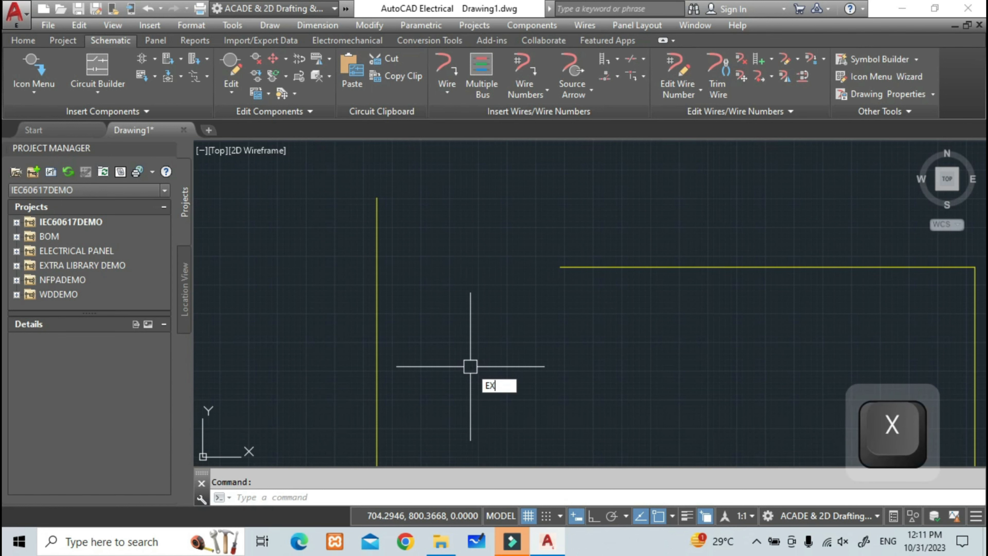
key("Return")
key("Return")
left_click(573, 267)
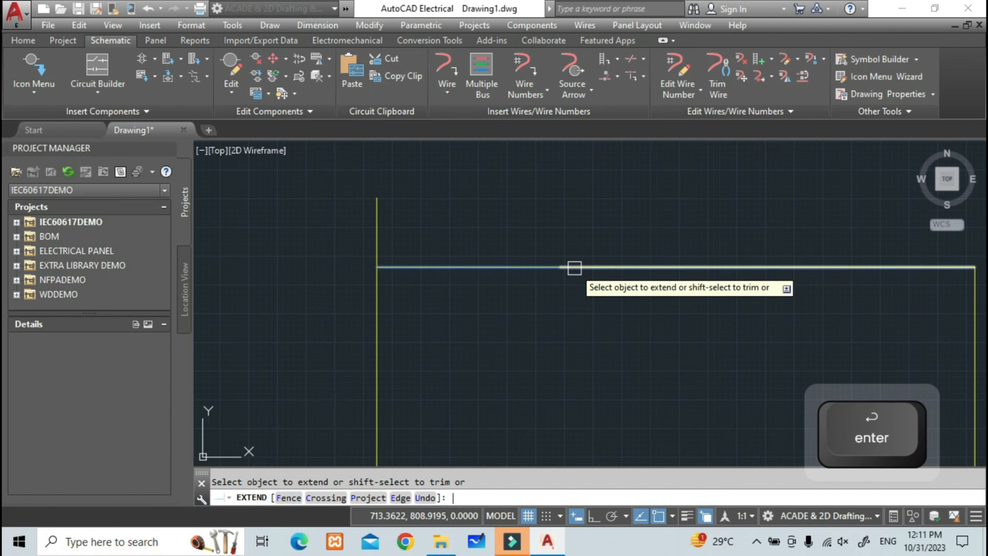
key("Escape")
Step: Inspect the junction of the extended wire above push button S1, and undo the standard EXTEND
scroll(397, 289, "up", 2)
middle_click_drag(349, 231, 412, 286)
scroll(428, 282, "down", 3)
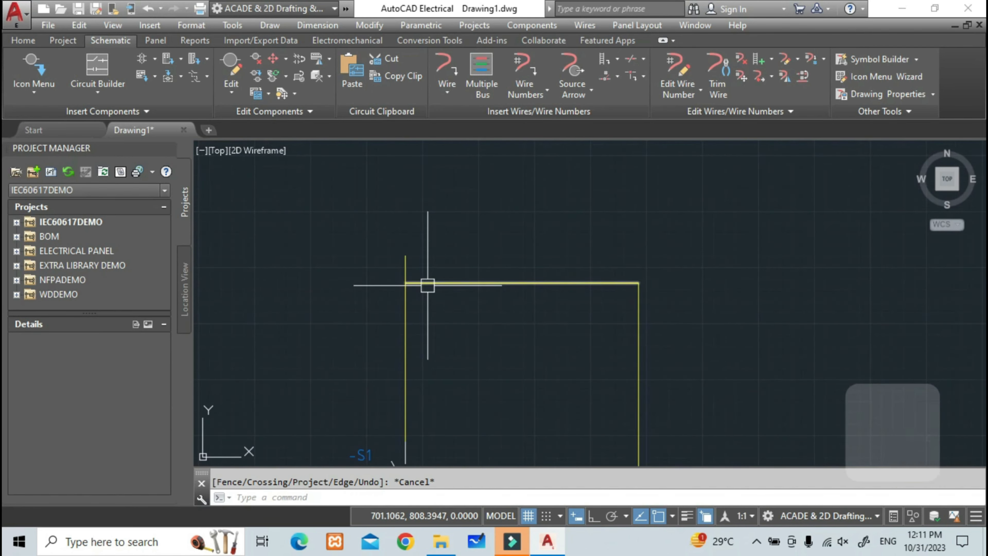
scroll(436, 300, "up", 2)
middle_click_drag(445, 314, 423, 262)
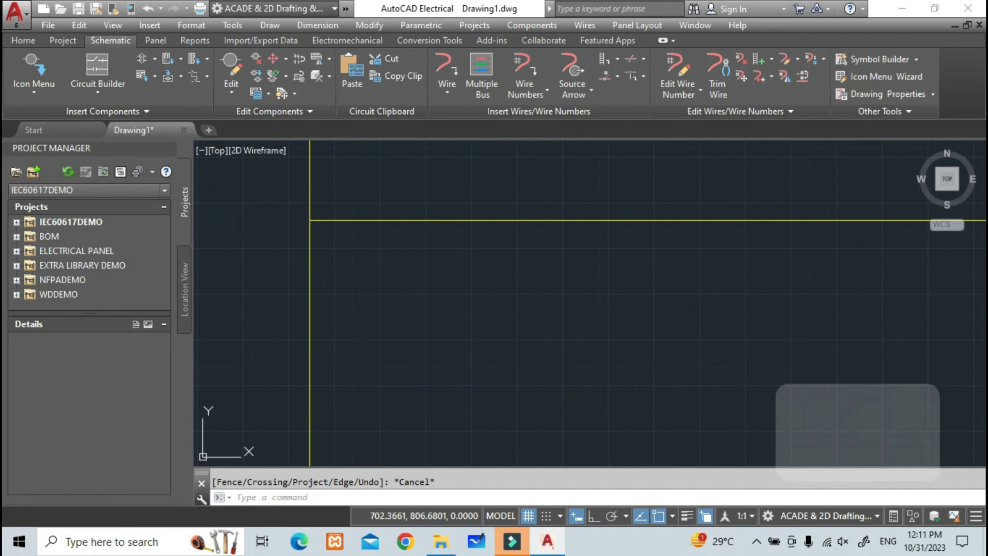
key("ctrl+z")
key("ctrl+z")
Step: Stretch the upper horizontal wire to the left-hand vertical wire using the AESTRETCTWIRE command
middle_click_drag(437, 321, 316, 317)
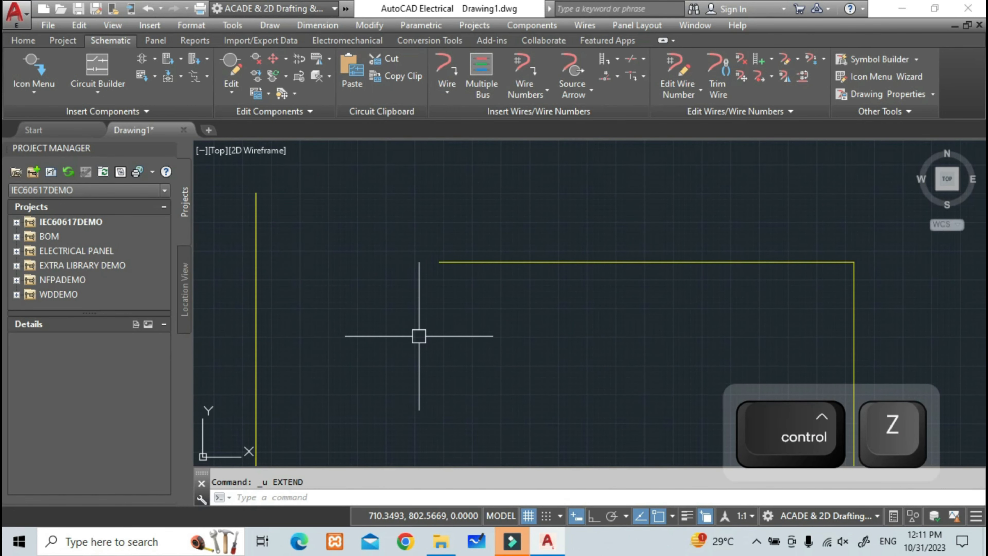
type("AESTRETCTWIRE")
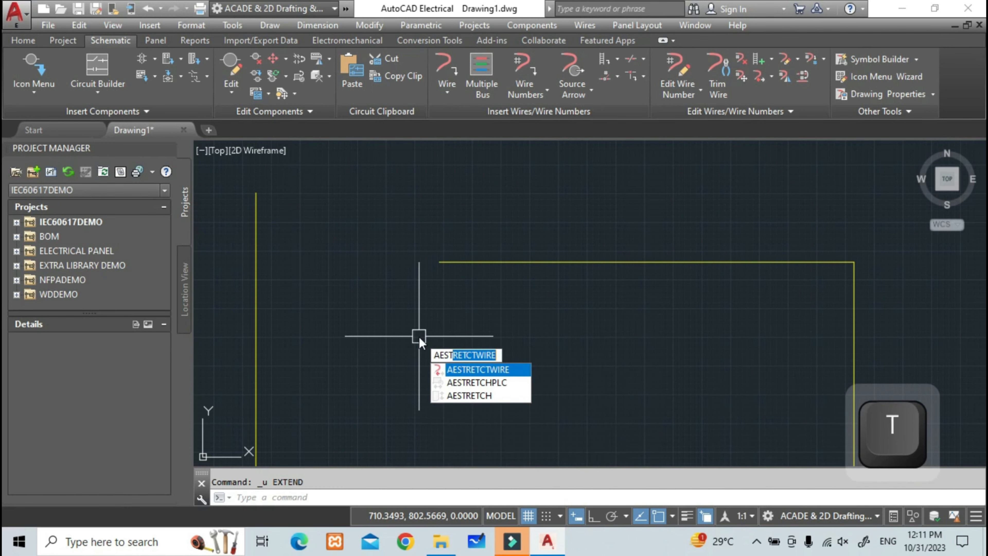
key("Return")
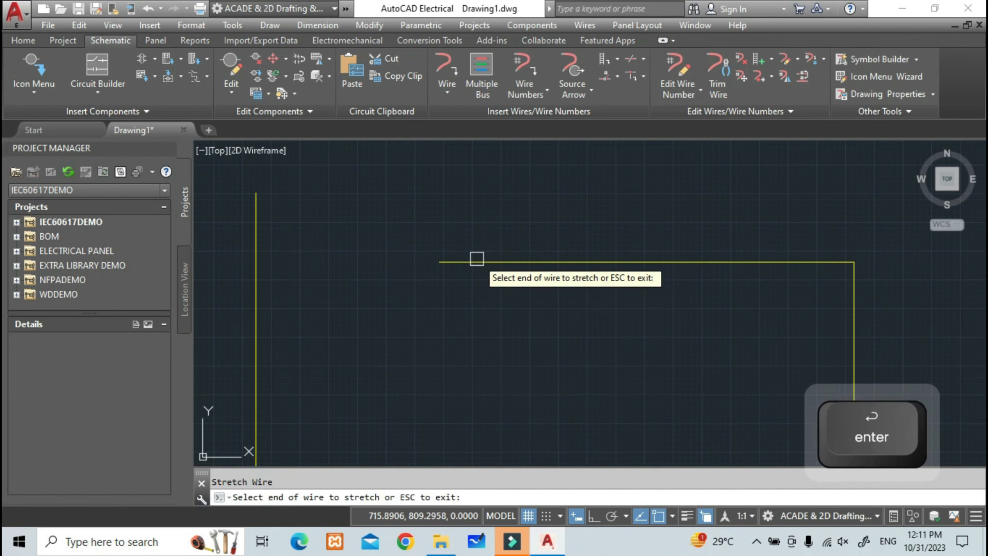
left_click(469, 260)
middle_click_drag(421, 335, 558, 353)
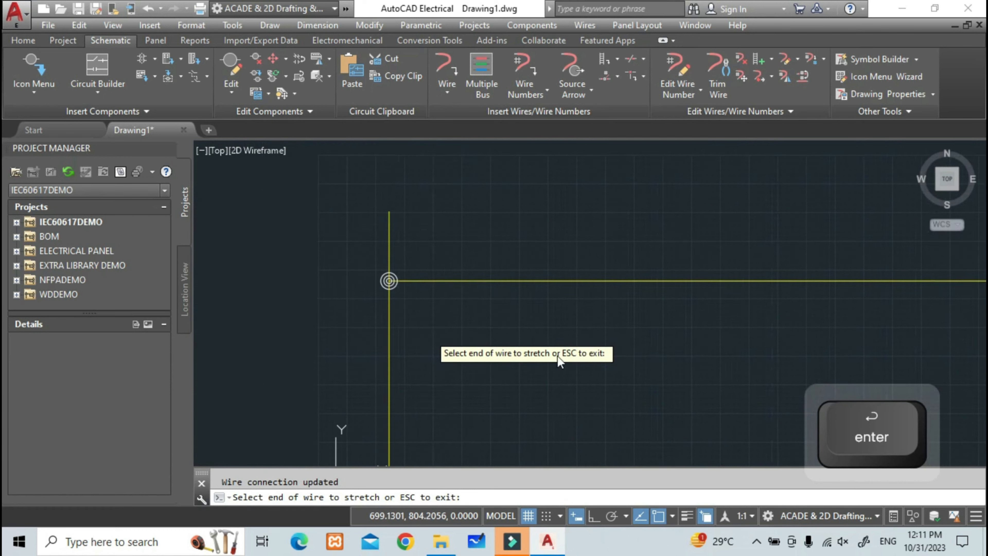
key("Escape")
Step: Examine the connection dot at the junction of the stretched wire and the left-hand vertical wire
scroll(388, 300, "up", 5)
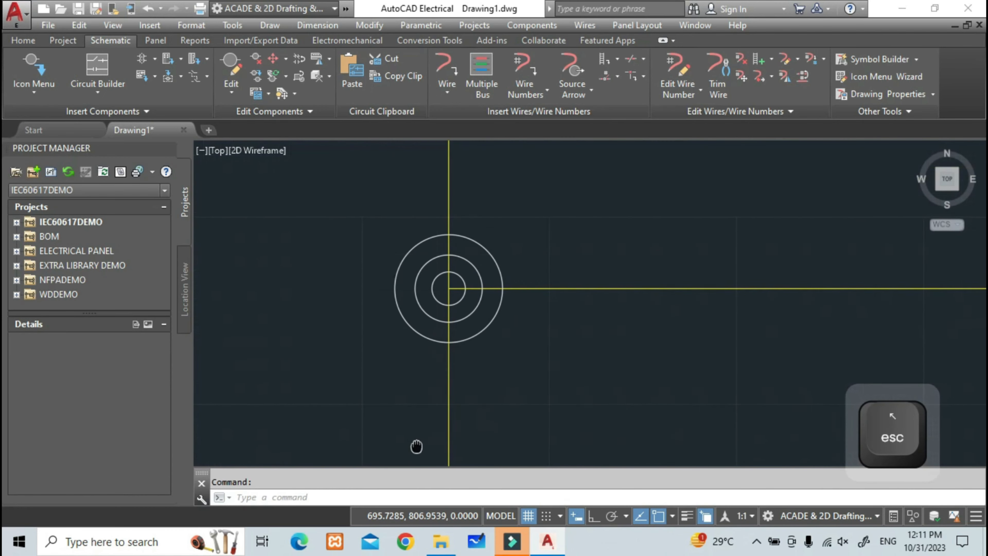
scroll(396, 376, "down", 2)
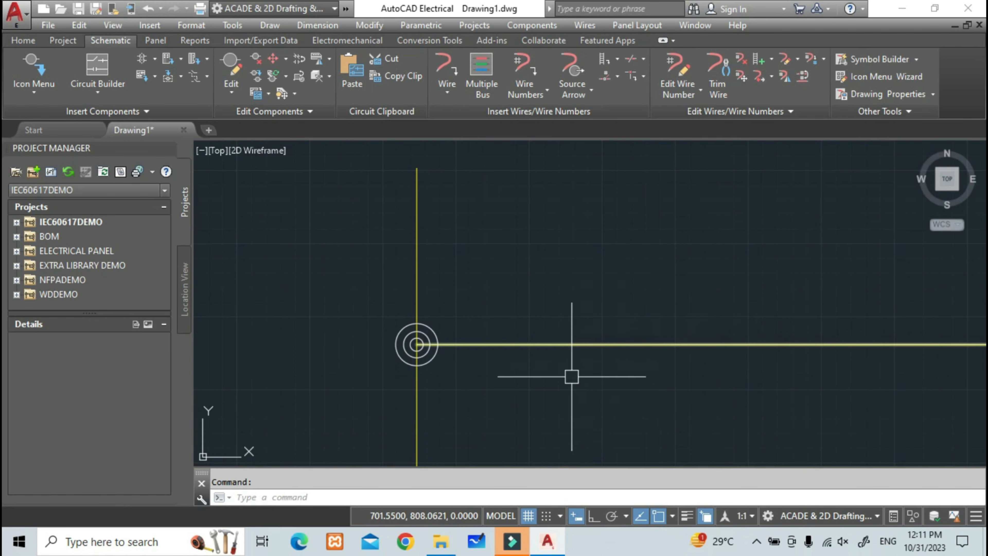
middle_click_drag(536, 367, 539, 366)
scroll(424, 364, "up", 3)
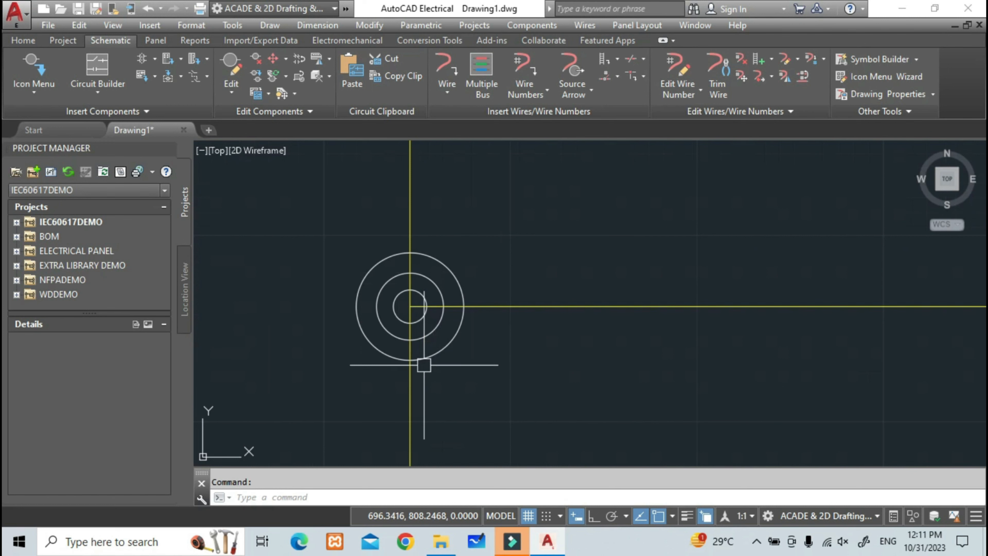
scroll(424, 365, "down", 4)
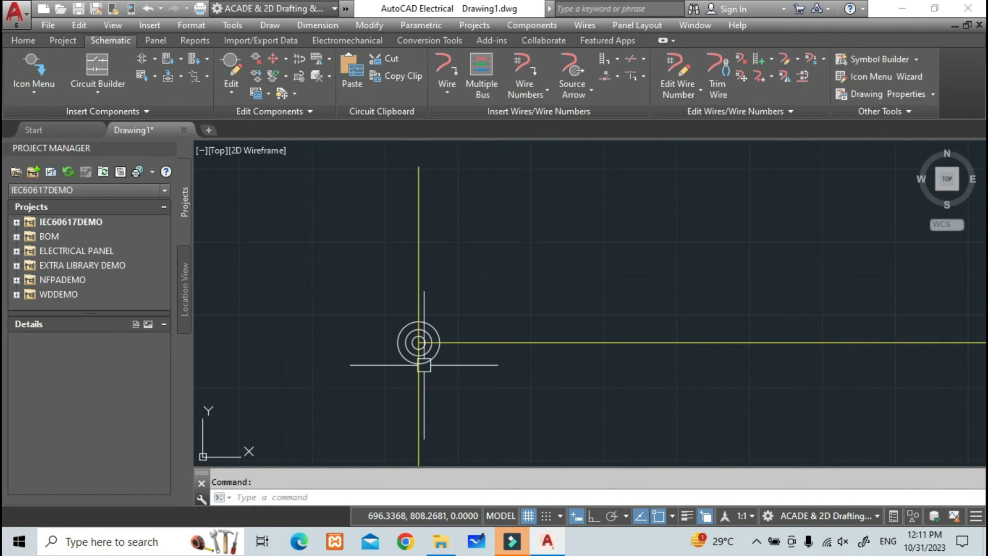
scroll(442, 323, "up", 1)
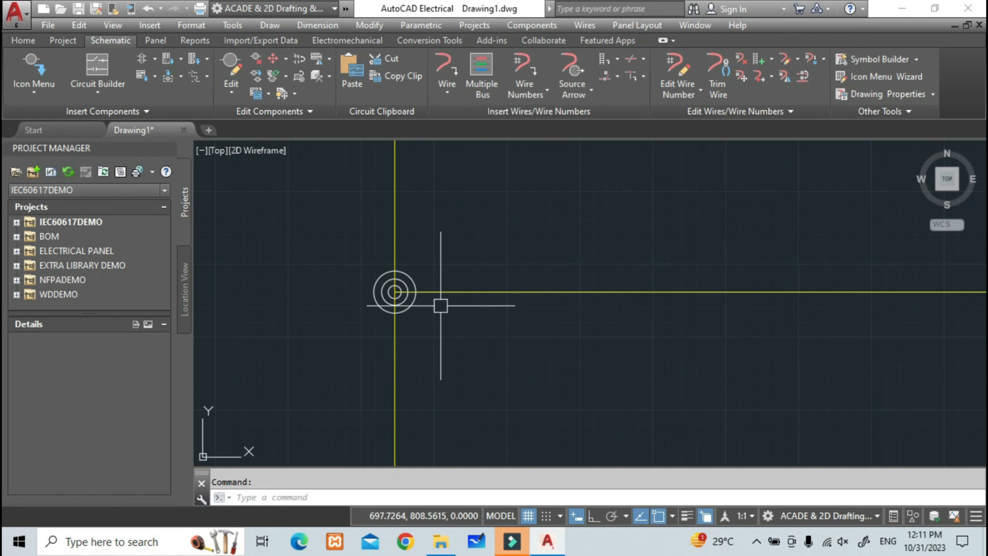
scroll(442, 307, "down", 5)
scroll(446, 337, "up", 5)
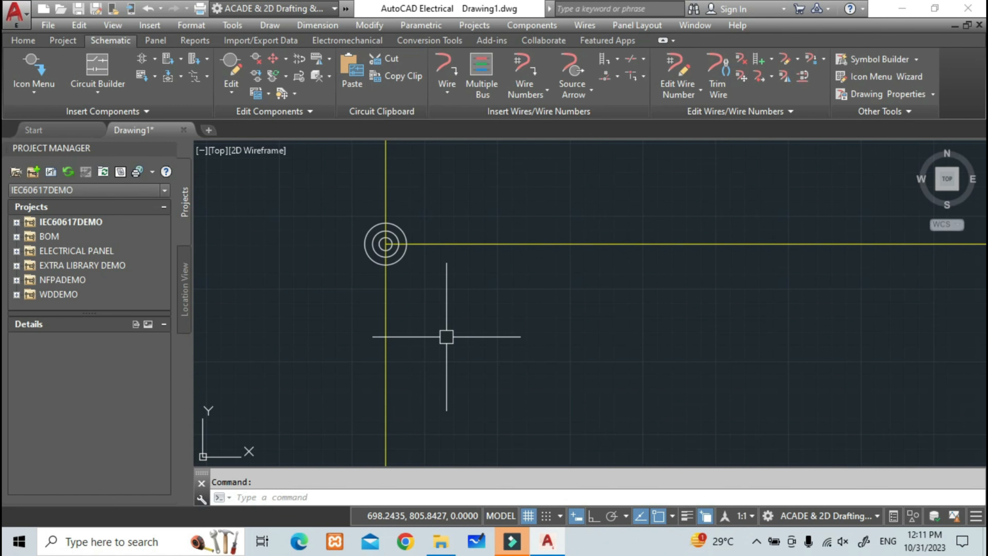
scroll(447, 336, "down", 2)
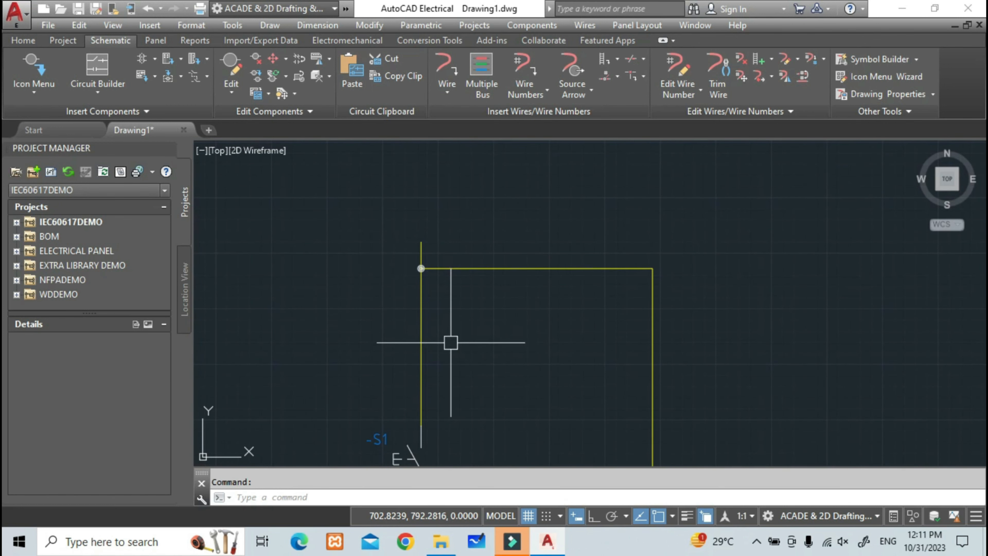
Step: Set up a multiple wire bus with 3 wires, starting in empty space and going horizontal
scroll(451, 342, "down", 3)
middle_click_drag(419, 326, 315, 287)
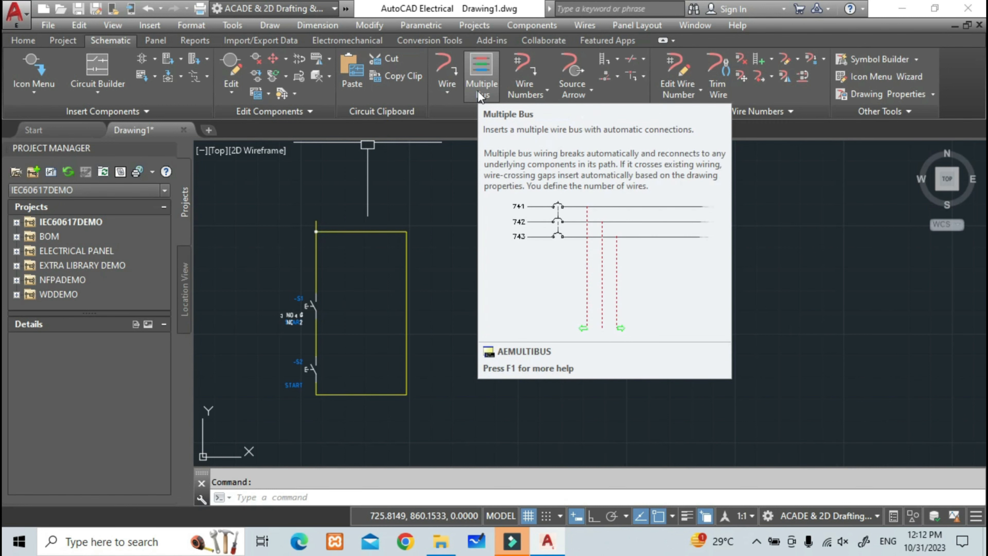
left_click(480, 96)
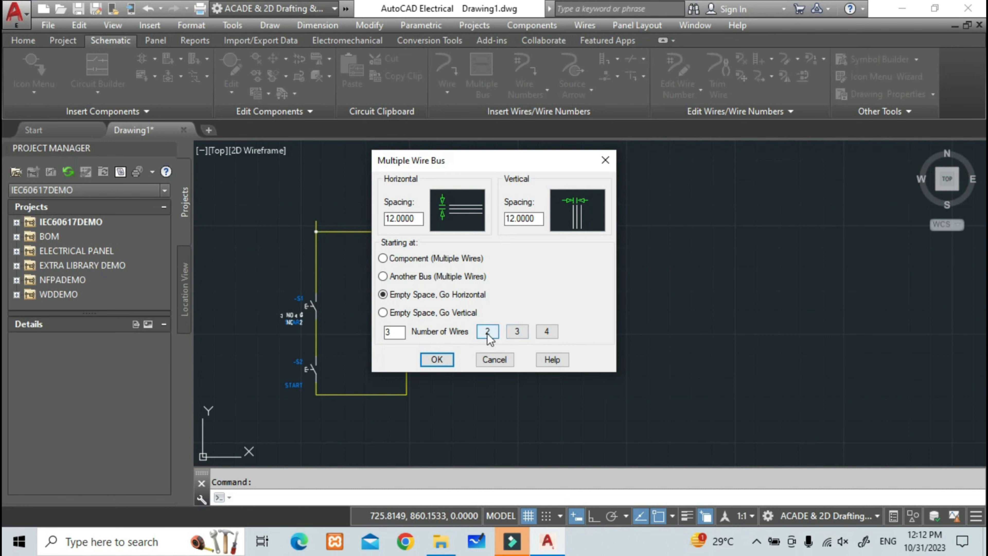
left_click(546, 332)
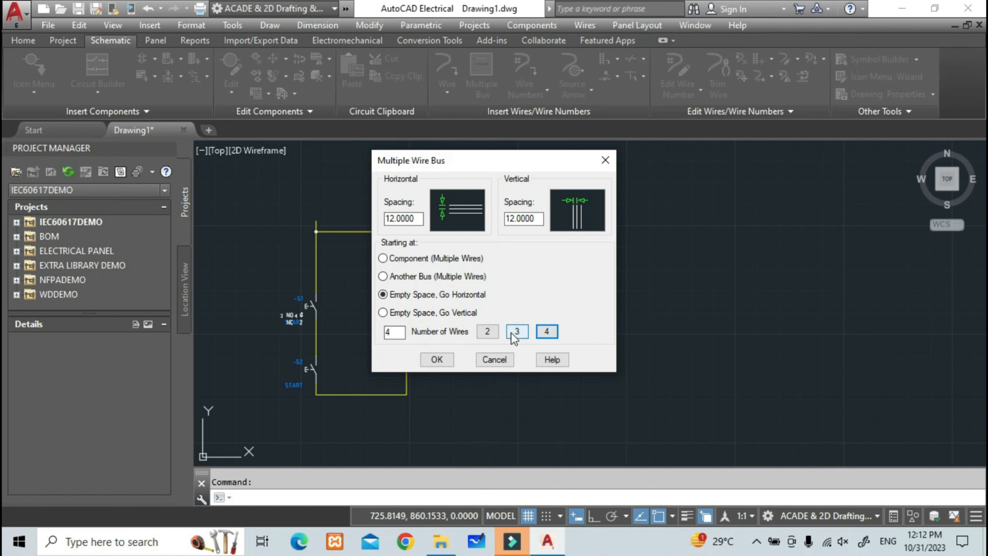
left_click(515, 331)
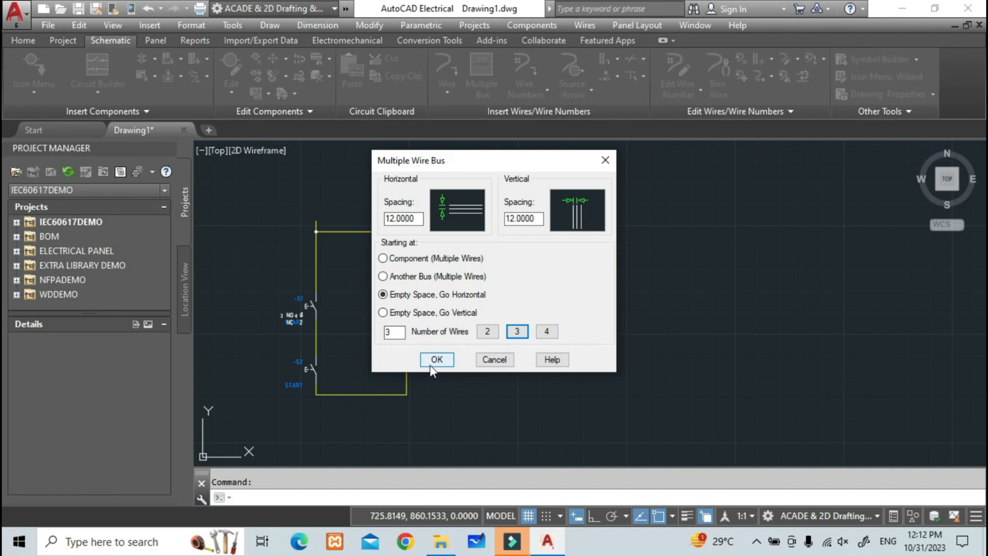
left_click(435, 359)
Step: Place the horizontal three-wire bus in the empty area to the right of the push button circuit
middle_click_drag(609, 320, 481, 316)
scroll(452, 250, "up", 3)
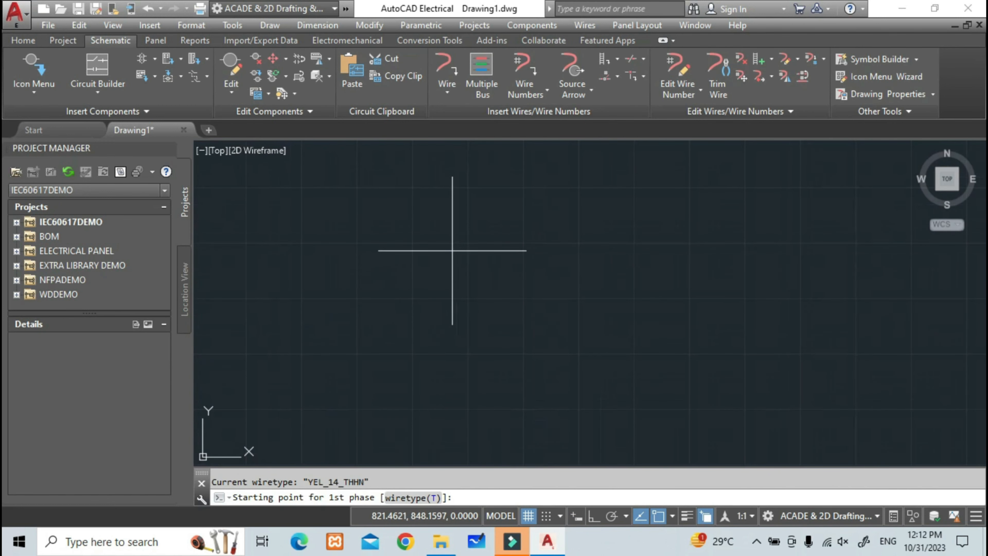
scroll(449, 263, "down", 3)
middle_click_drag(443, 225, 293, 301)
left_click(316, 268)
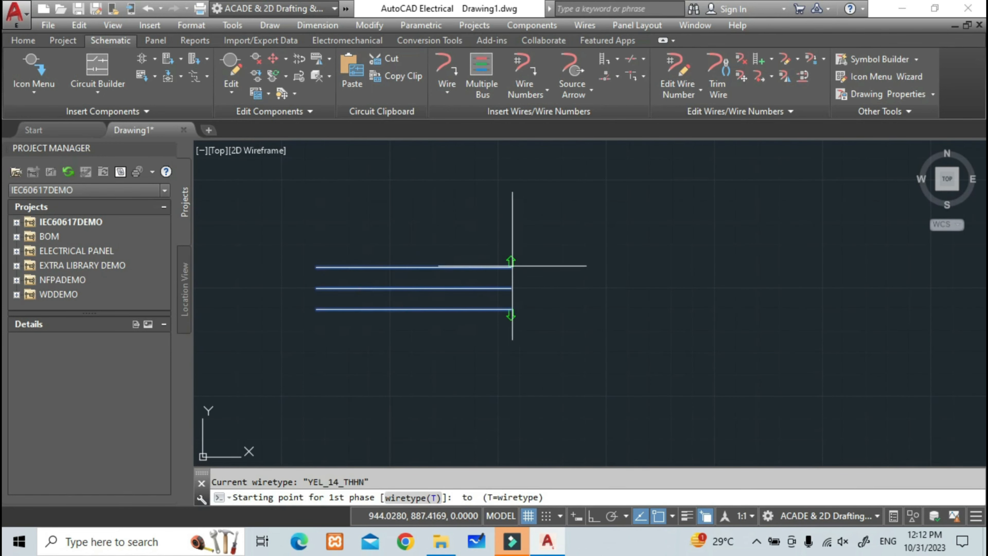
middle_click_drag(609, 277, 517, 277)
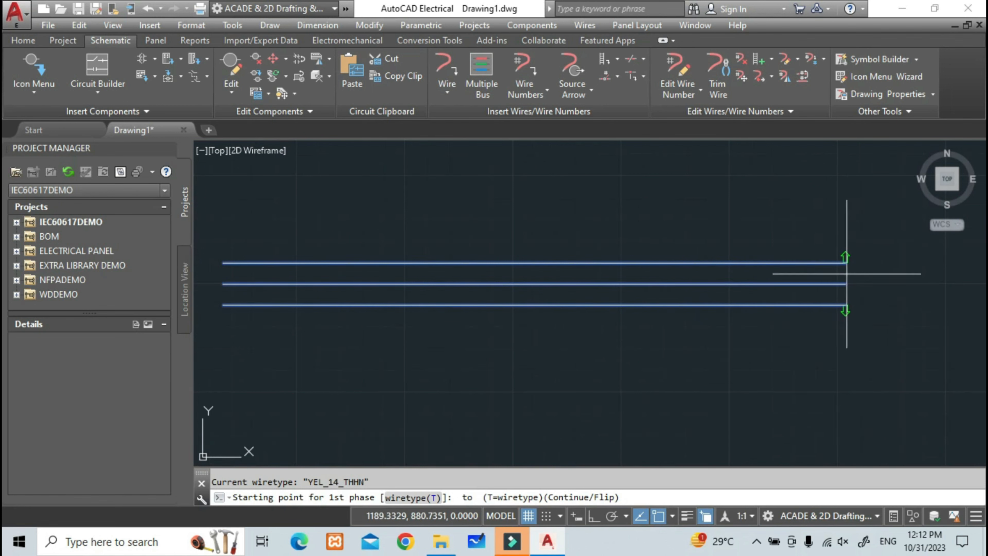
left_click(888, 276)
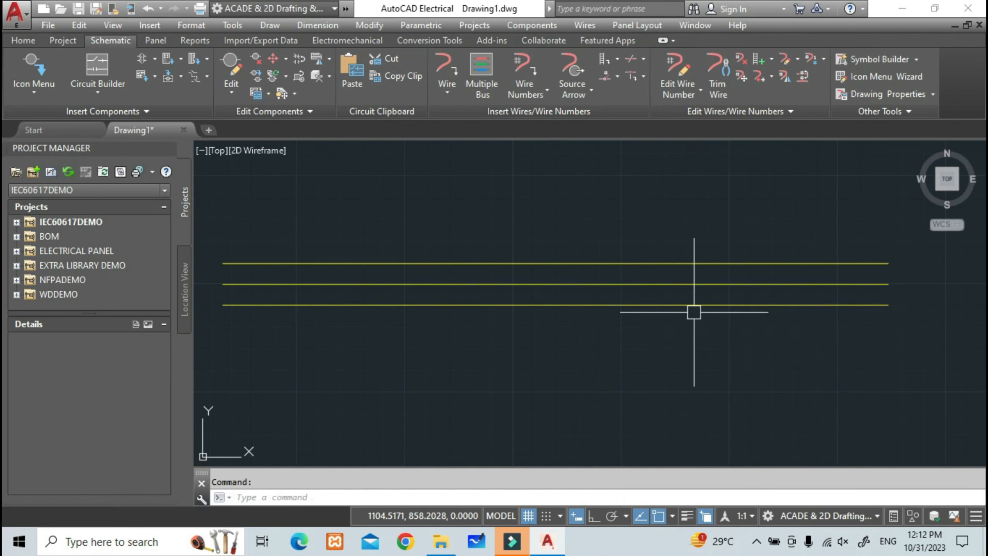
Step: Set up a multiple wire bus with 3 wires that starts at another bus
middle_click_drag(694, 311, 818, 308)
middle_click_drag(563, 336, 551, 305)
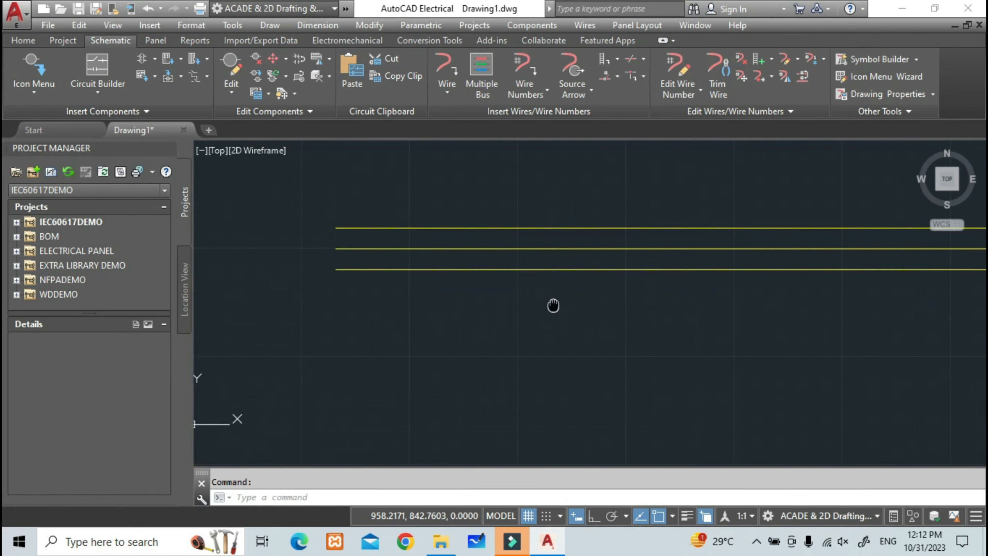
scroll(499, 305, "down", 2)
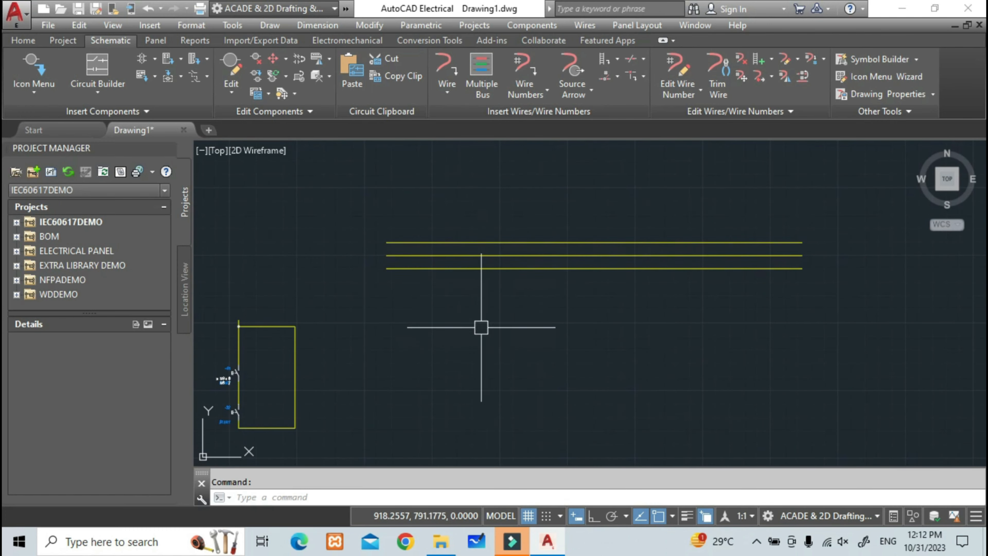
scroll(481, 270, "up", 2)
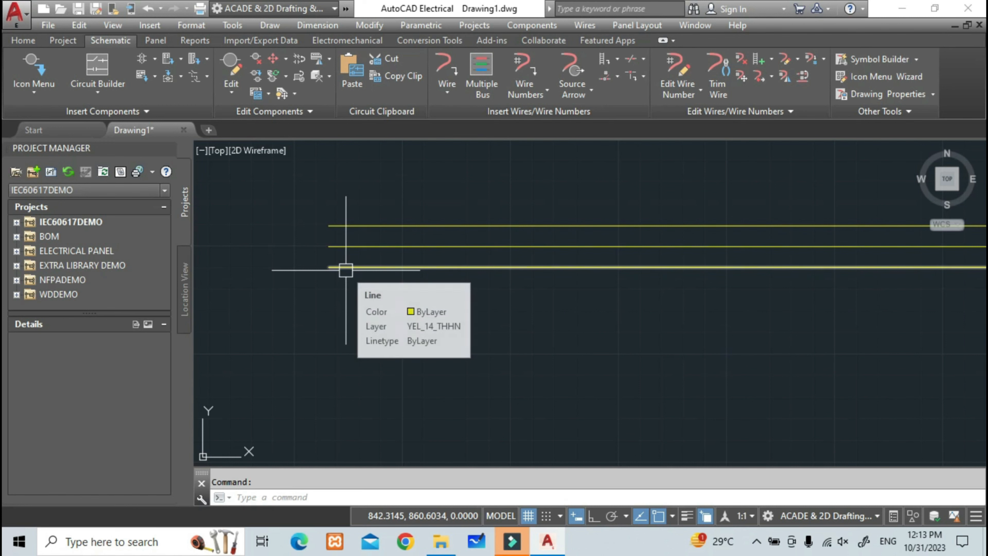
left_click(482, 89)
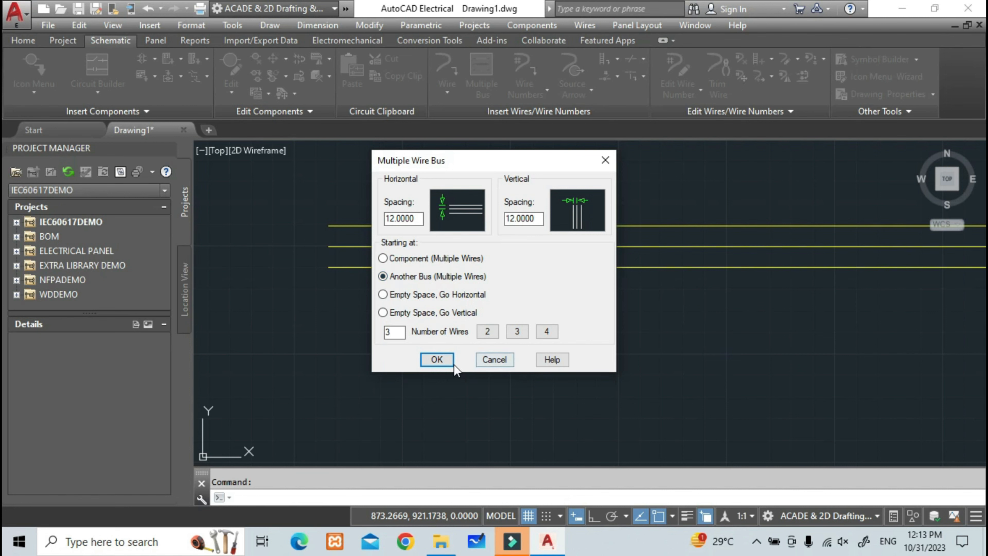
left_click(436, 360)
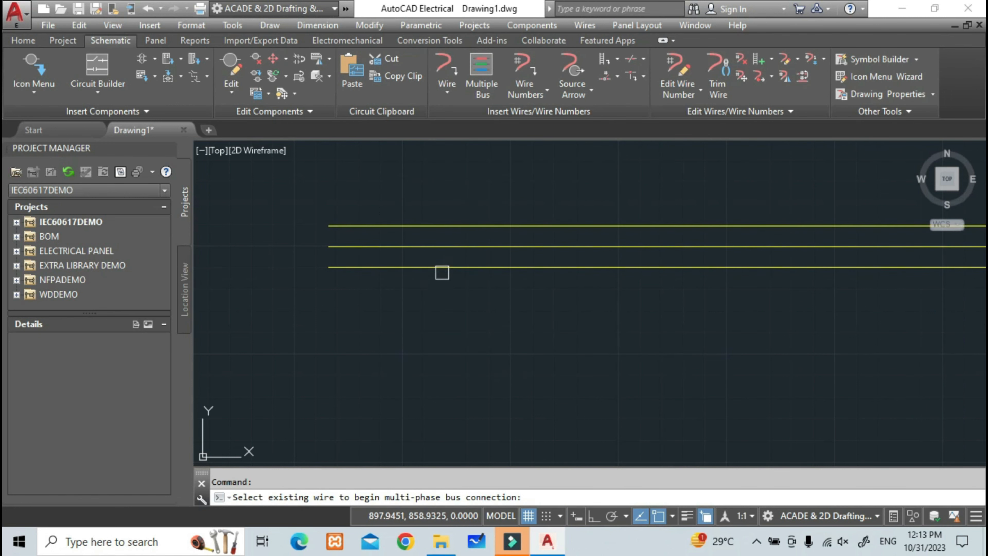
Step: Draw a three-wire branch straight down from the upper wire of the horizontal bus, near its left end
left_click(445, 228)
middle_click_drag(468, 371, 467, 315)
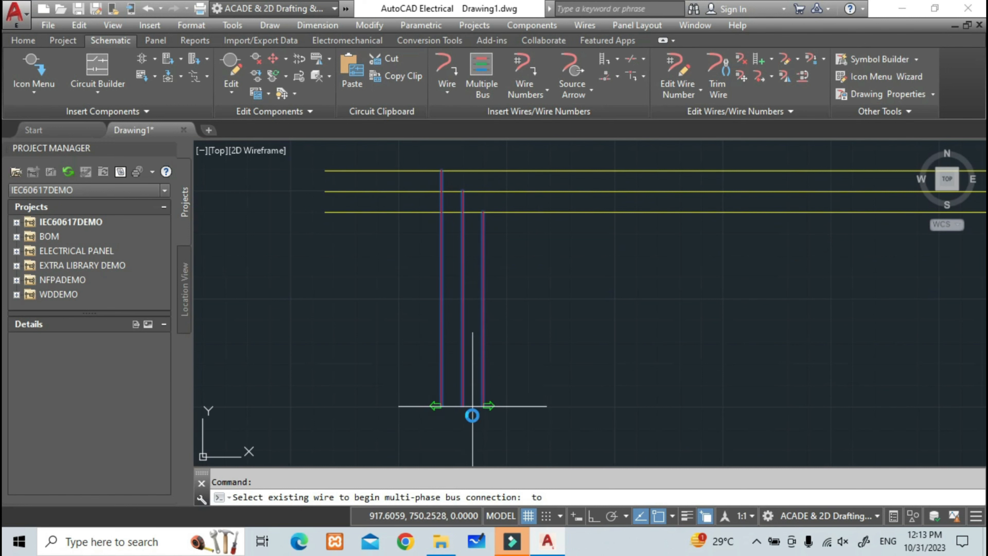
mouse_move(470, 435)
middle_mouse_down()
mouse_move(466, 399)
mouse_move(456, 410)
middle_mouse_up()
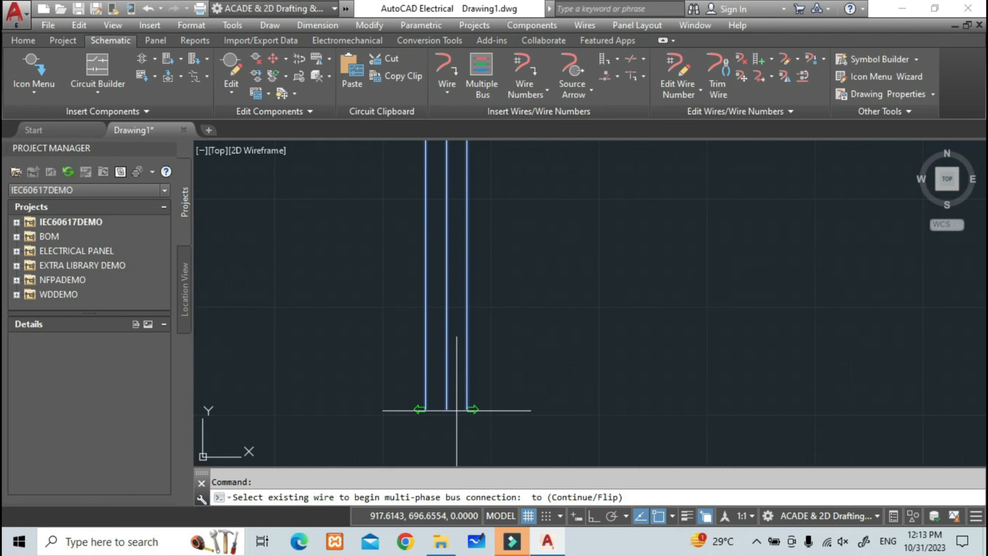
left_click(447, 447)
scroll(446, 446, "down", 4)
scroll(416, 343, "up", 4)
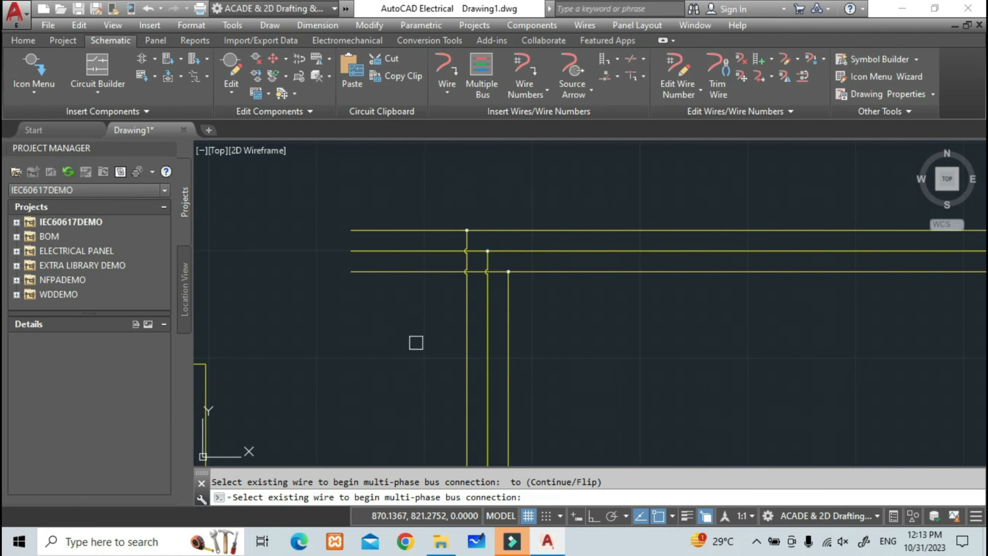
key("Escape")
scroll(423, 342, "up", 3)
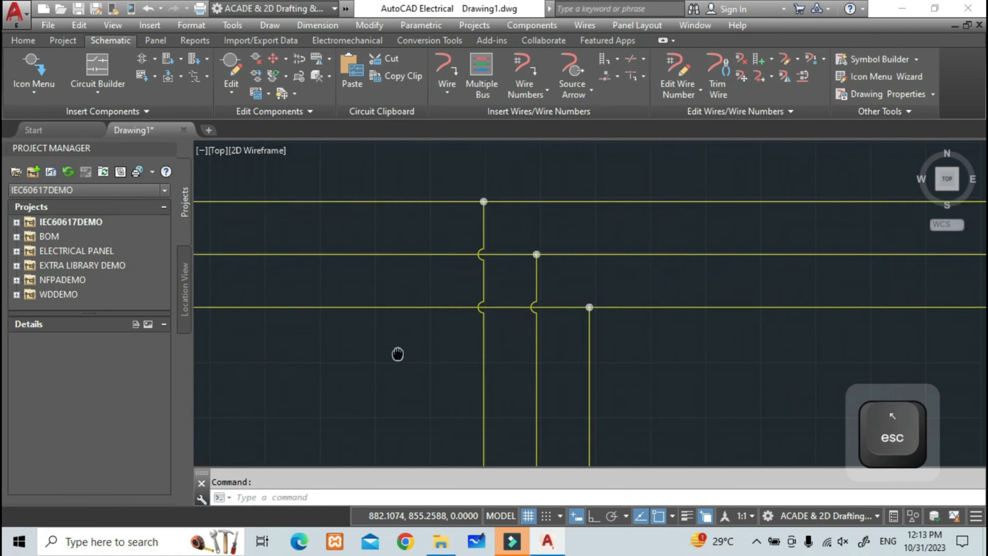
middle_click_drag(392, 362, 372, 346)
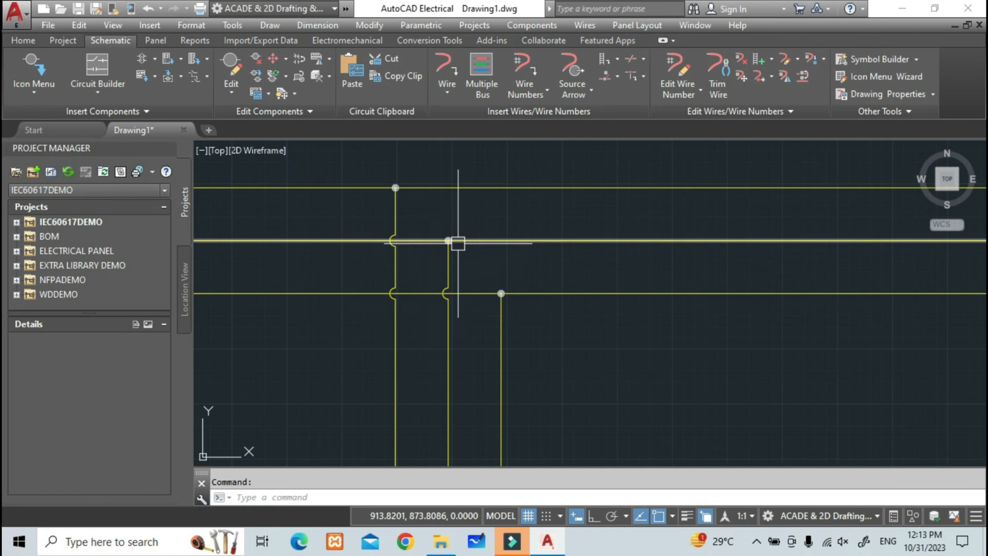
Step: Set up a multiple wire bus with 3 wires, starting in empty space and going vertical
scroll(518, 385, "down", 4)
mouse_move(507, 377)
middle_mouse_down()
mouse_move(410, 343)
mouse_move(365, 311)
middle_mouse_up()
middle_click_drag(399, 357, 416, 310)
middle_click_drag(413, 344, 397, 308)
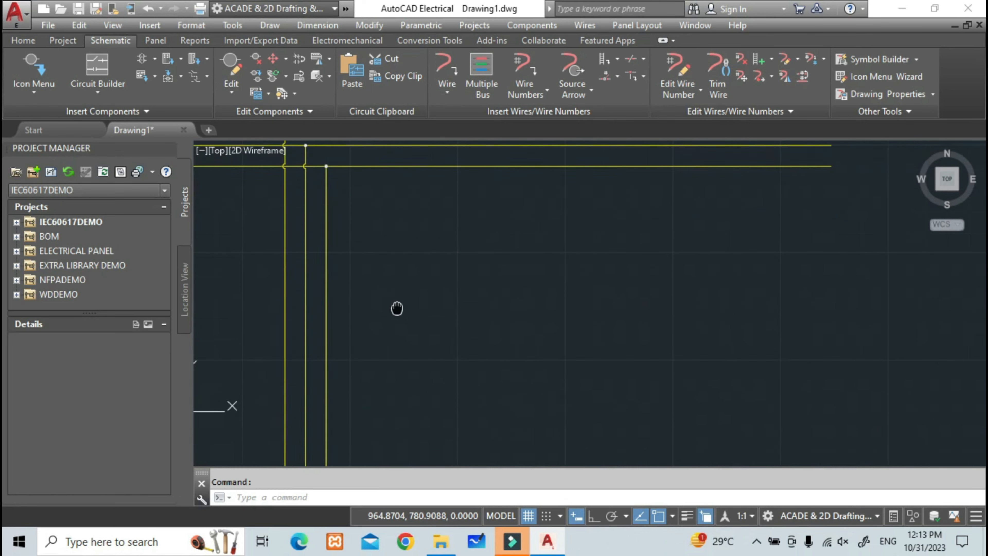
left_click(481, 78)
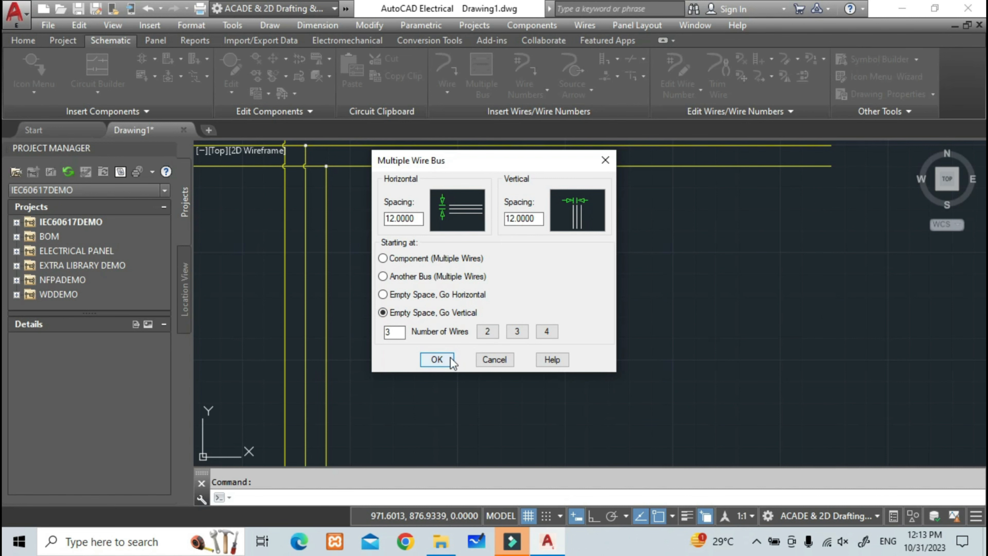
left_click(436, 359)
Step: Place the vertical three-wire bus in the empty area below the horizontal bus, to the right of the first branch
middle_click_drag(507, 343, 391, 381)
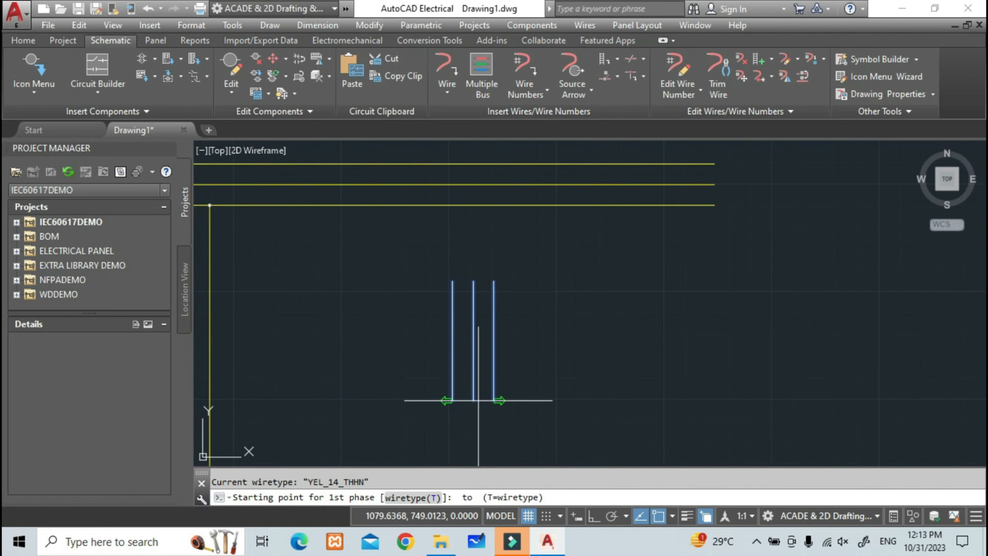
middle_click_drag(479, 400, 451, 319)
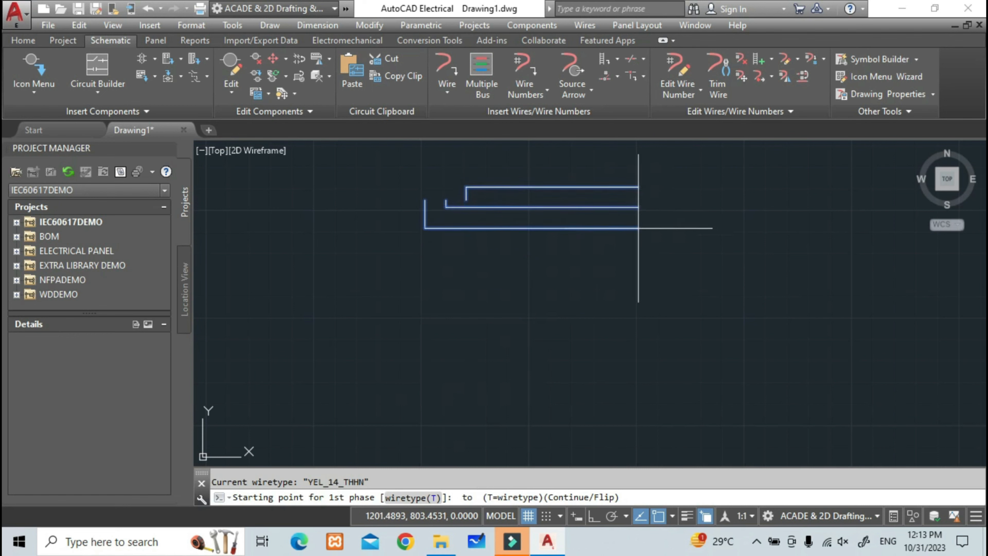
middle_click_drag(729, 335, 691, 342)
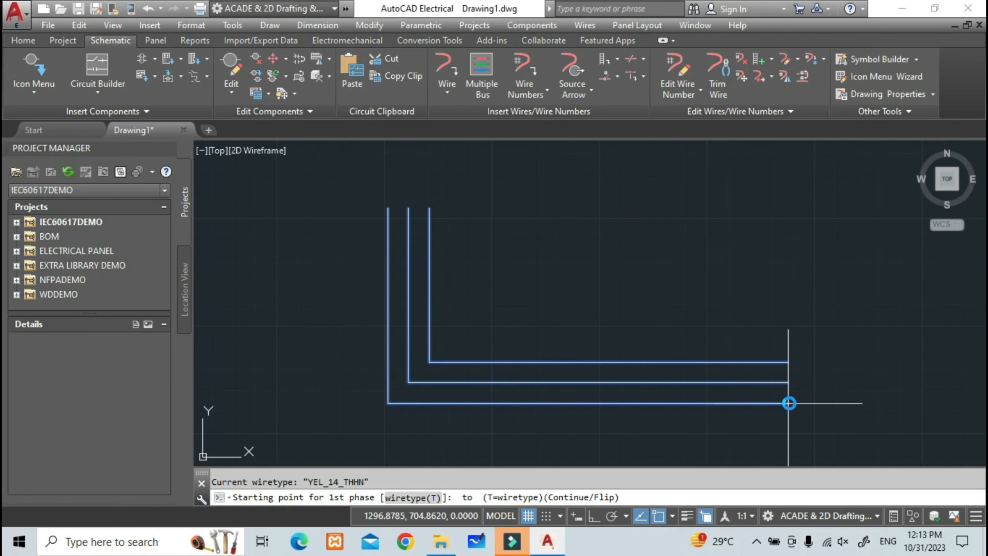
scroll(605, 349, "down", 2)
middle_click_drag(488, 436, 486, 388)
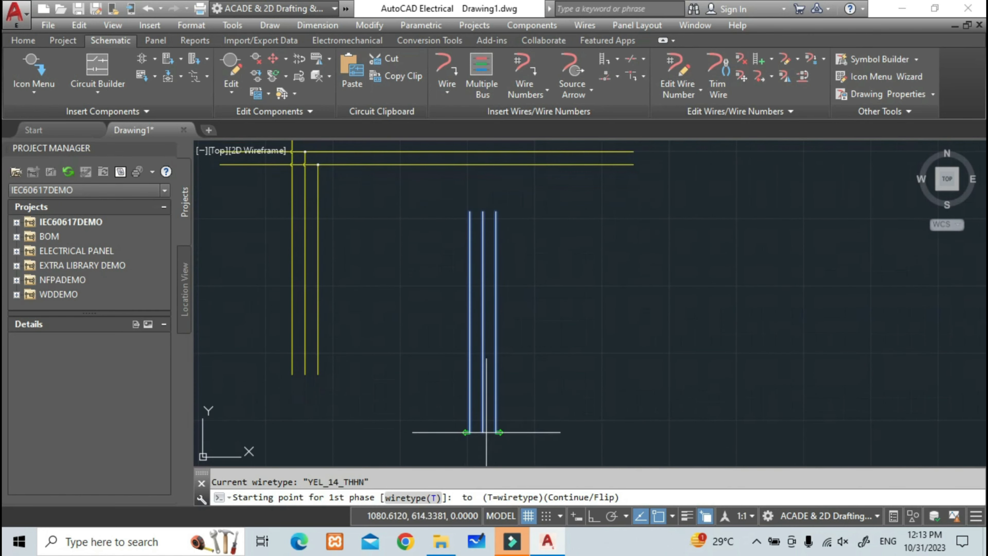
left_click(487, 432)
scroll(486, 296, "up", 3)
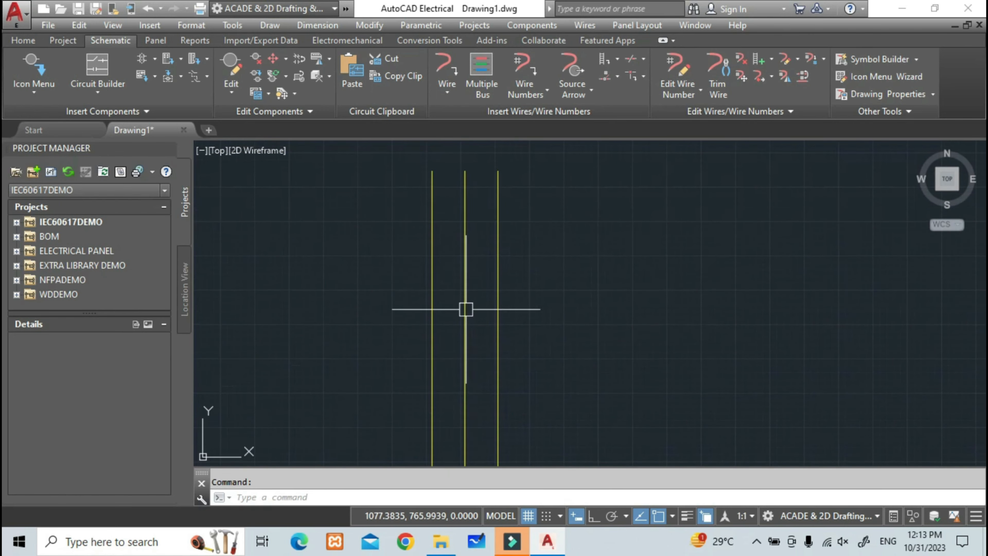
Step: Draw a horizontal three-wire branch to the right from the leftmost wire of the new vertical bus, using the Another Bus option
left_click(481, 89)
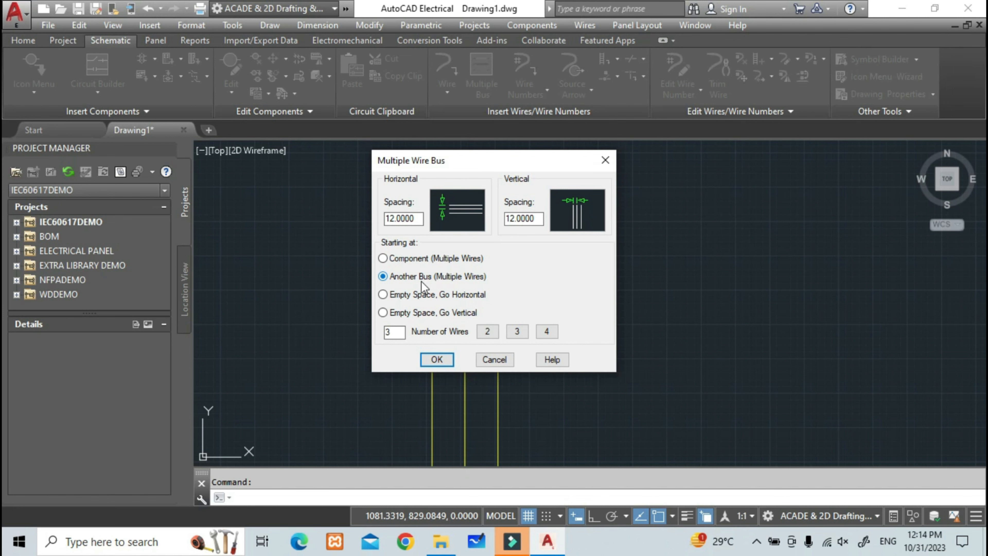
left_click(437, 359)
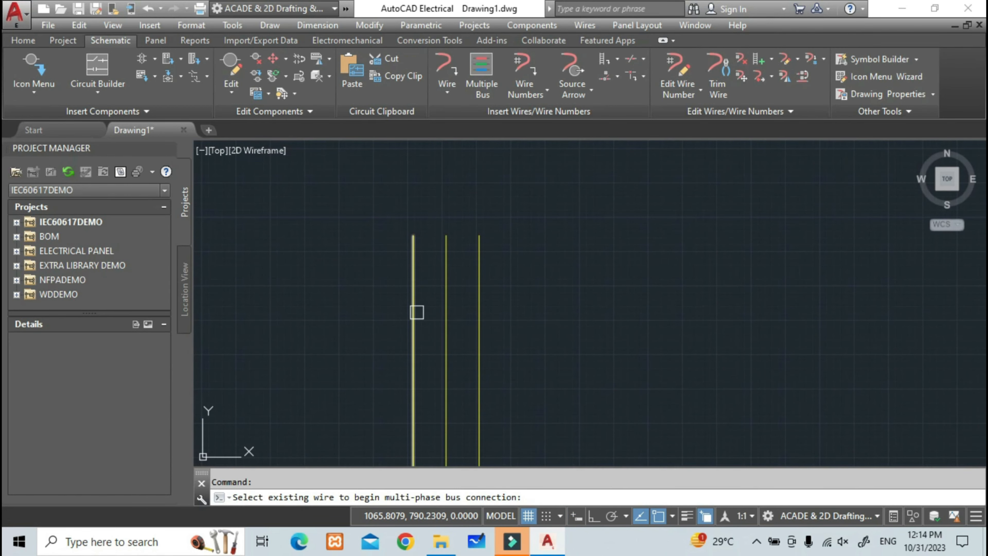
left_click(417, 312)
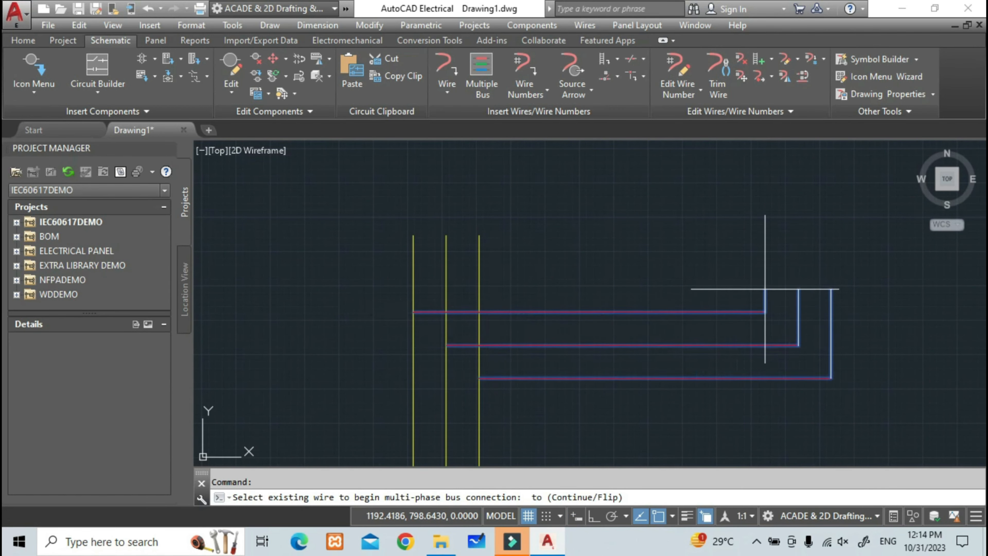
middle_click_drag(737, 329, 687, 307)
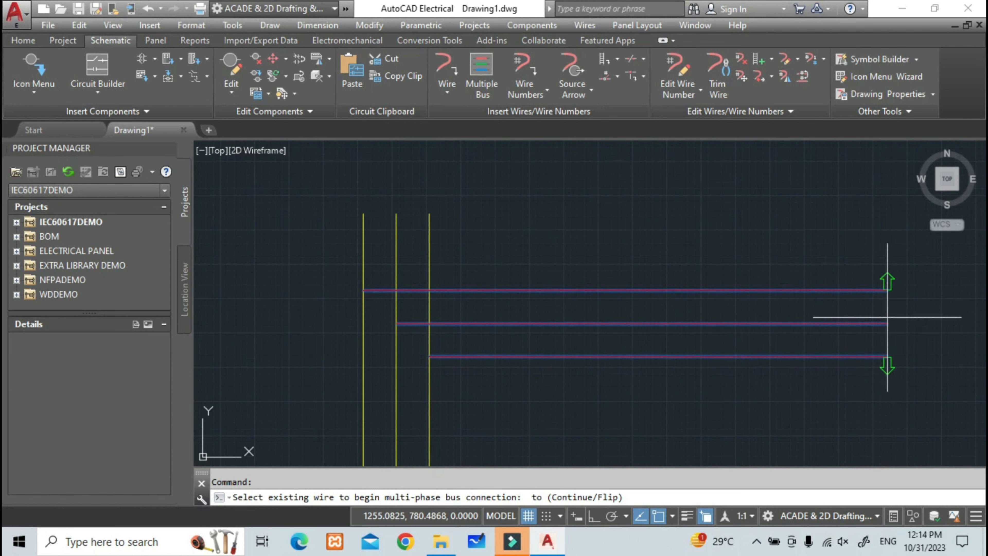
left_click(890, 326)
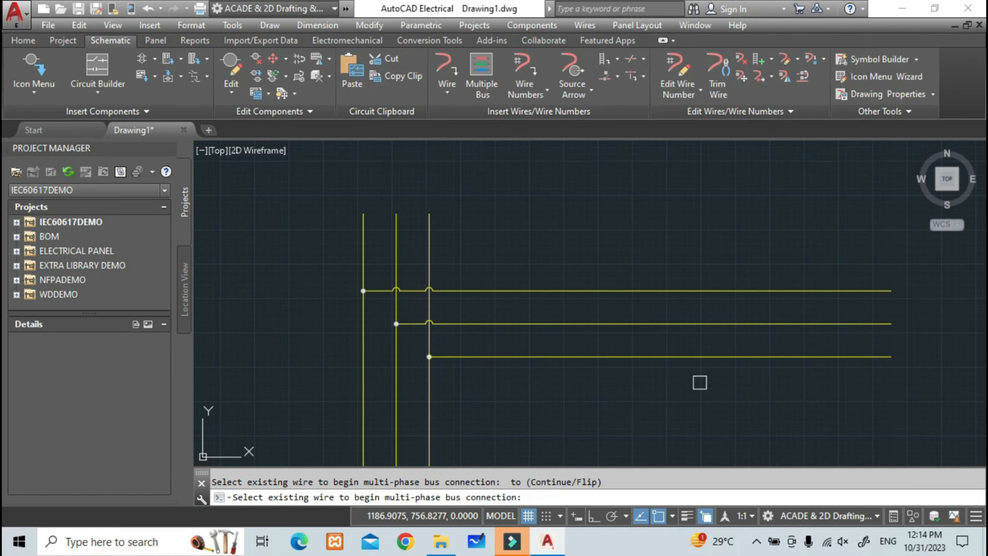
middle_click_drag(609, 402, 852, 195)
middle_click_drag(619, 304, 593, 412)
left_click(583, 356)
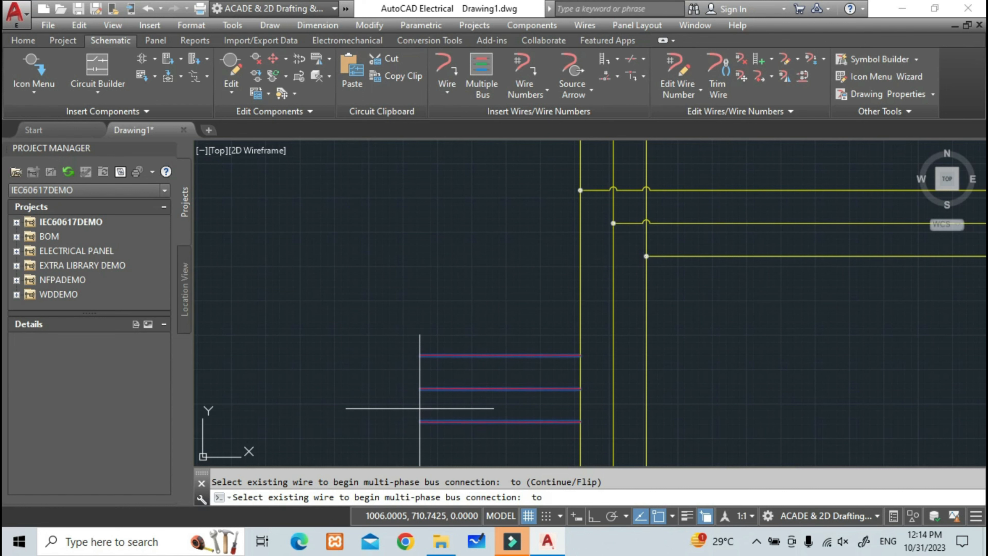
key("Escape")
Step: Draw a three-wire branch to the left from the rightmost wire of the vertical bus, below the right-hand branch
middle_click_drag(650, 341, 485, 364)
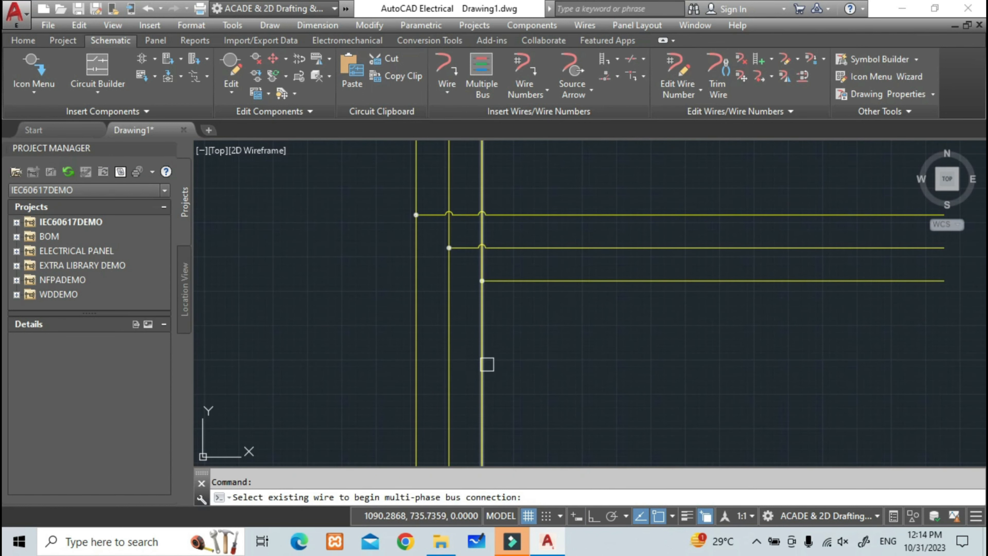
middle_click_drag(270, 375, 520, 342)
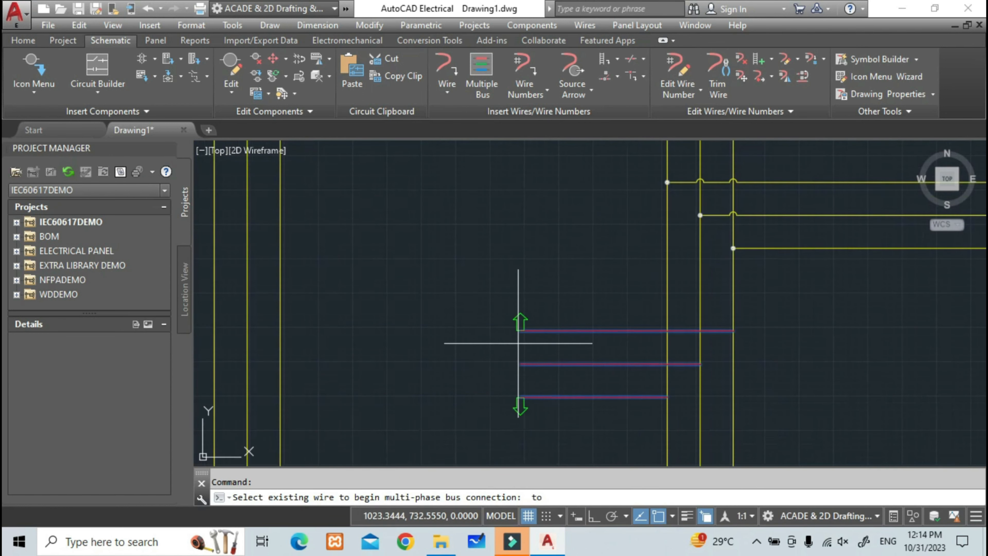
left_click(469, 357)
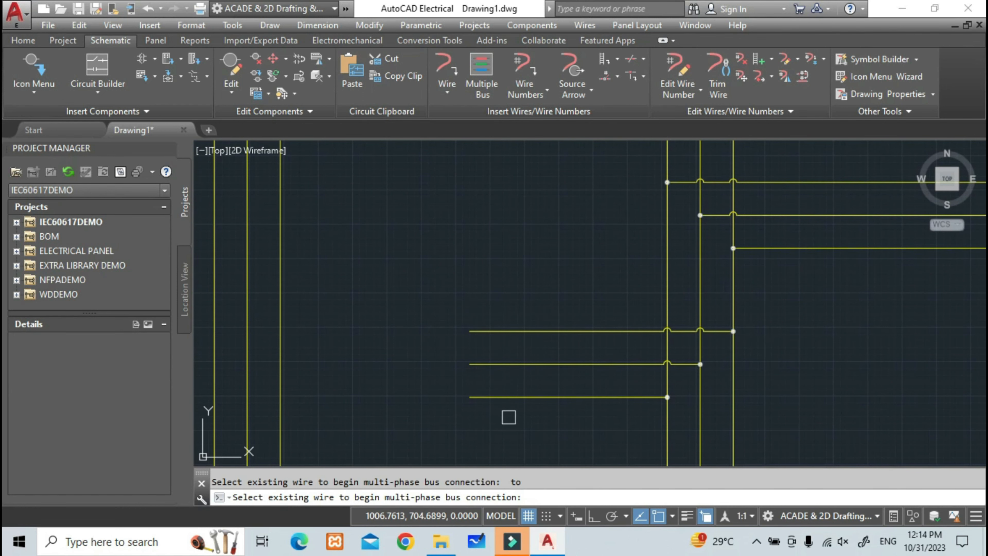
key("Escape")
Step: Examine the connection dots and wire-crossing loops where the branches meet the buses
scroll(672, 344, "up", 6)
middle_click_drag(673, 344, 489, 378)
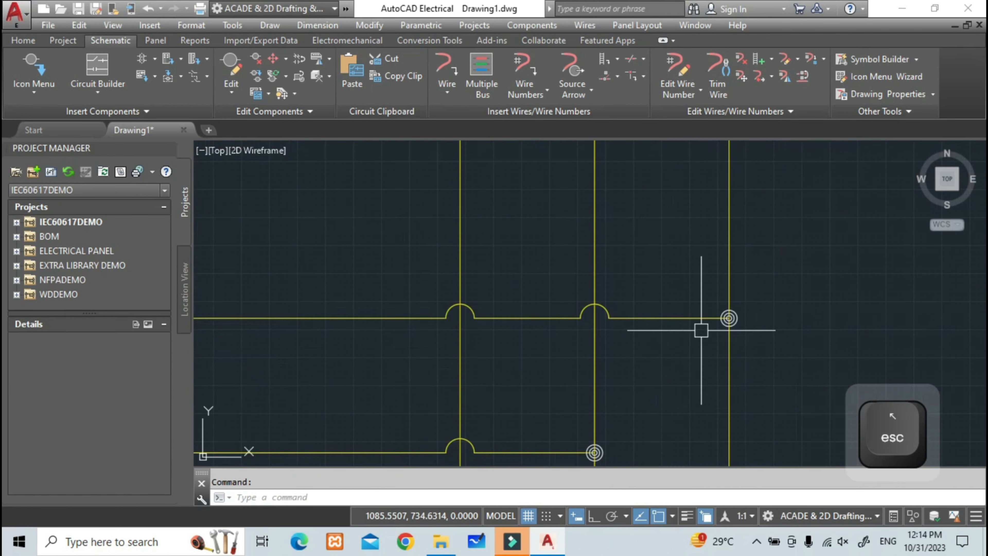
scroll(731, 322, "up", 5)
scroll(527, 331, "down", 2)
middle_click_drag(436, 344, 755, 346)
scroll(402, 346, "down", 2)
scroll(352, 326, "up", 3)
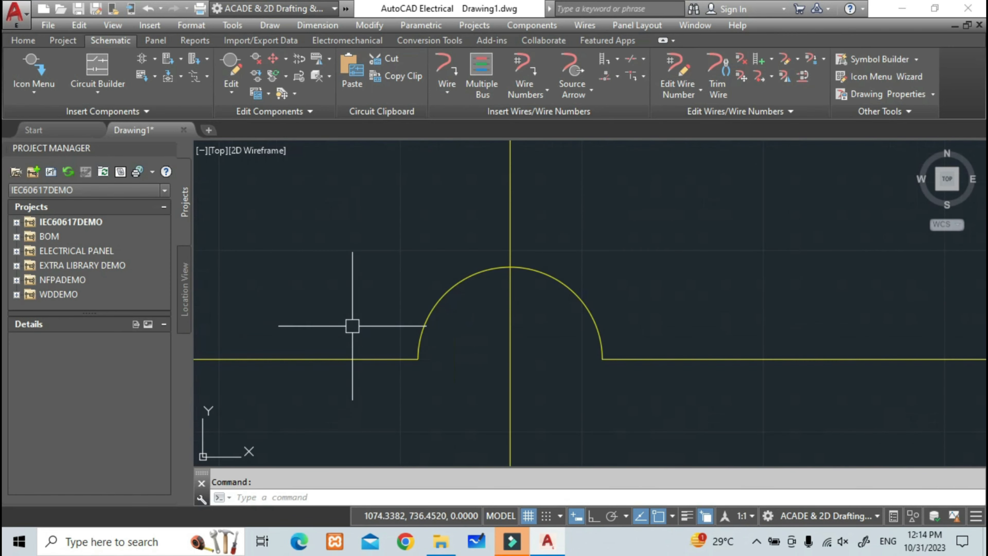
scroll(383, 308, "down", 3)
key("Escape")
scroll(412, 227, "down", 3)
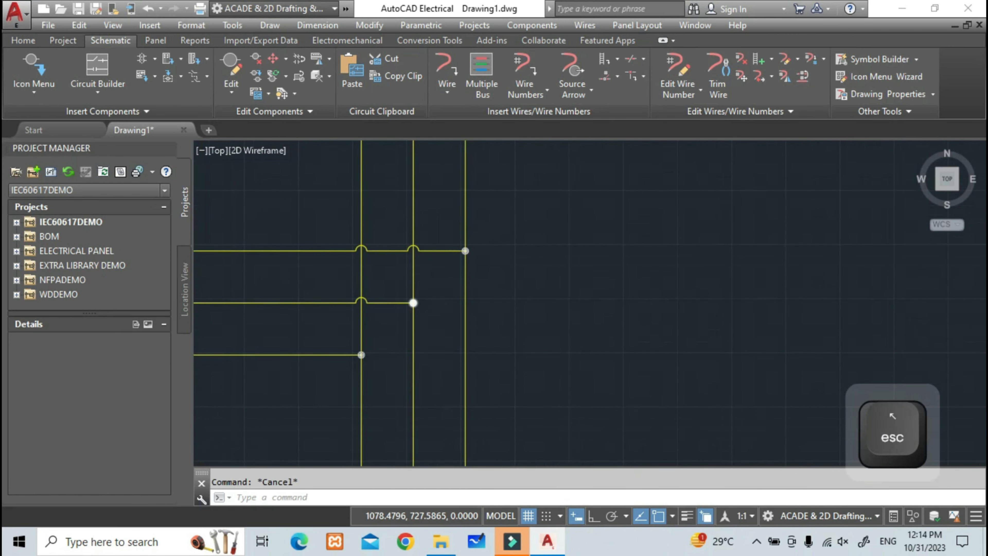
scroll(422, 288, "down", 3)
middle_click_drag(346, 228, 417, 247)
middle_click_drag(390, 210, 507, 274)
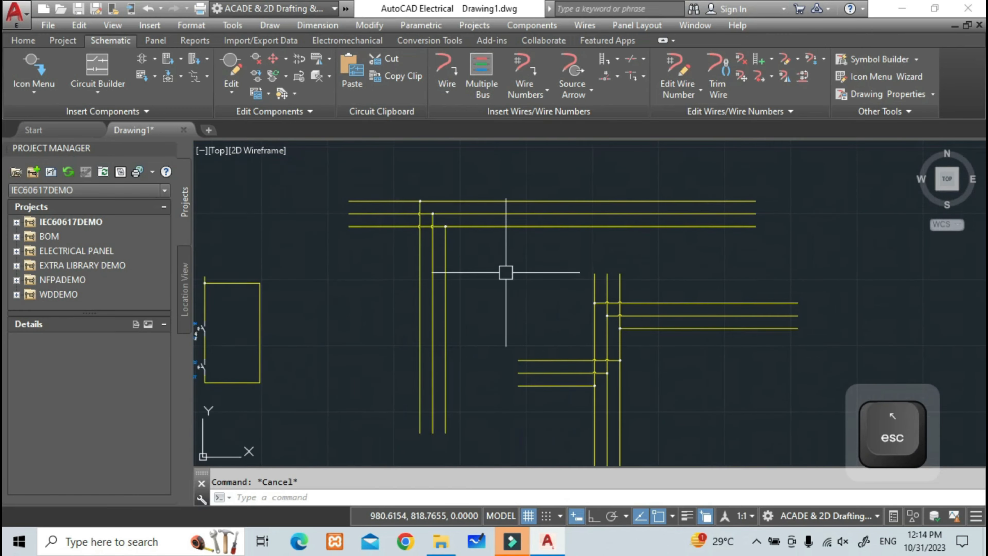
scroll(433, 241, "up", 3)
scroll(481, 243, "up", 2)
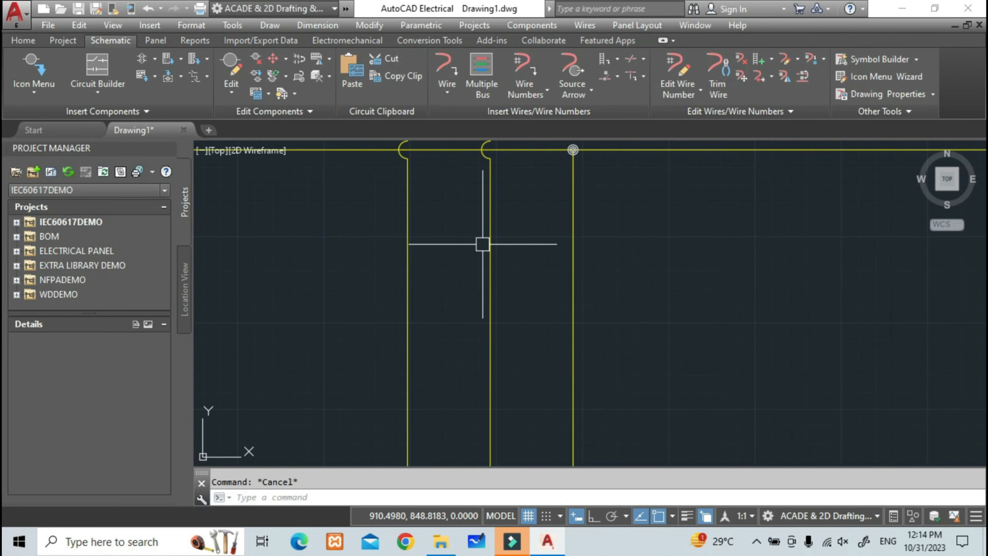
Step: Insert a three-pole Thermal Circuit Breaker on the leftmost wire of the first vertical bus, building the poles to the right
scroll(482, 244, "down", 2)
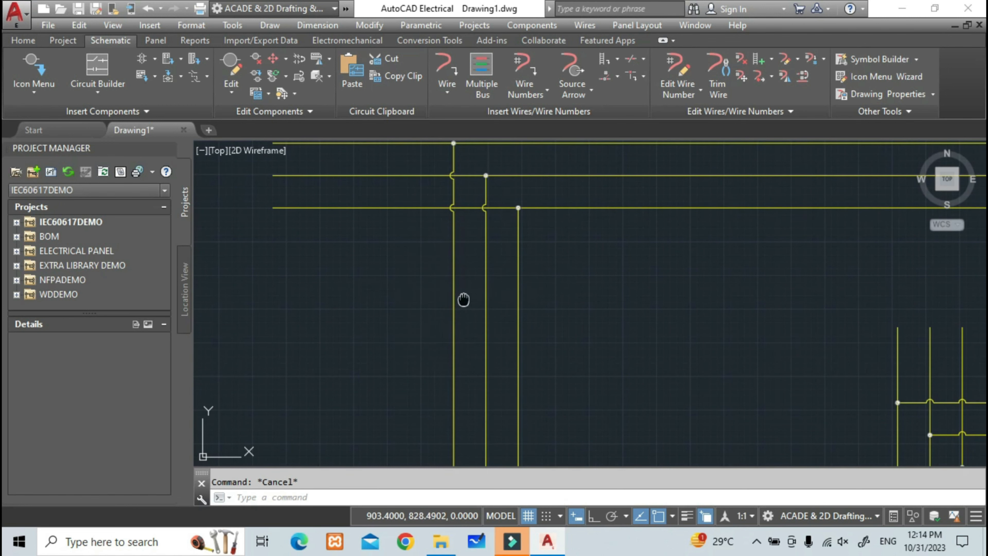
middle_click_drag(463, 298, 399, 281)
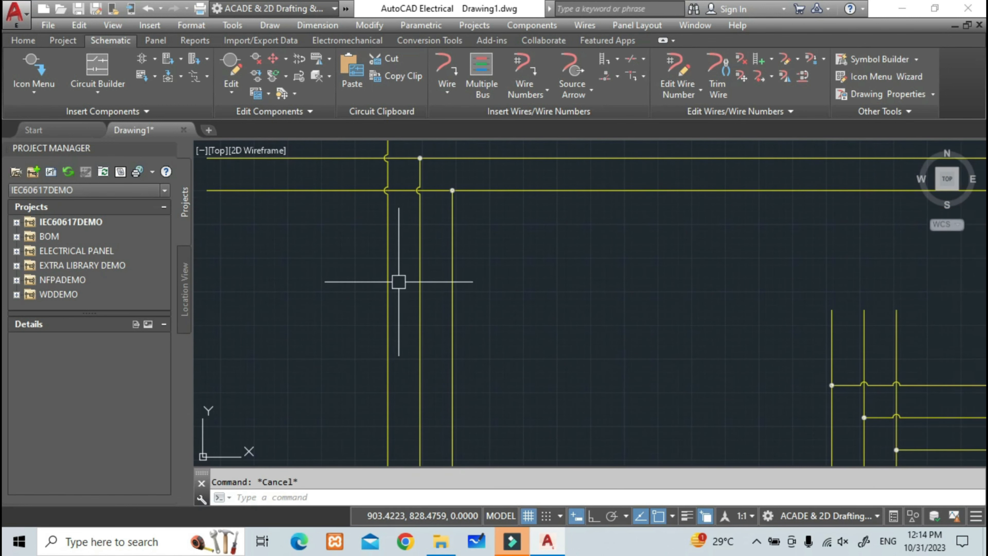
left_click(23, 73)
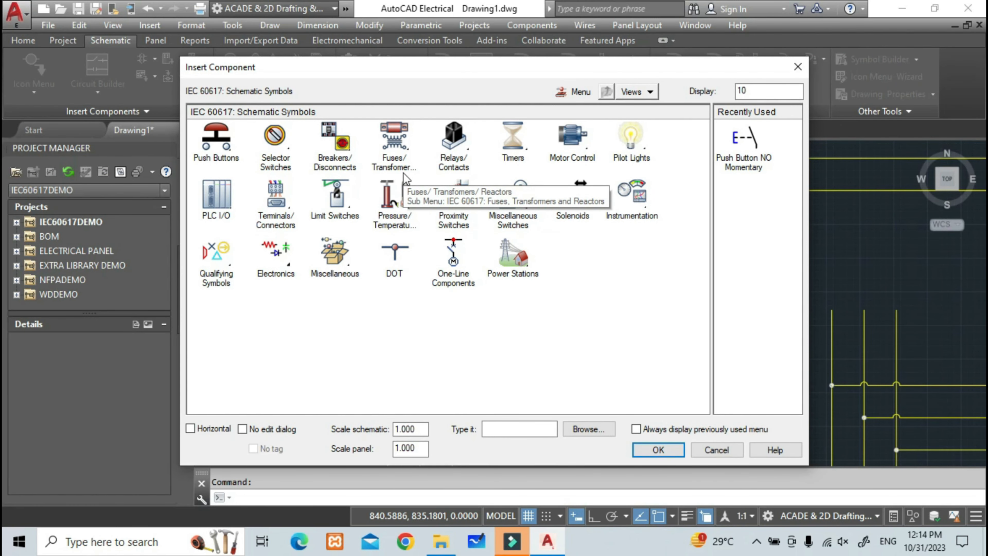
left_click(328, 155)
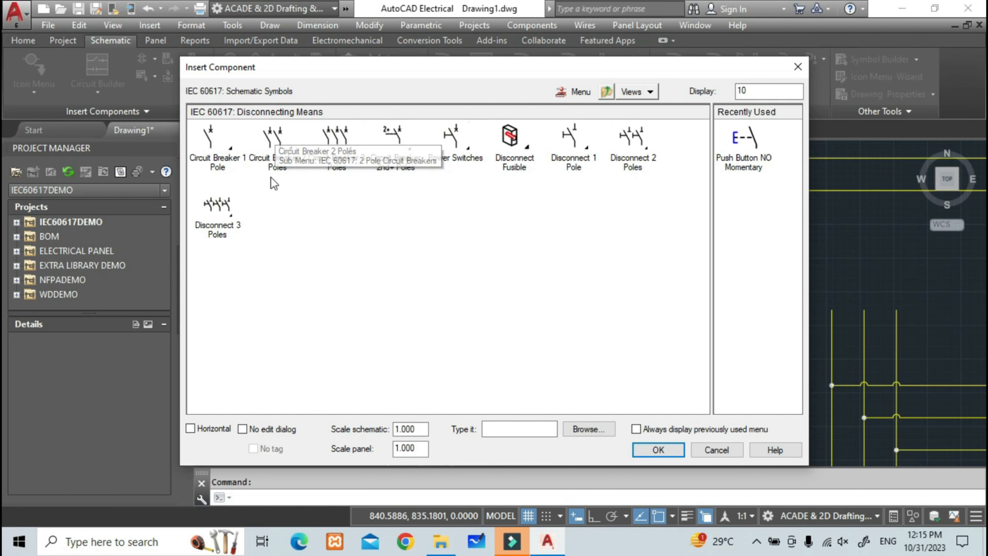
left_click(332, 137)
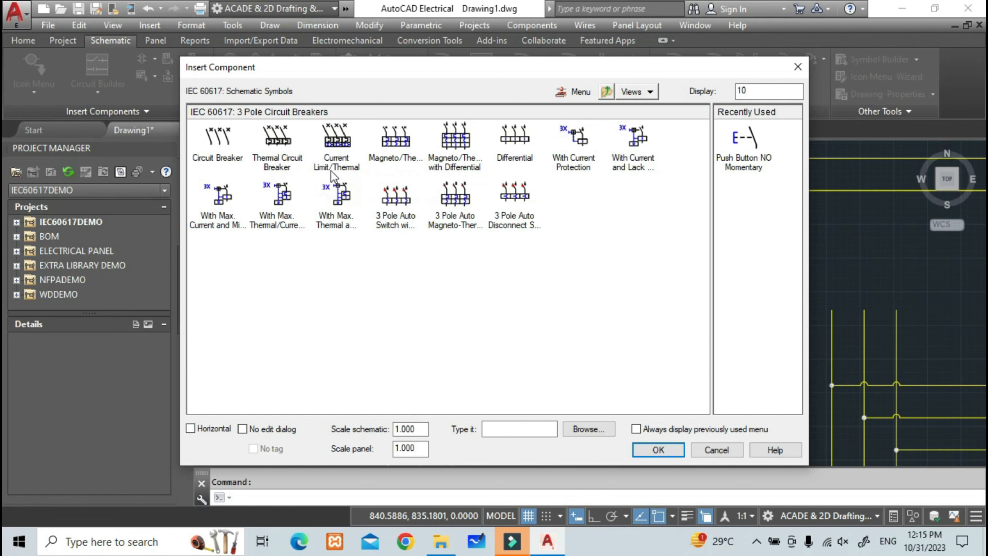
left_click(281, 141)
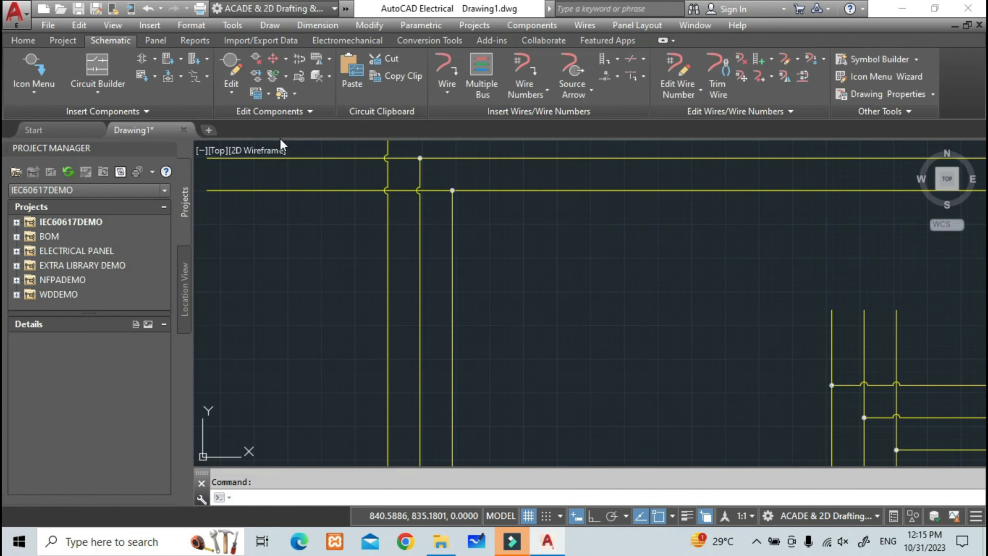
scroll(375, 314, "up", 2)
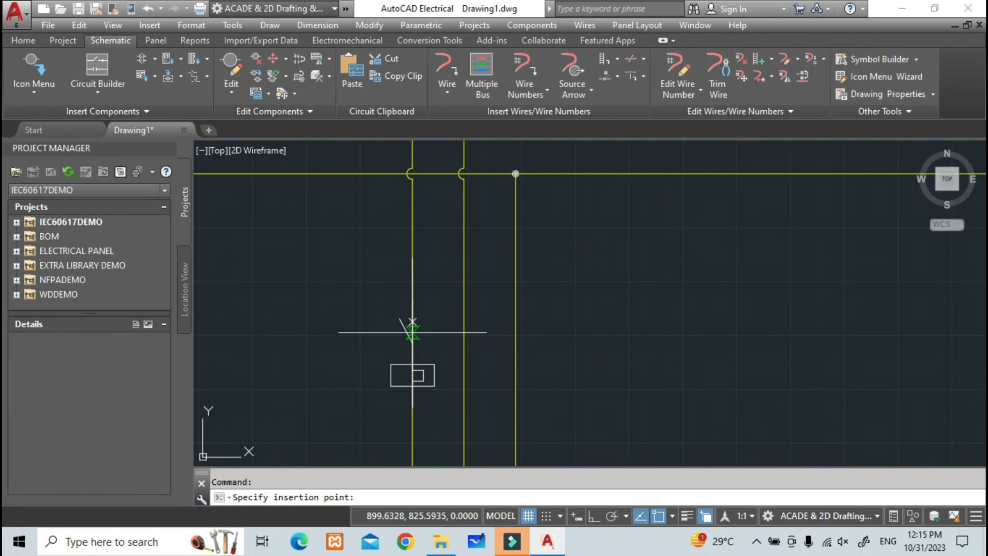
left_click(413, 338)
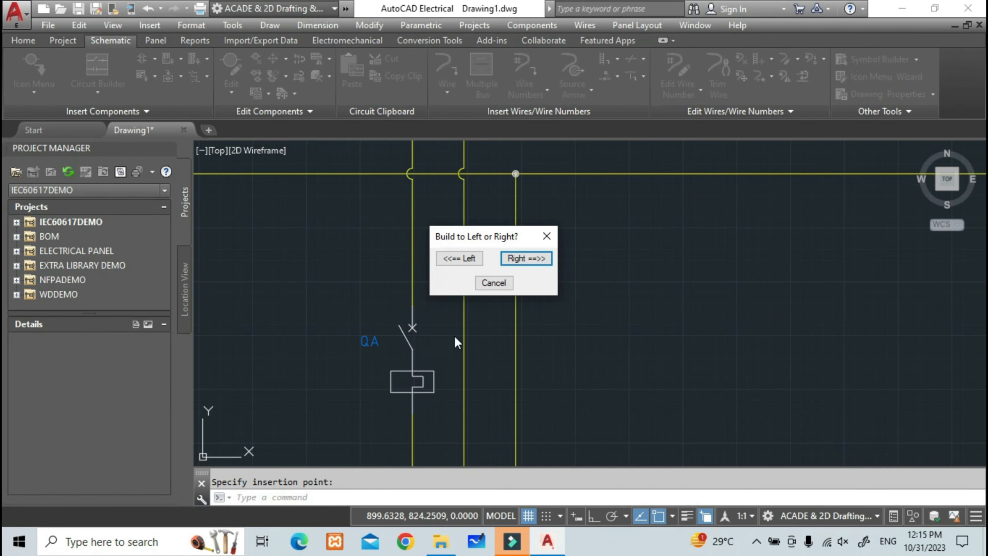
left_click(512, 260)
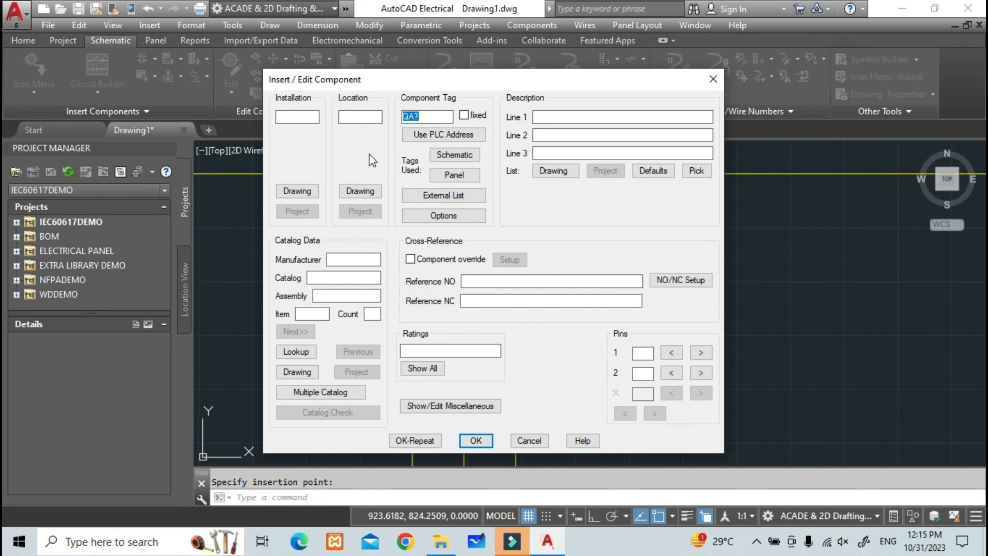
Step: Set the breaker's component tag to MCB, description lines 1 and 2 to 16 A and 1000 A, and pin 1 to L1
type("MCB")
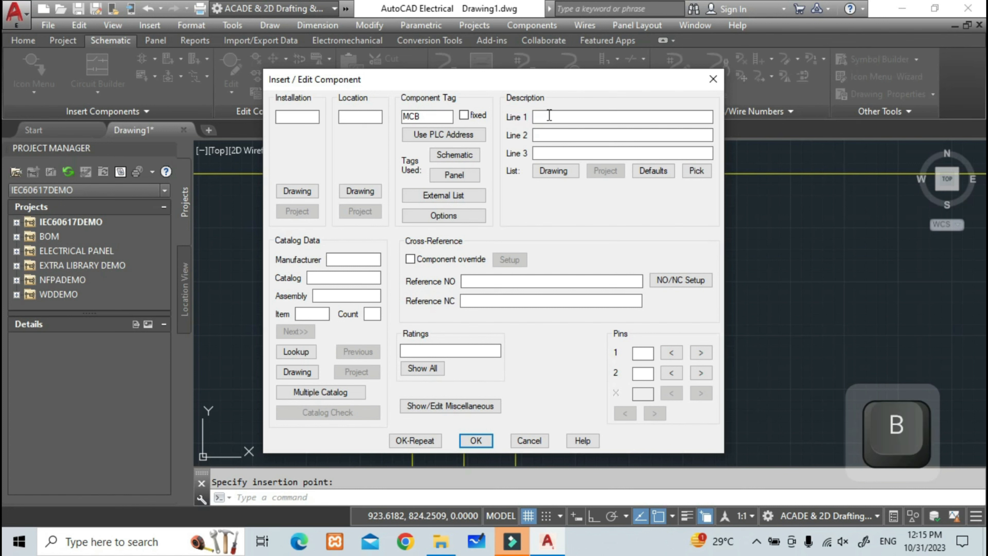
type("16 ")
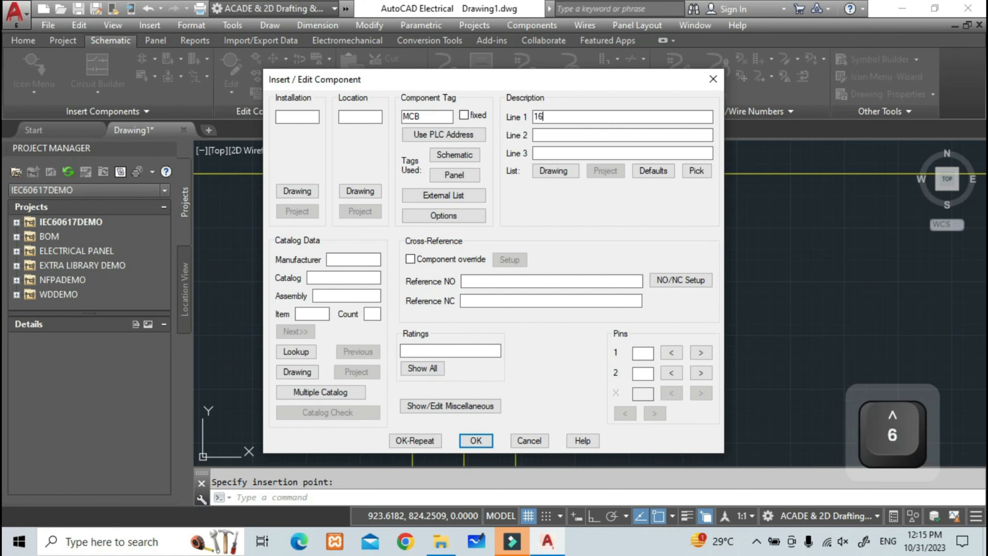
type("A")
left_click(549, 135)
type("1000 ")
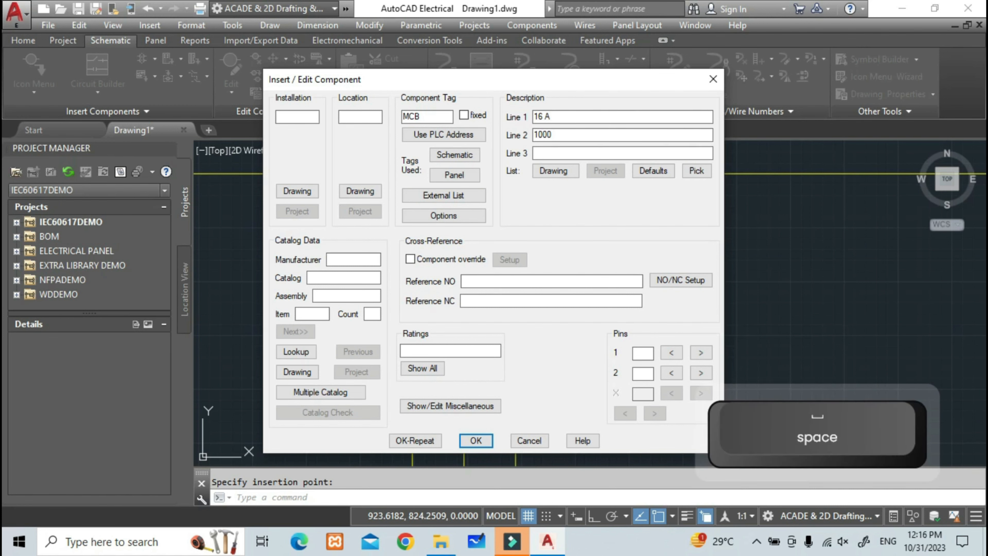
type("A")
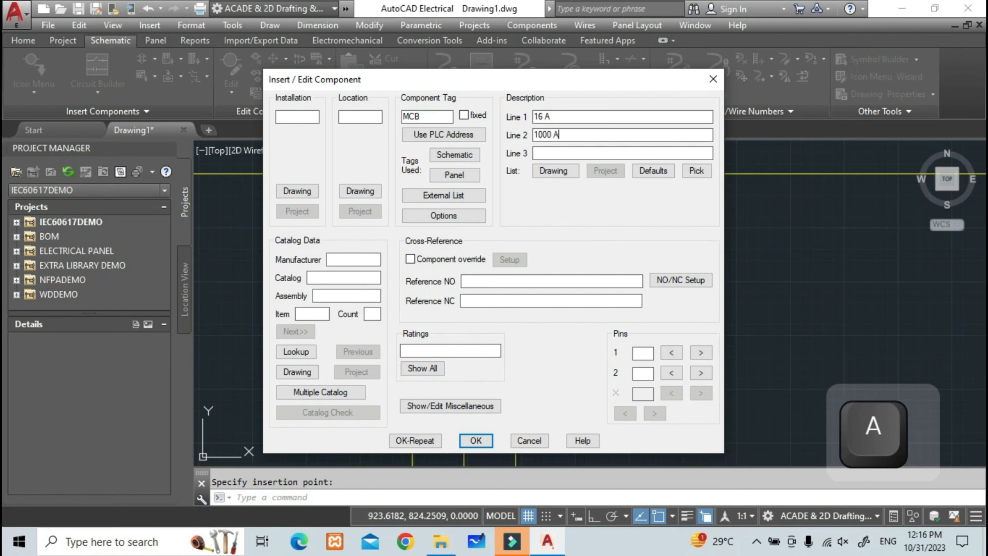
left_click(643, 354)
type("L1")
left_click(475, 441)
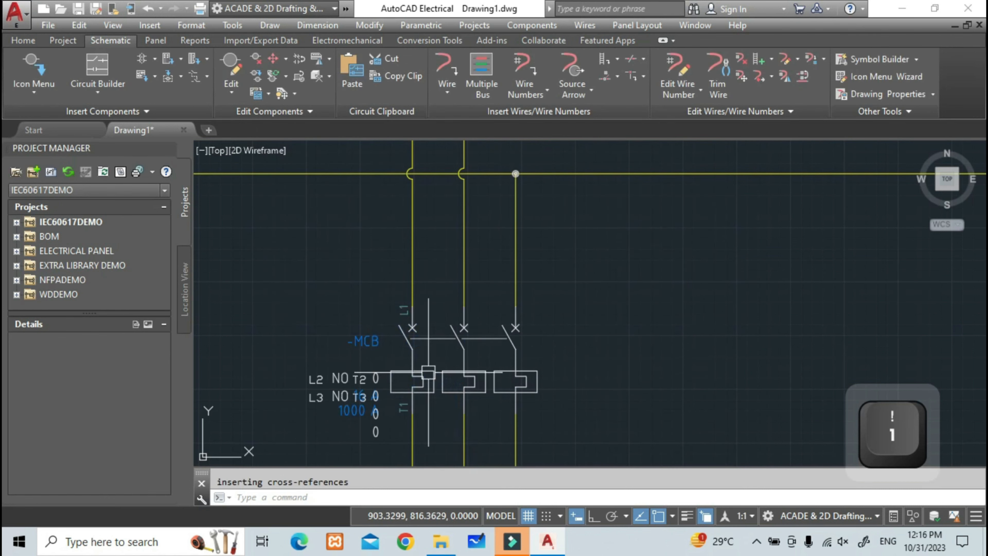
Step: Delete the contact cross-reference text that overlaps the breaker's description
scroll(419, 369, "up", 4)
mouse_move(419, 369)
middle_mouse_down()
mouse_move(501, 318)
mouse_move(503, 296)
middle_mouse_up()
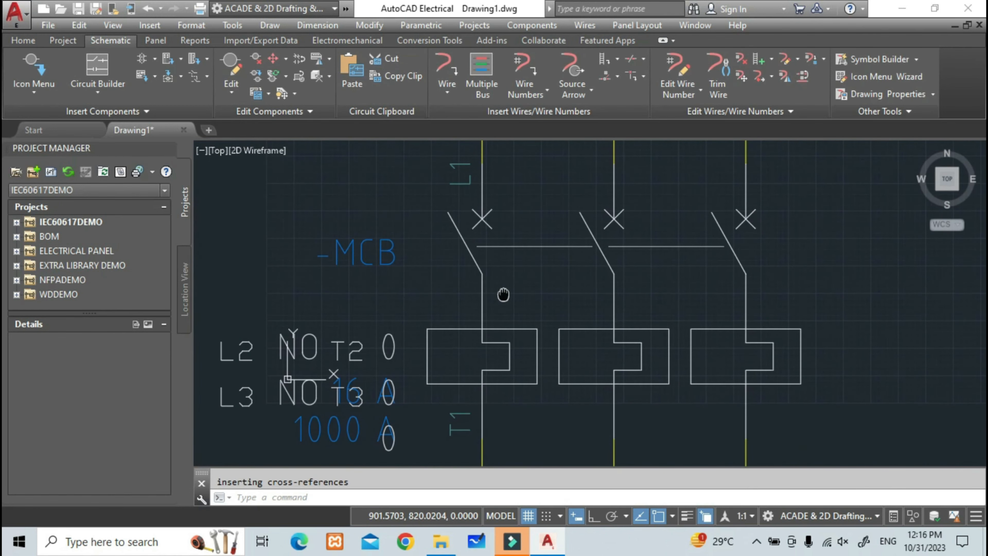
left_click(274, 375)
key("Delete")
scroll(283, 378, "down", 3)
scroll(388, 335, "up", 3)
middle_click_drag(393, 331, 389, 312)
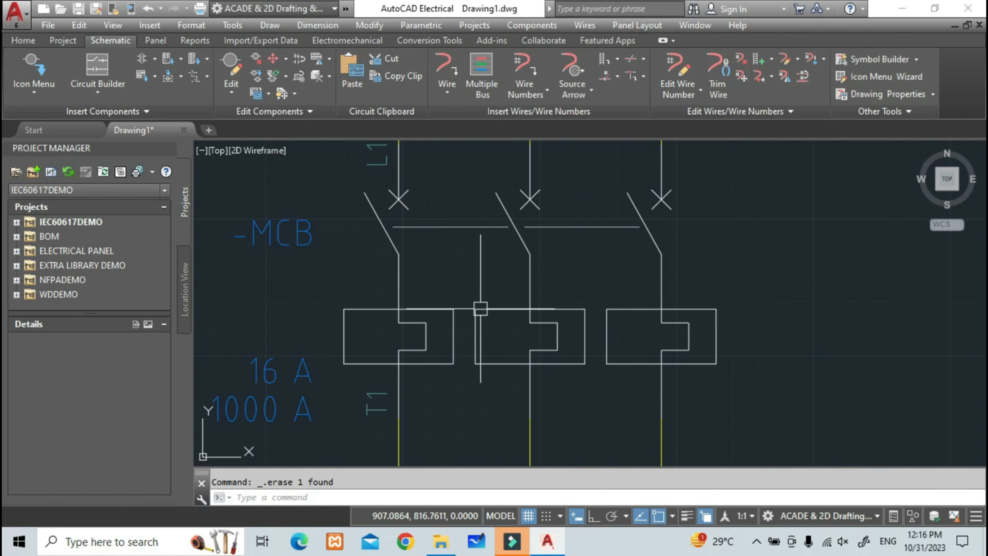
Step: Open the middle breaker pole's block attributes and set TERM01 to L2
middle_click_drag(484, 316, 470, 338)
left_click(471, 339)
double_click(471, 339)
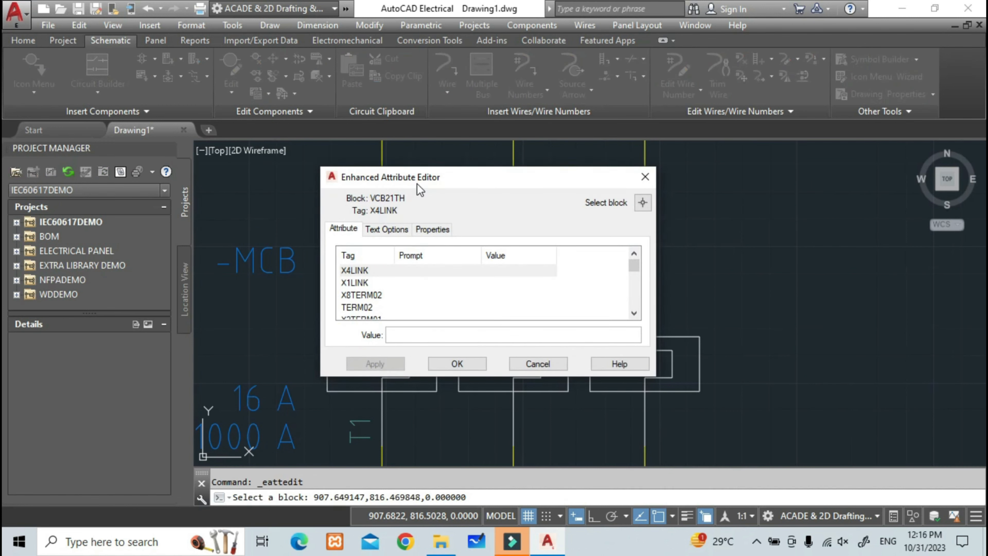
scroll(376, 290, "down", 4)
scroll(376, 291, "up", 4)
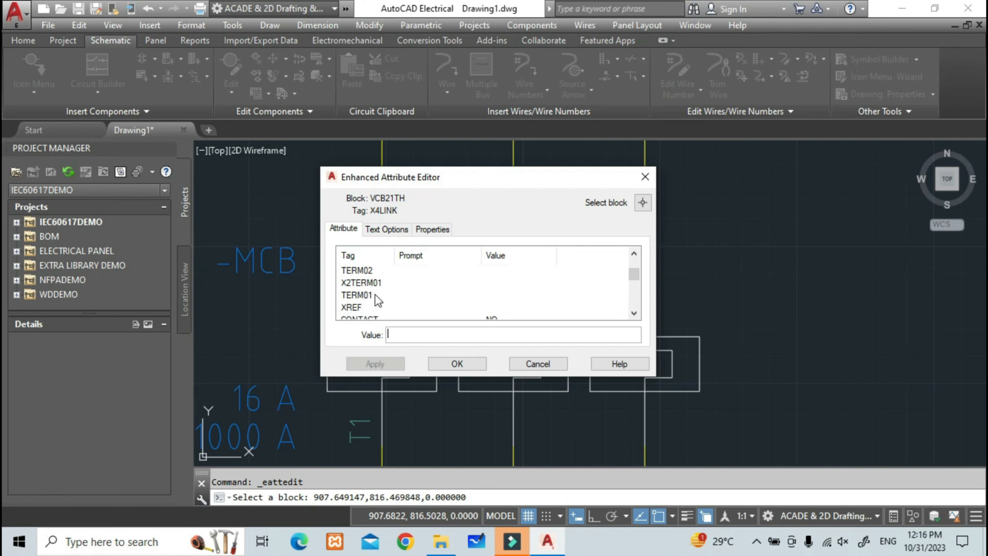
scroll(371, 295, "down", 4)
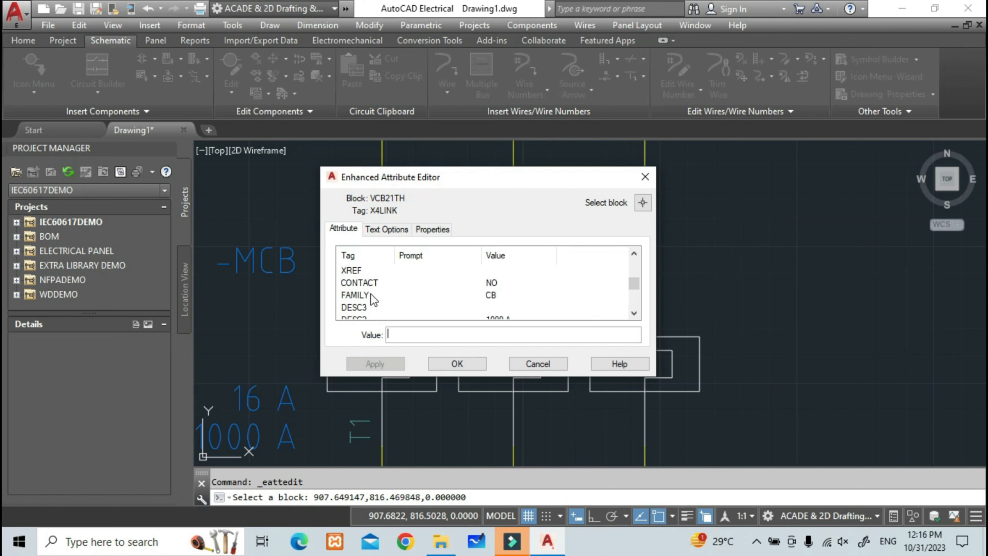
scroll(371, 295, "down", 3)
scroll(369, 295, "up", 7)
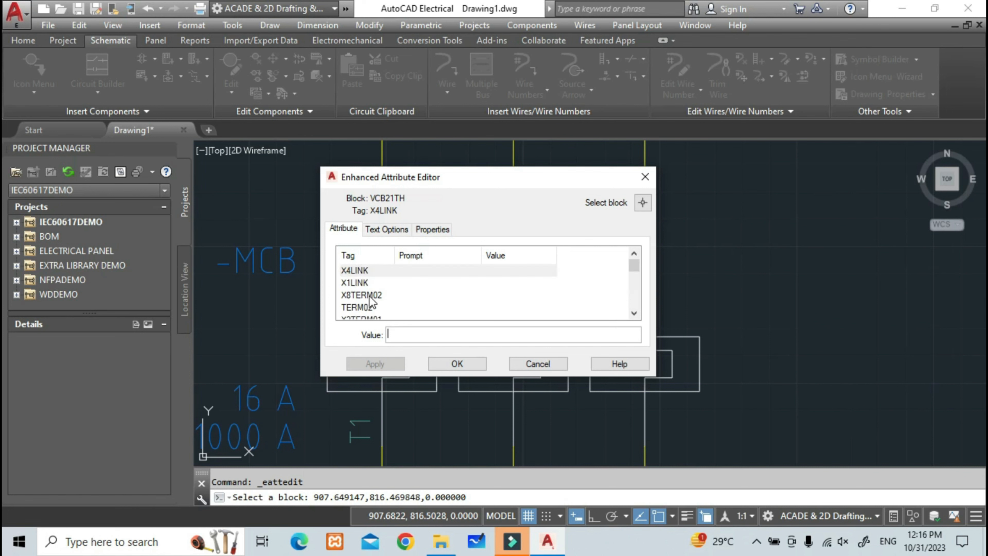
left_click(368, 307)
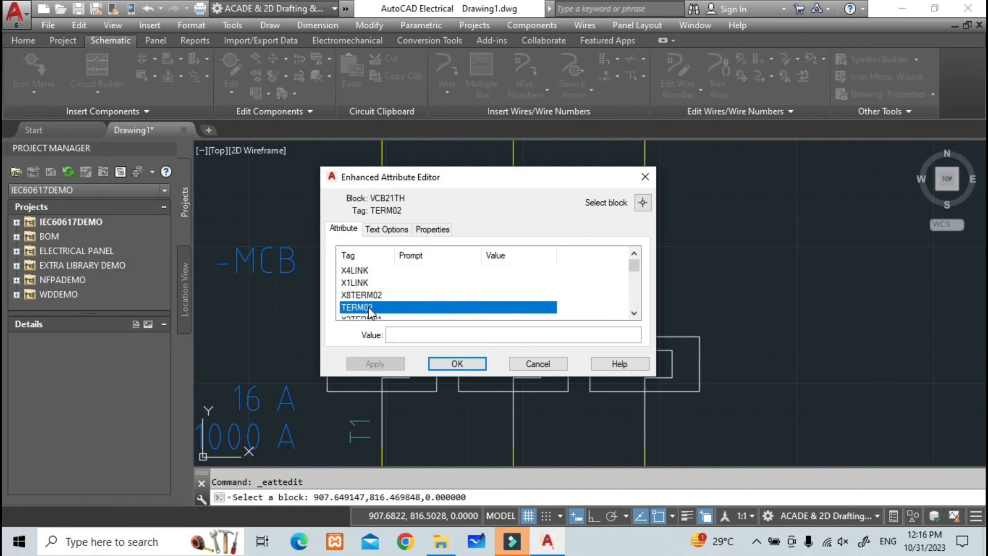
scroll(368, 307, "down", 1)
left_click(360, 295)
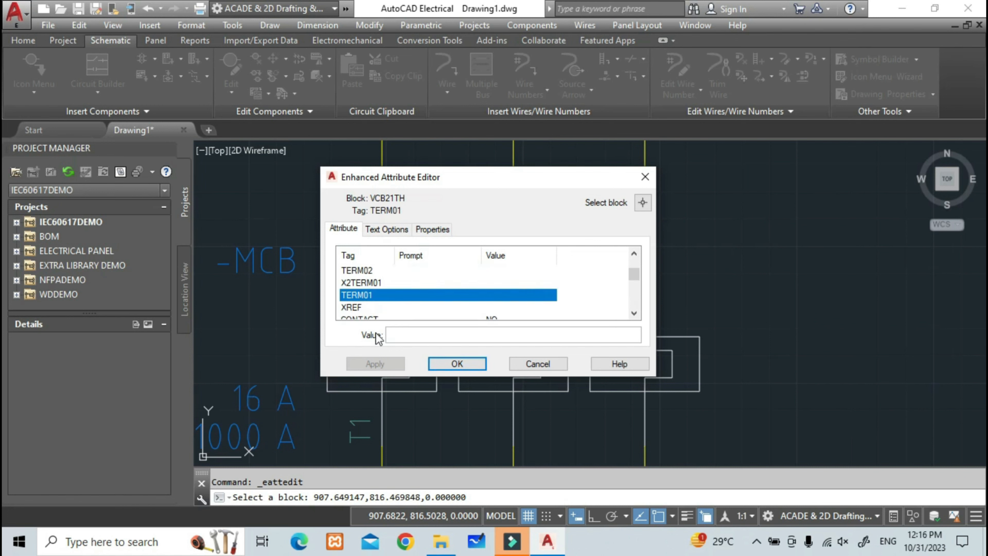
left_click(396, 335)
type("L2")
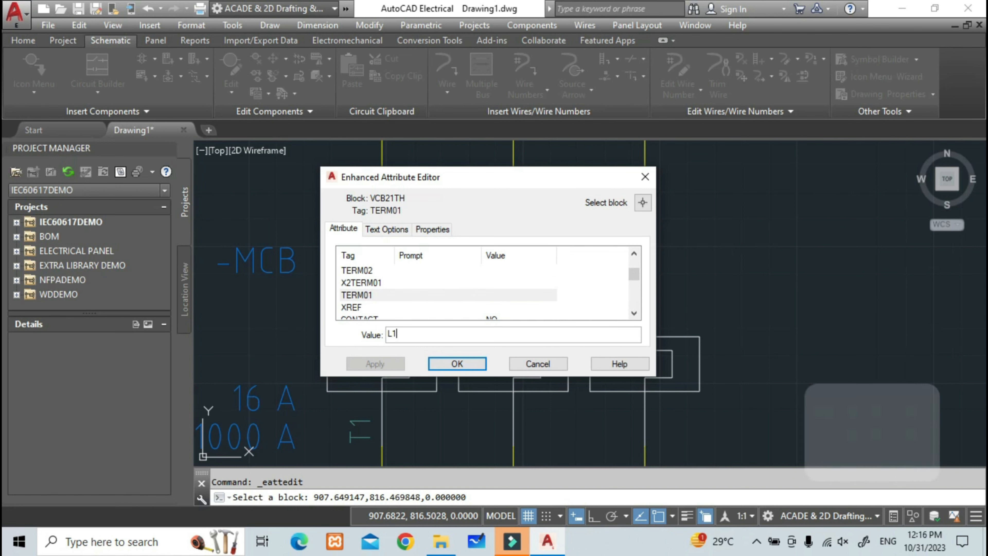
Step: Set the middle pole's TERM02 attribute to T2 and apply the attribute edits
scroll(366, 302, "down", 1)
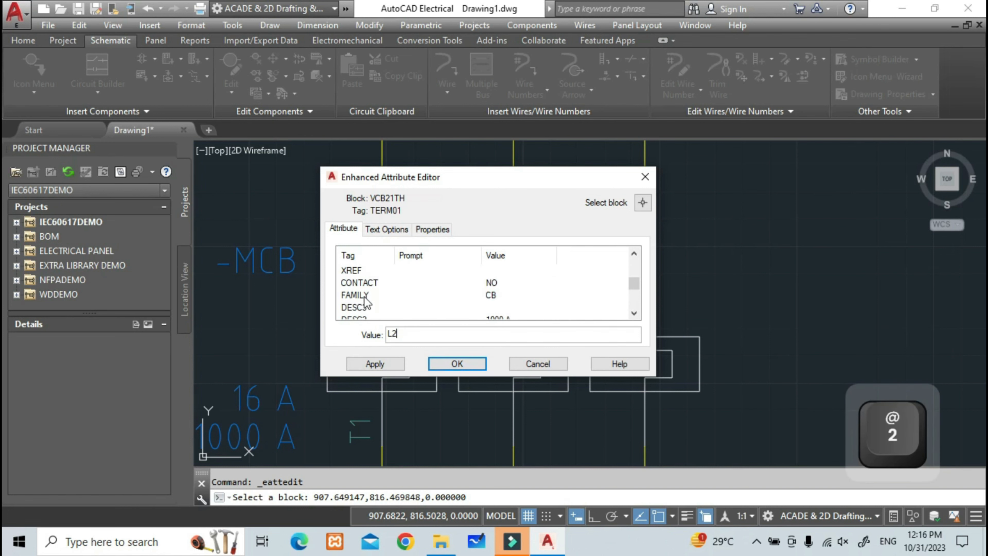
scroll(366, 301, "up", 1)
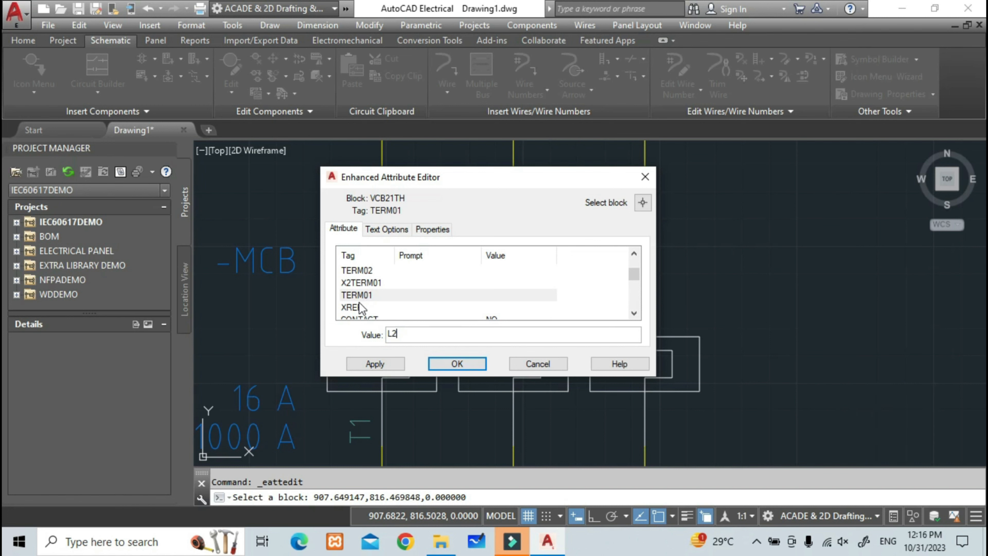
scroll(360, 301, "up", 1)
scroll(367, 298, "down", 2)
scroll(368, 292, "up", 1)
left_click(369, 271)
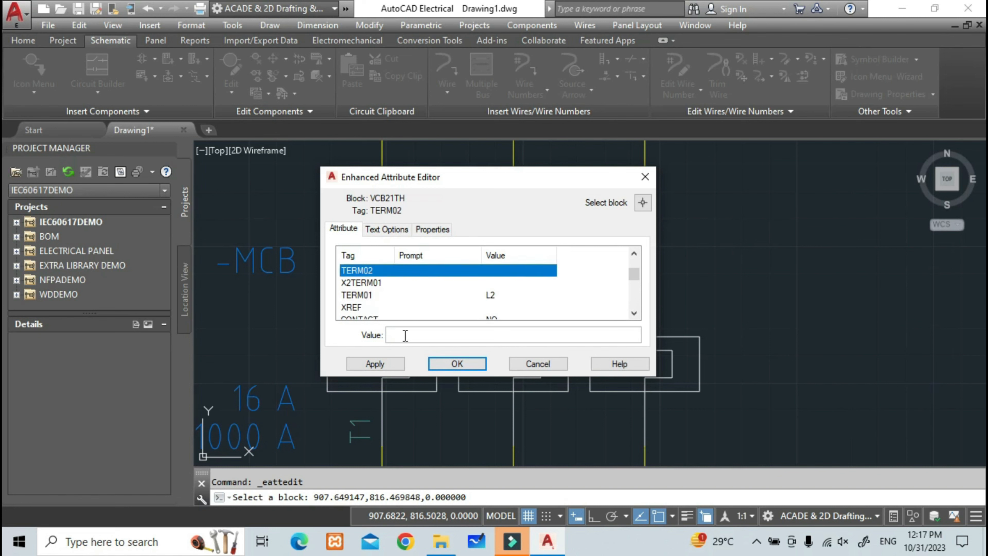
left_click(405, 334)
type("T2")
left_click(457, 364)
Step: Examine the link lines joining the three breaker poles and the breaker's placement in the bus wiring
scroll(467, 347, "down", 1)
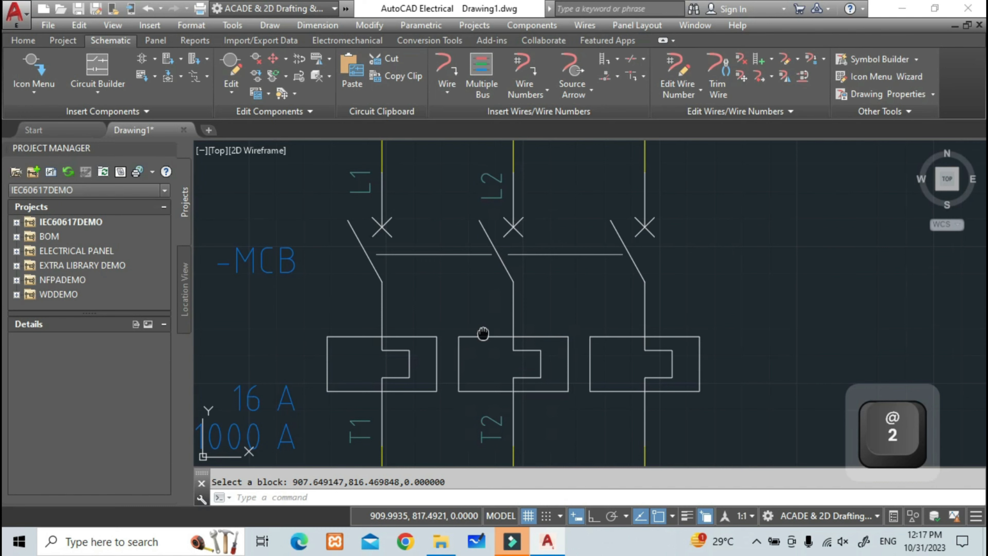
scroll(463, 332, "up", 2)
scroll(450, 341, "down", 5)
scroll(471, 337, "up", 4)
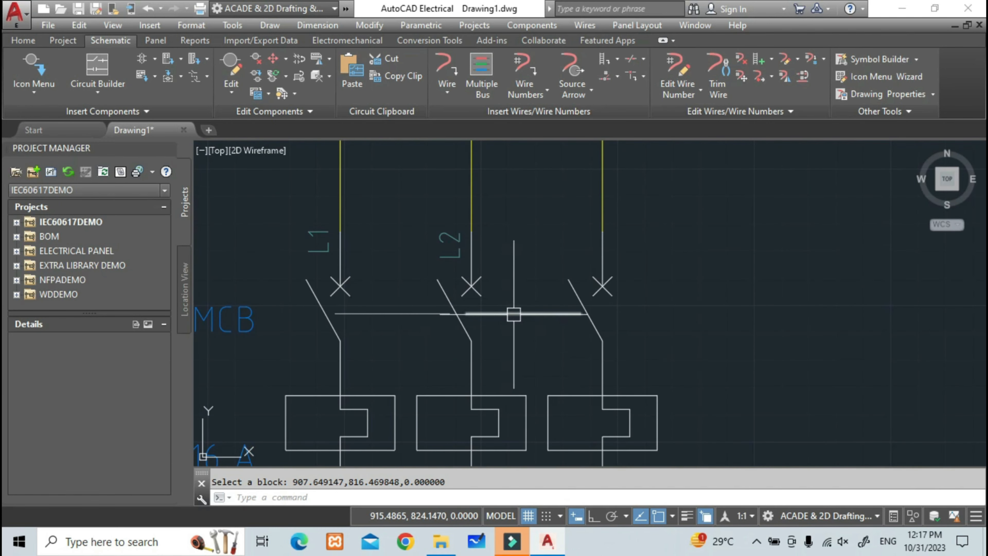
key("Escape")
left_click(494, 314)
left_click(404, 314)
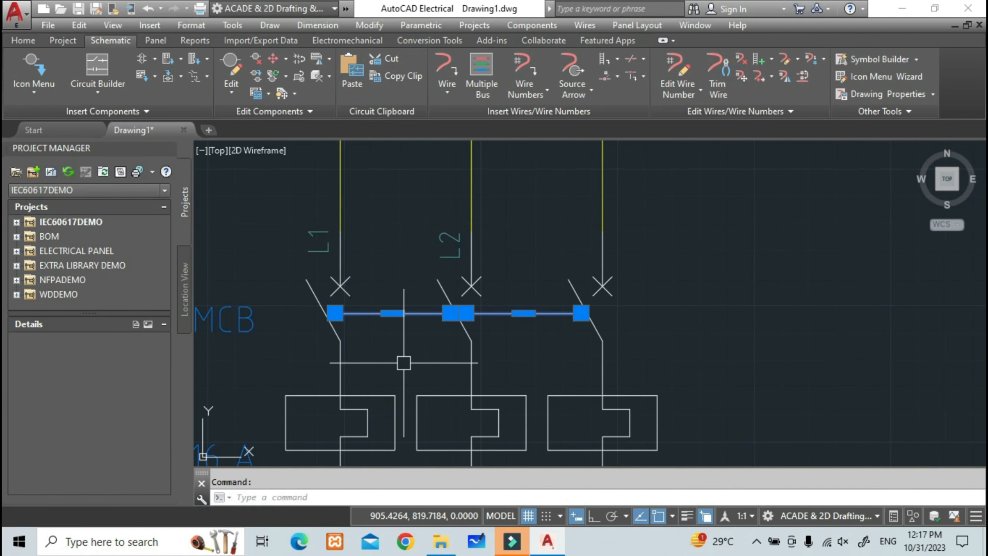
key("Escape")
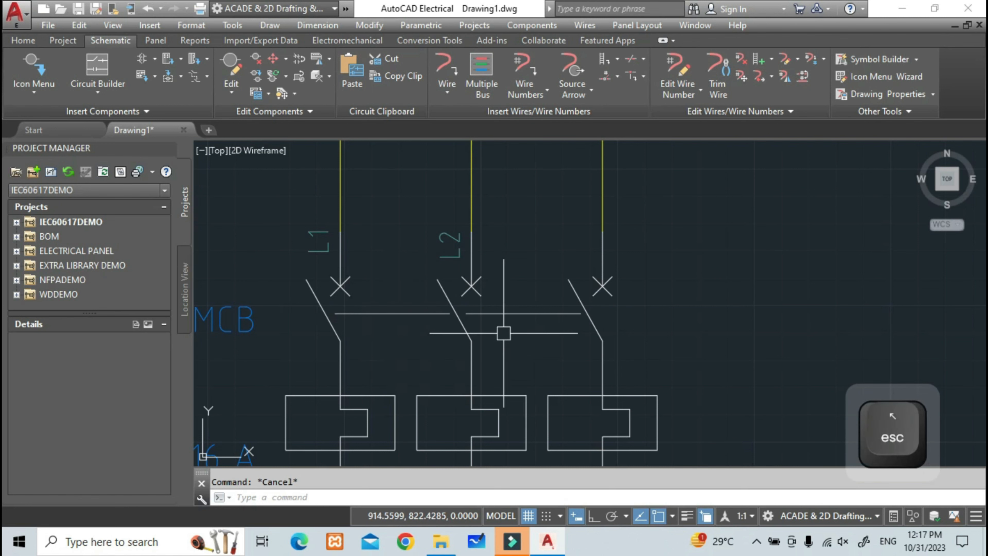
scroll(494, 305, "down", 5)
scroll(512, 309, "up", 1)
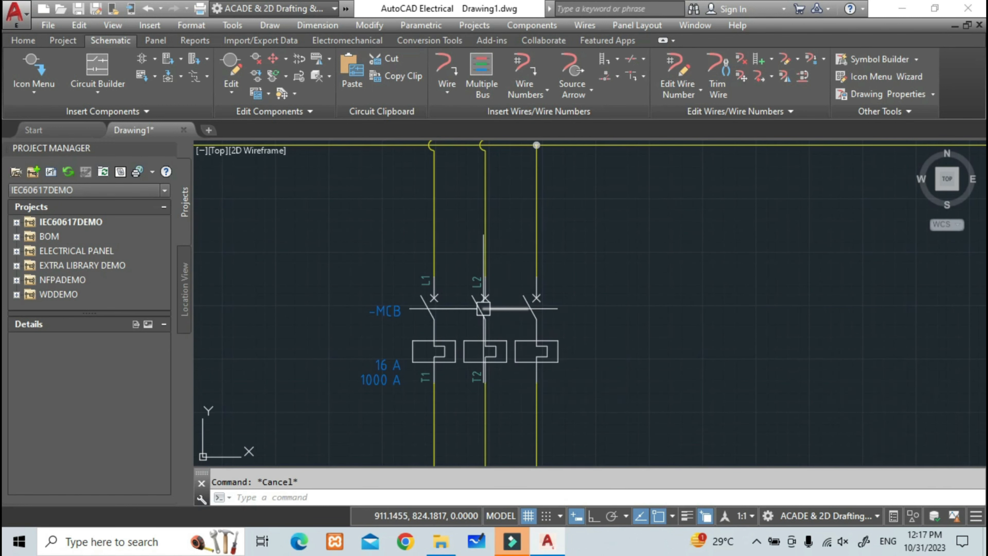
scroll(450, 310, "down", 4)
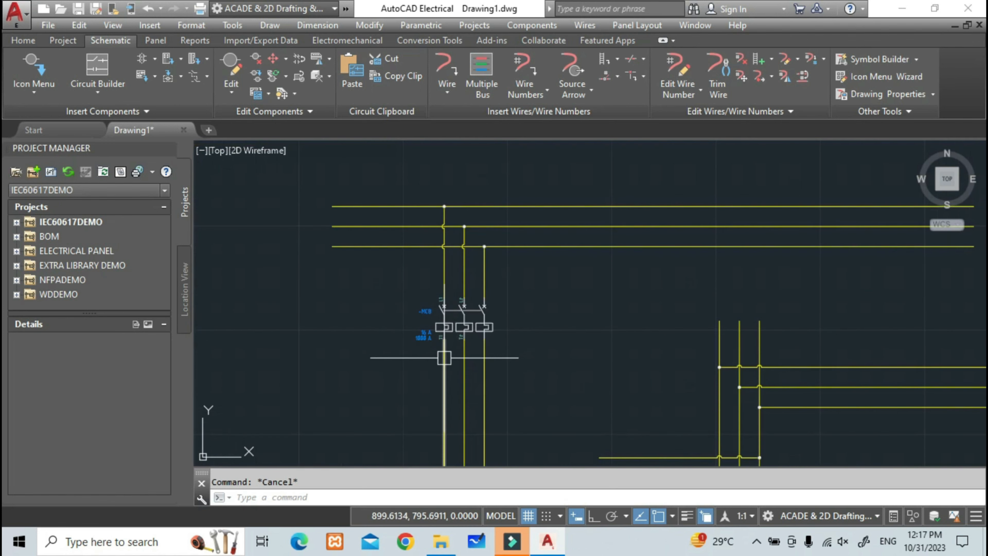
scroll(444, 357, "up", 4)
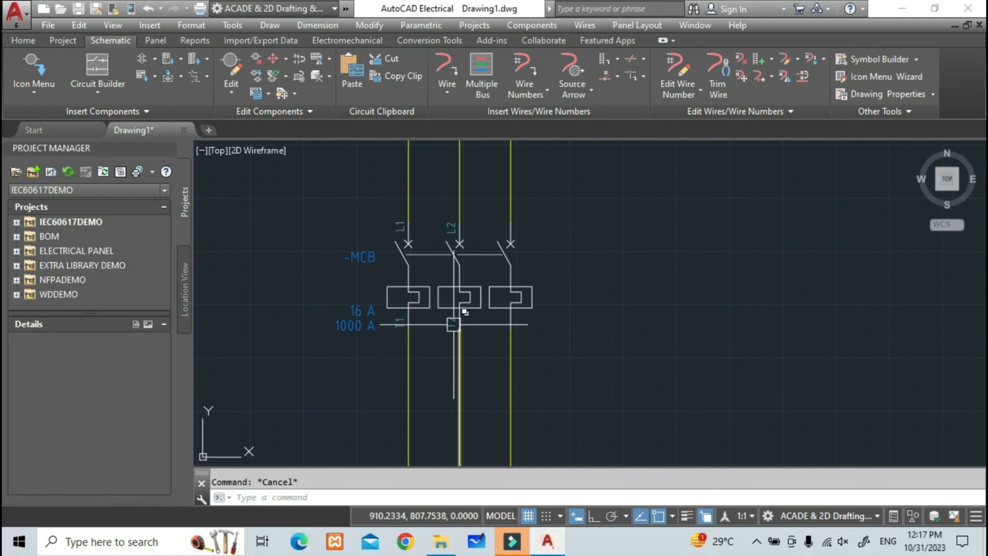
Step: Insert a one-pole thermal circuit breaker on the left bus wire below the existing breaker, tagged MCB with pins L1 and T1
middle_click_drag(446, 351, 449, 278)
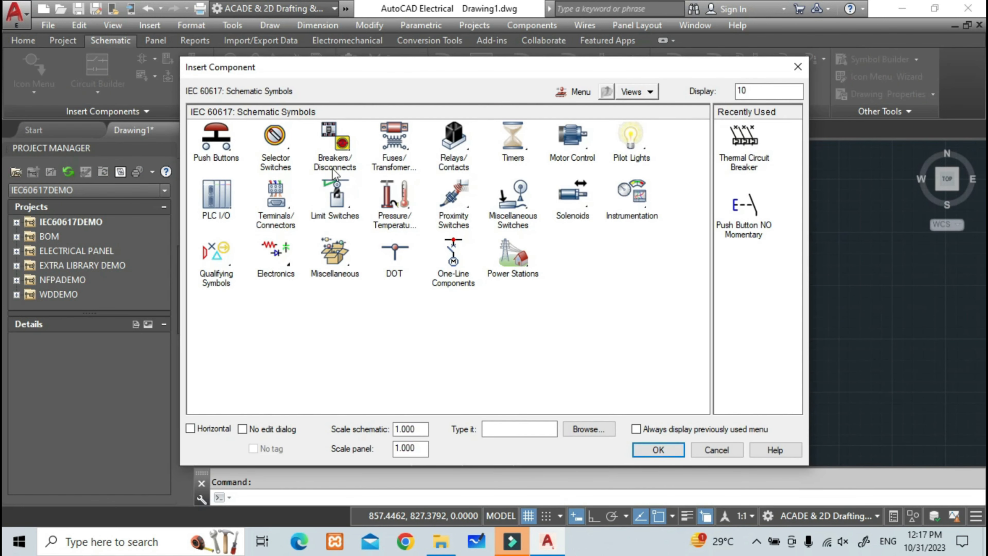
left_click(334, 171)
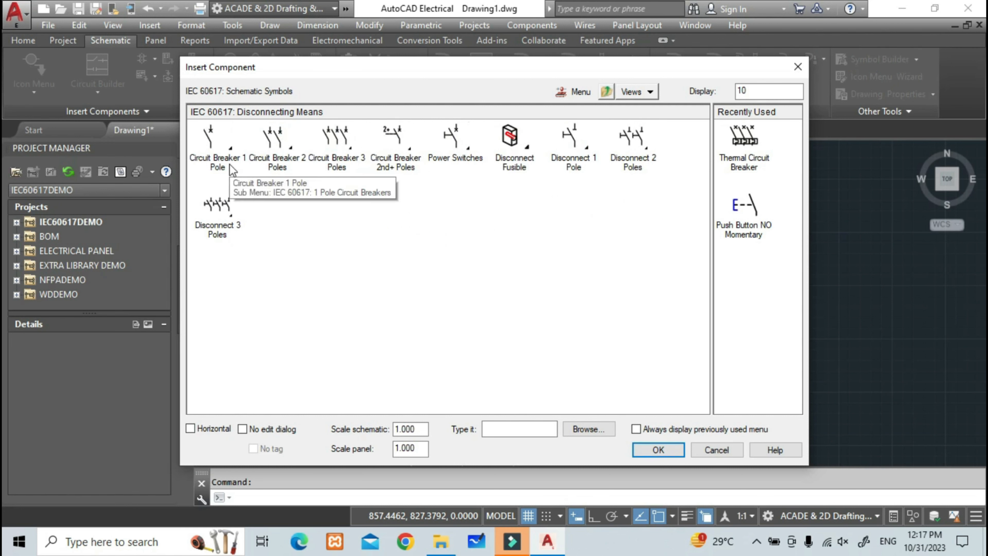
left_click(220, 161)
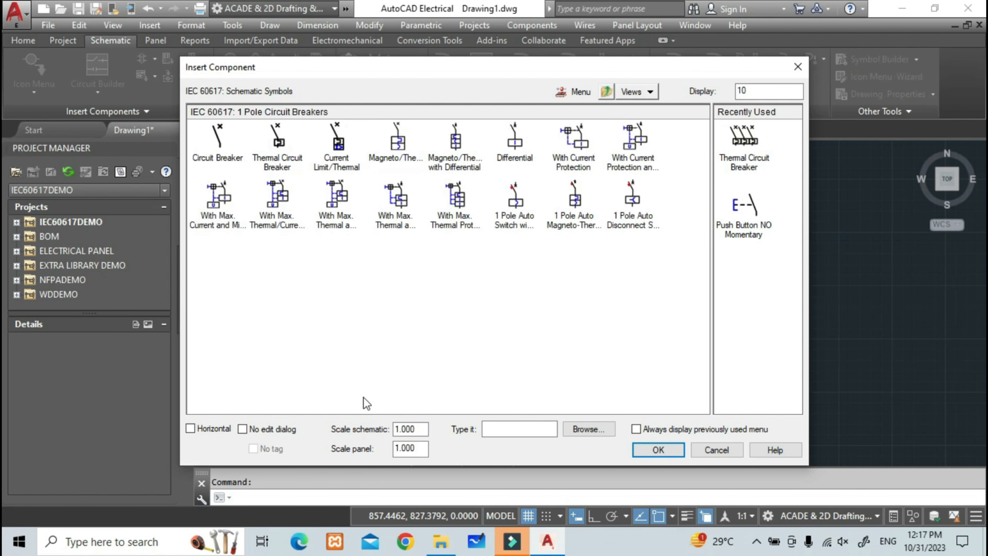
left_click(213, 140)
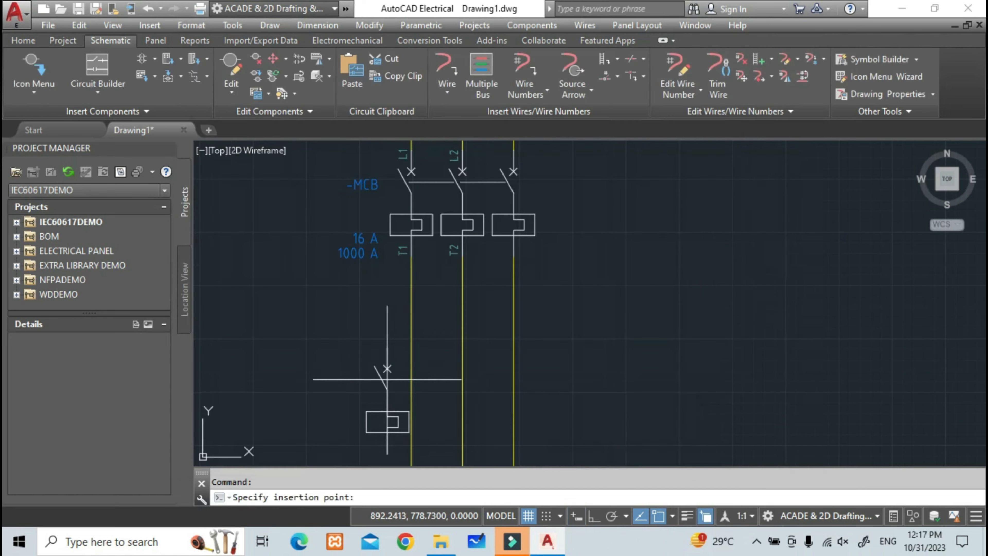
left_click(412, 352)
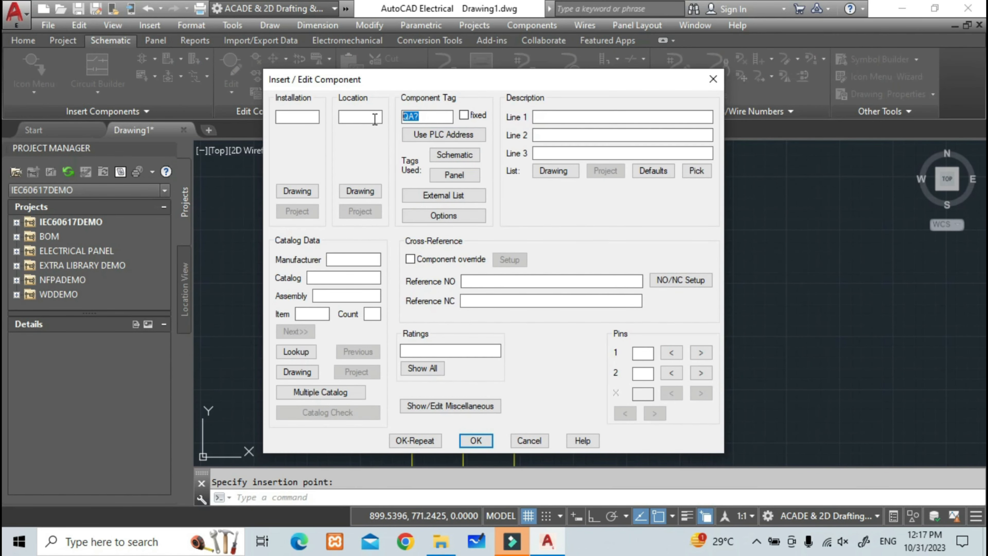
type("MCB")
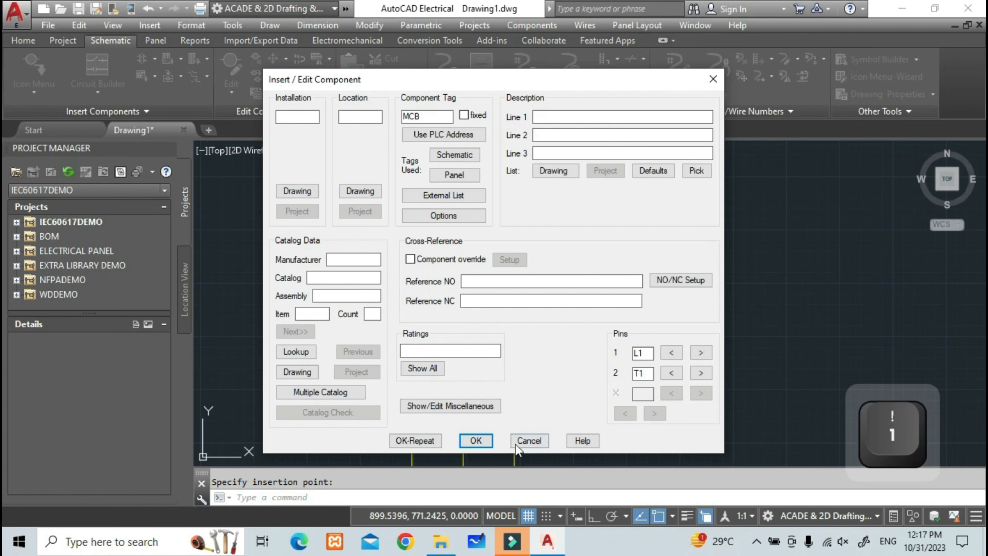
left_click(402, 441)
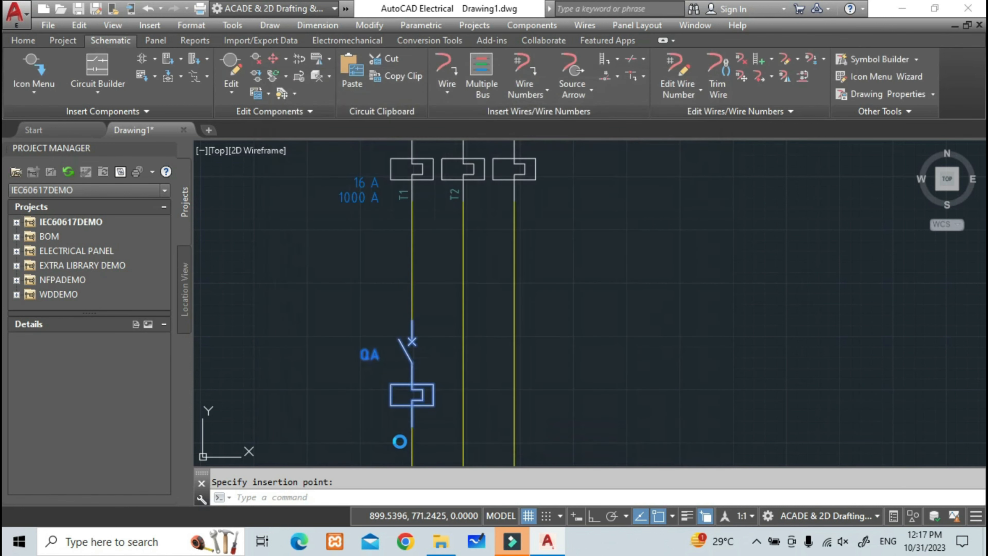
Step: Insert a second one-pole breaker beside it on the middle bus wire with pins L2 and T2
left_click(463, 353)
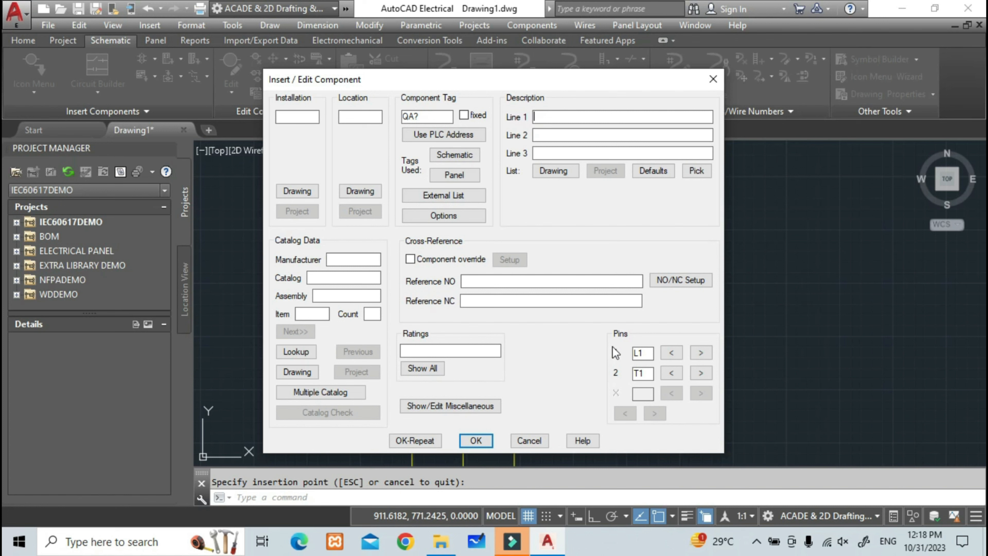
key("BackSpace")
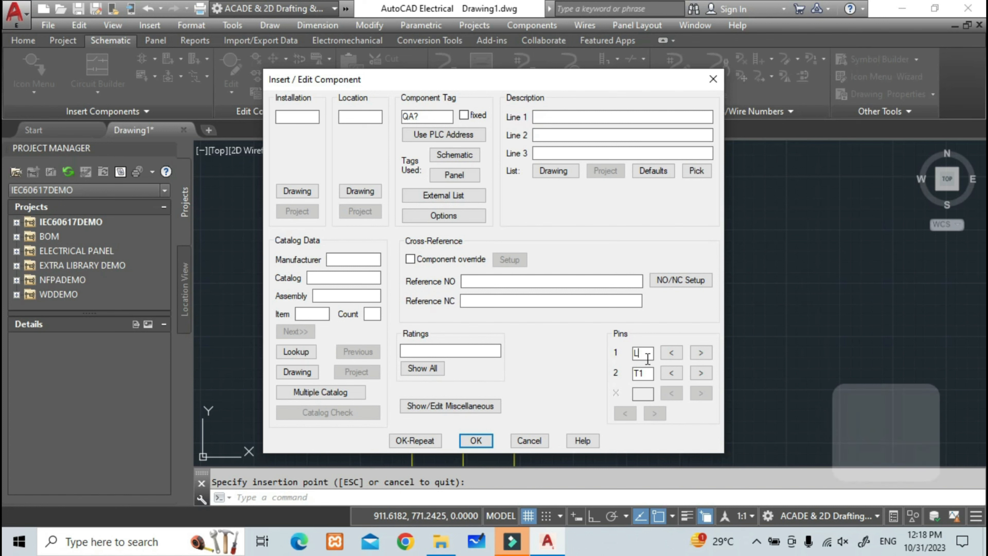
type("2")
key("BackSpace")
type("2")
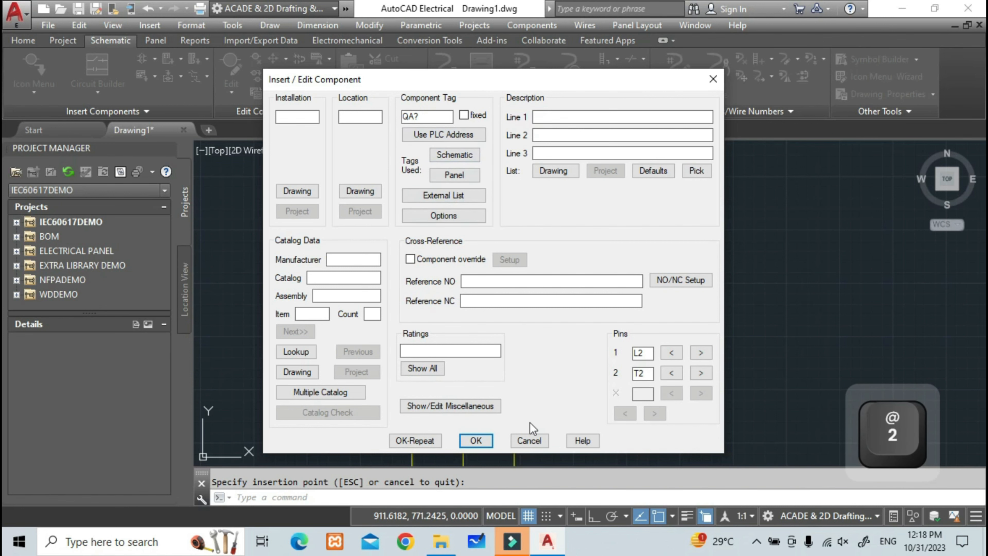
left_click(479, 441)
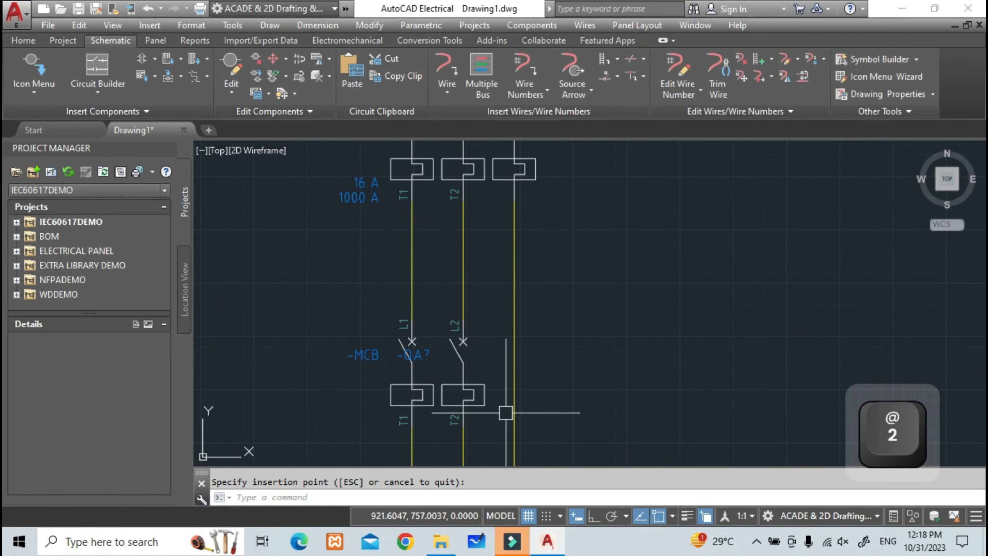
Step: Copy the lower middle breaker onto the right bus wire with AECOPYCOMP and accept its component data
scroll(510, 358, "up", 3)
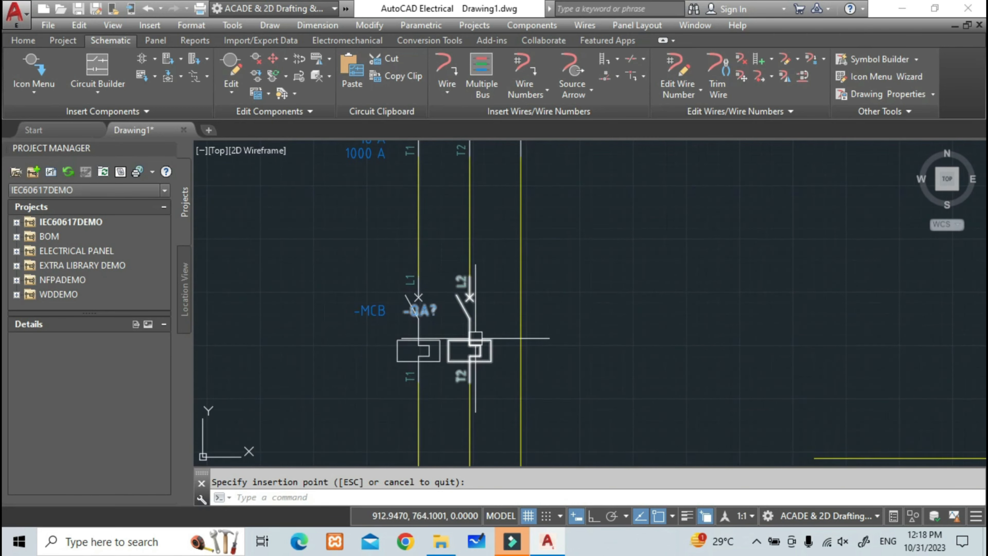
scroll(465, 352, "up", 4)
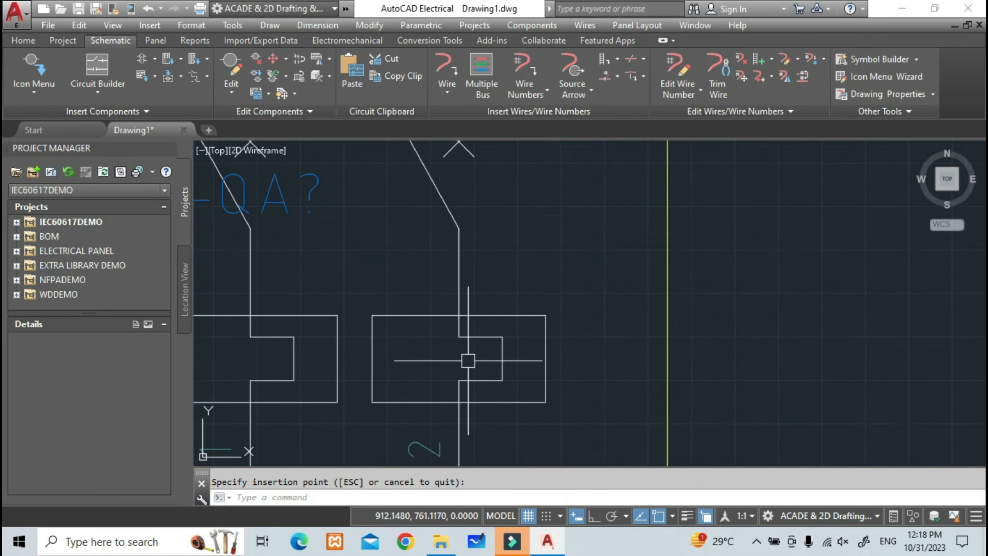
key("Escape")
left_click(469, 329)
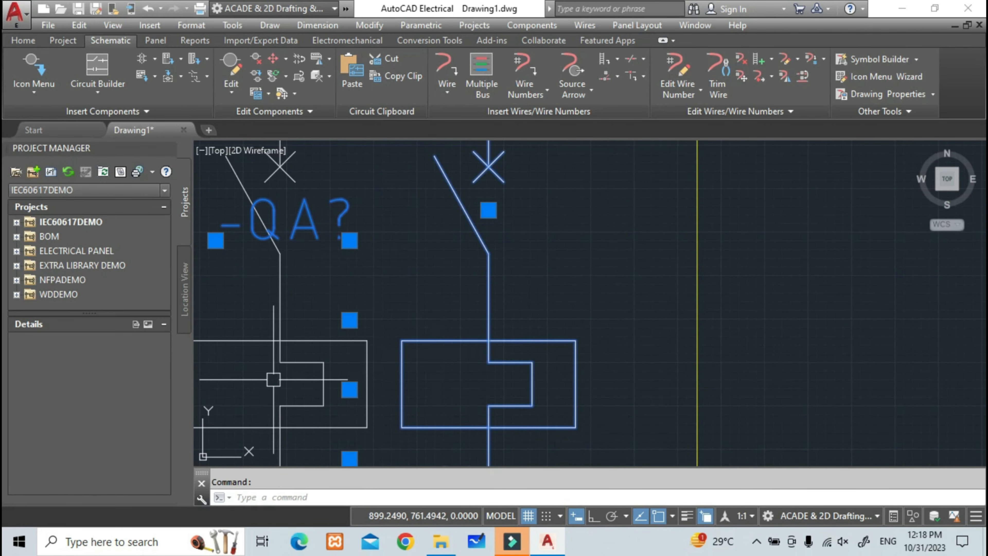
type("AC")
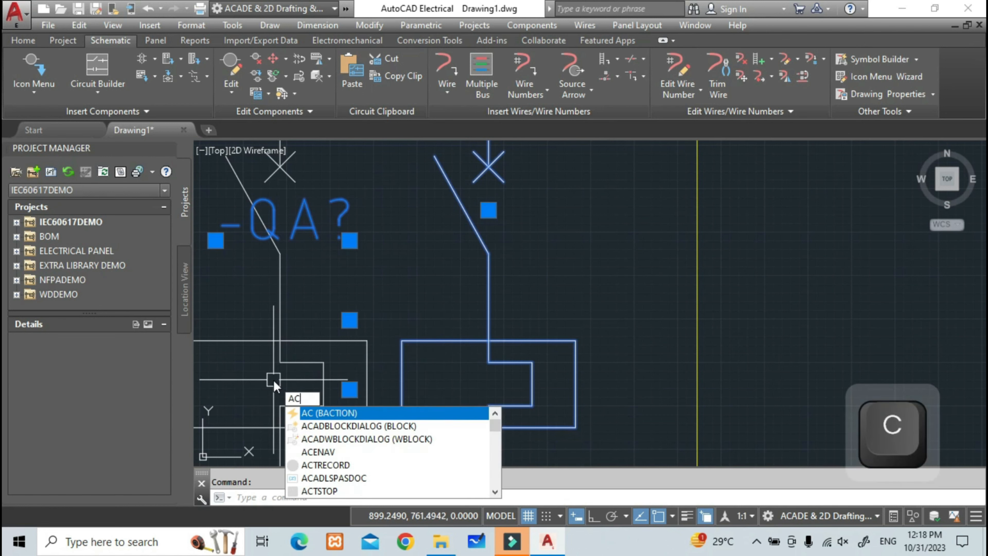
key("BackSpace")
type("ECO")
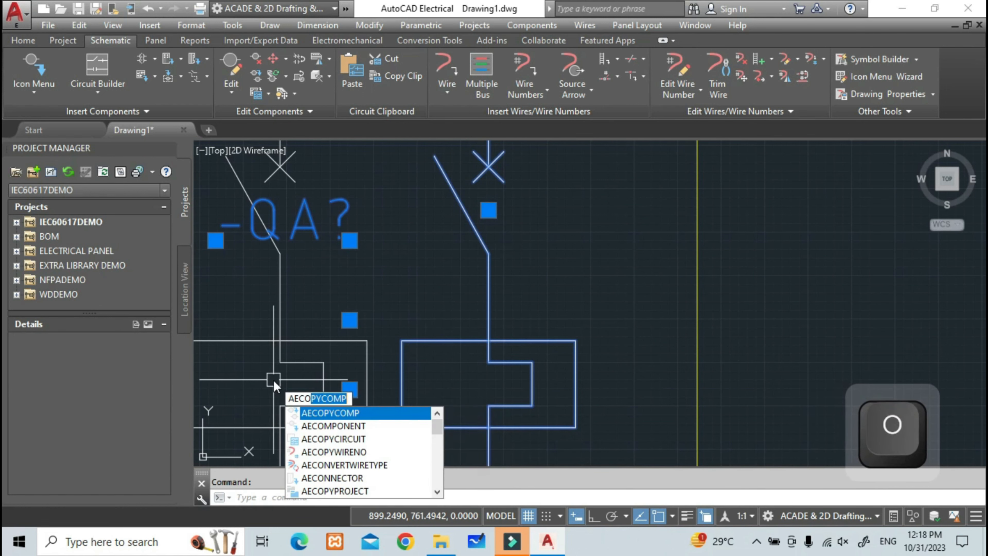
key("Return")
left_click(417, 343)
scroll(449, 334, "down", 4)
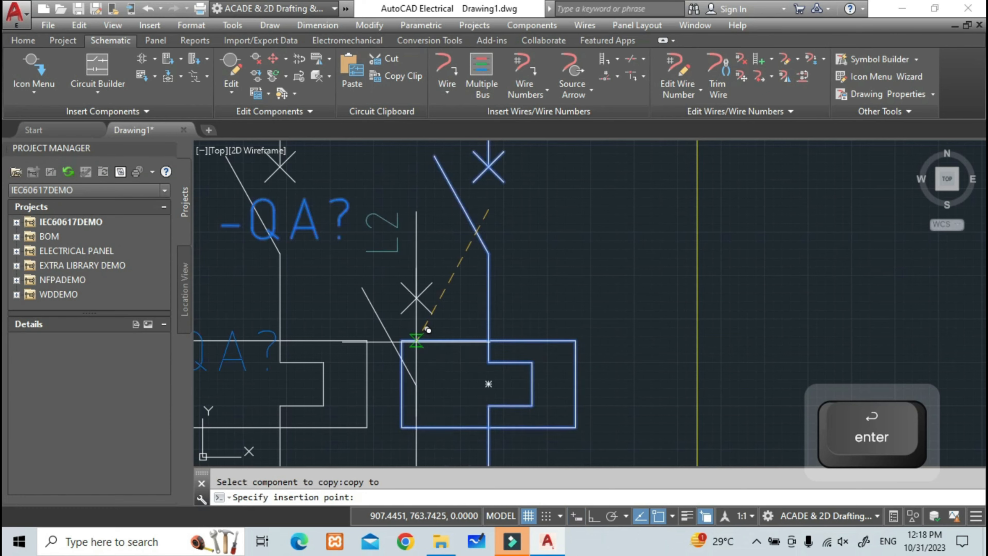
scroll(477, 331, "up", 4)
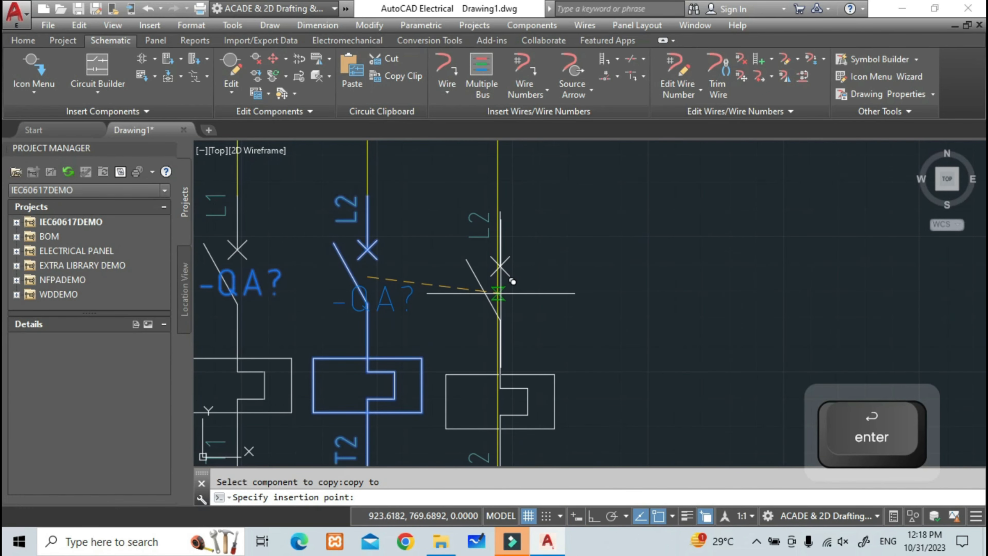
scroll(512, 282, "down", 4)
left_click(443, 336)
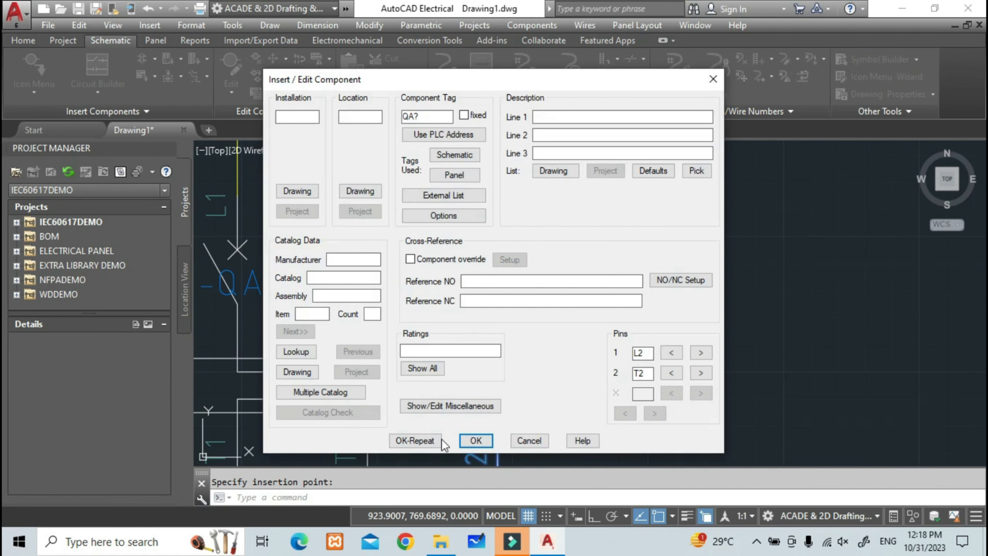
left_click(476, 440)
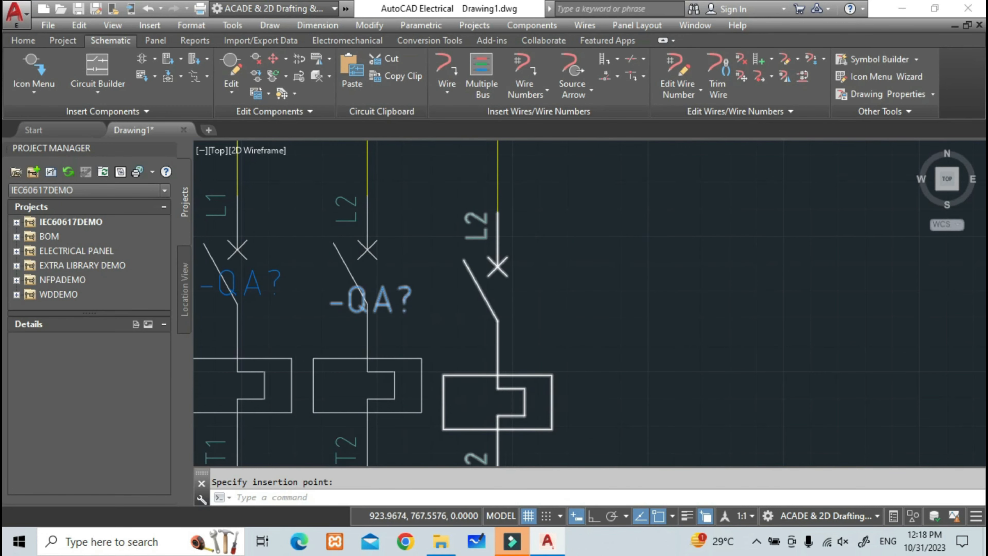
Step: Examine the tags, pin labels and alignment of the three lower one-pole breakers on the bus wires
scroll(486, 217, "up", 3)
scroll(466, 302, "down", 3)
middle_click_drag(460, 397, 467, 309)
scroll(483, 319, "down", 2)
scroll(468, 331, "up", 2)
scroll(432, 391, "down", 2)
middle_click_drag(426, 411, 460, 409)
scroll(451, 396, "up", 2)
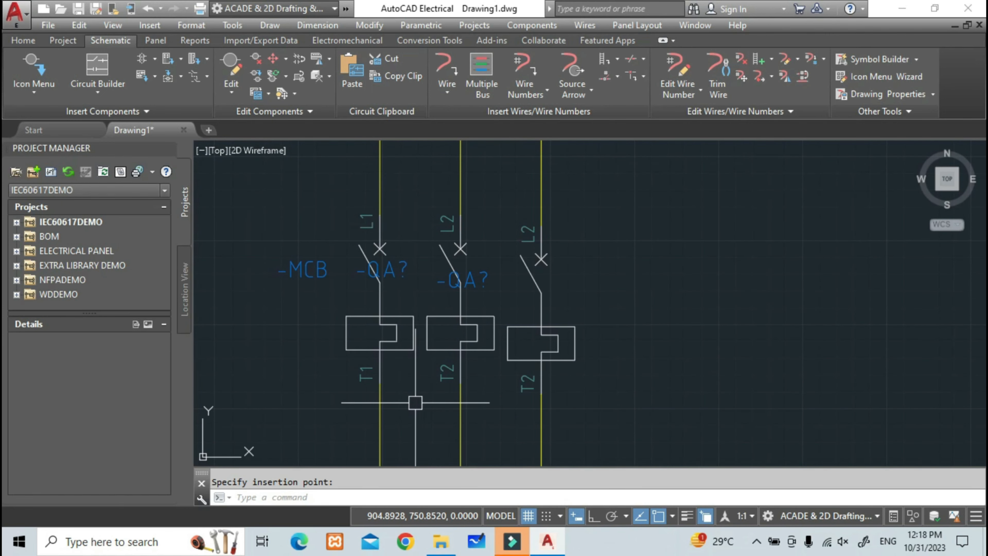
scroll(415, 413, "down", 2)
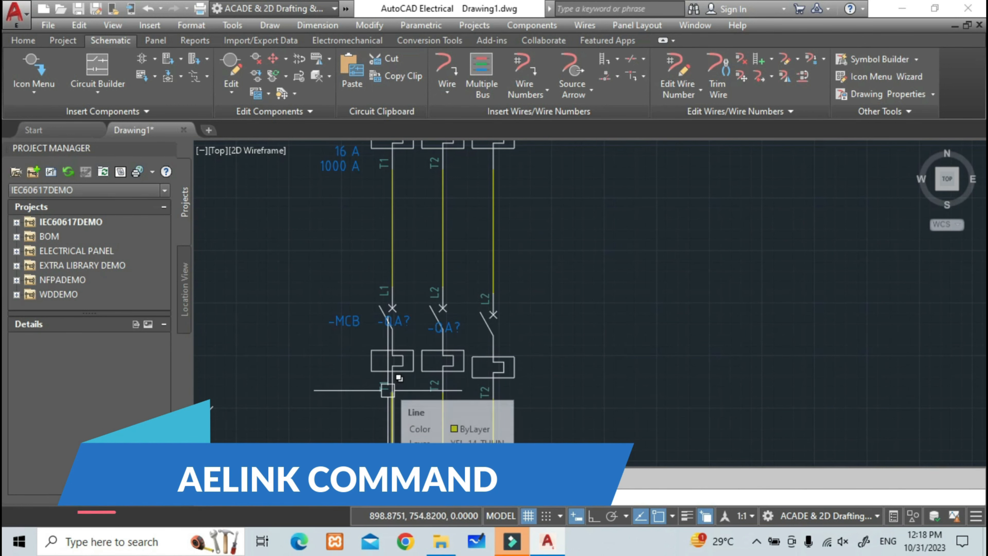
scroll(440, 416, "up", 4)
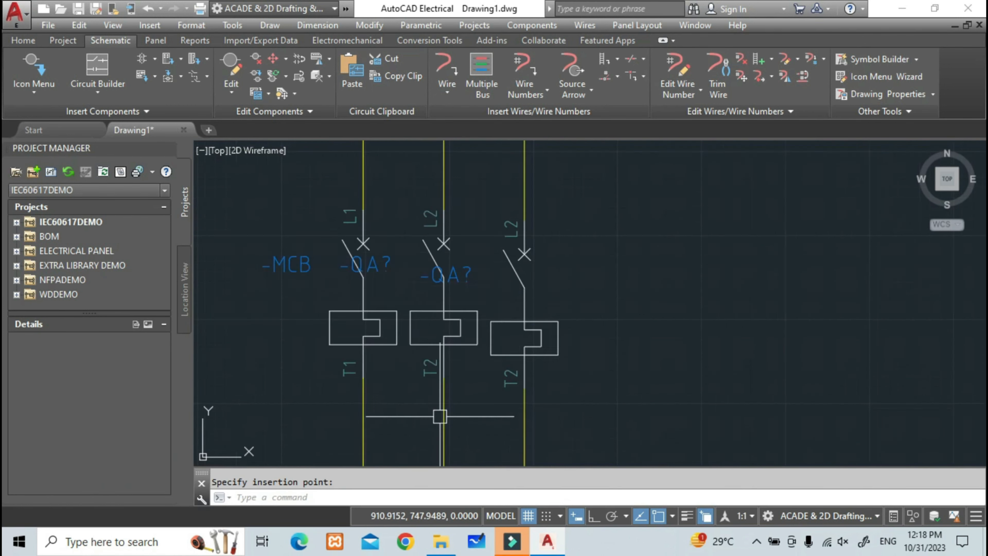
scroll(439, 416, "down", 4)
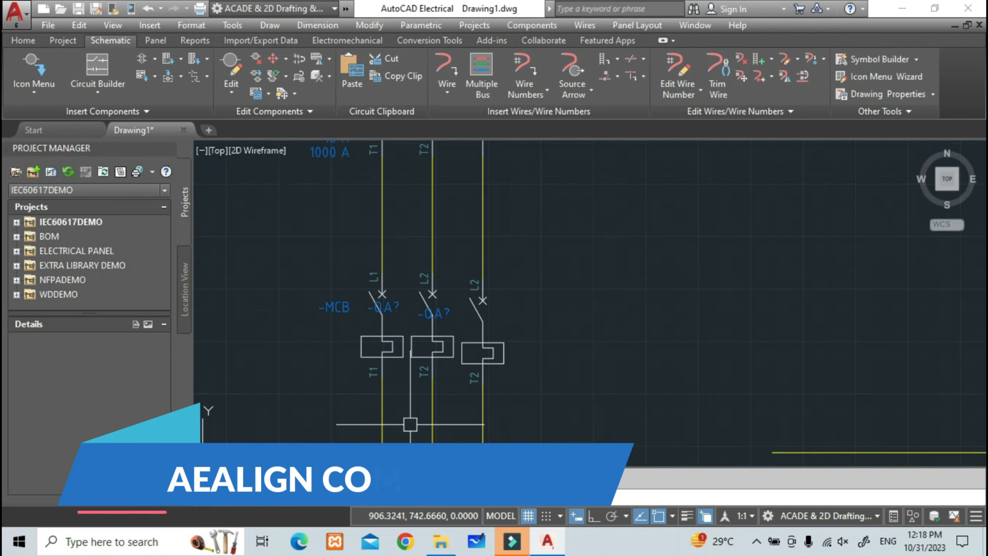
middle_click_drag(413, 424, 430, 421)
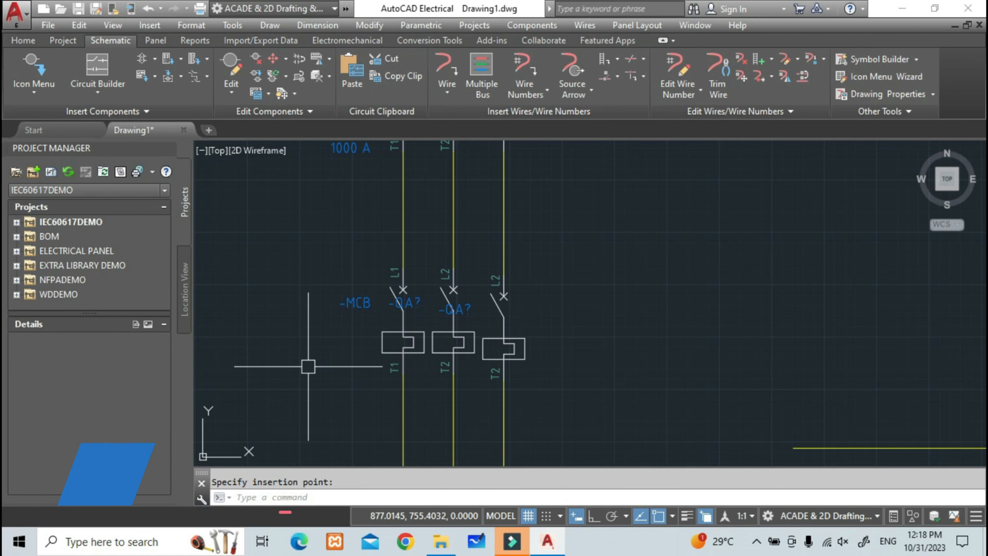
Step: Align the three lower one-pole breakers on a common horizontal line with the Align Component command
key("Escape")
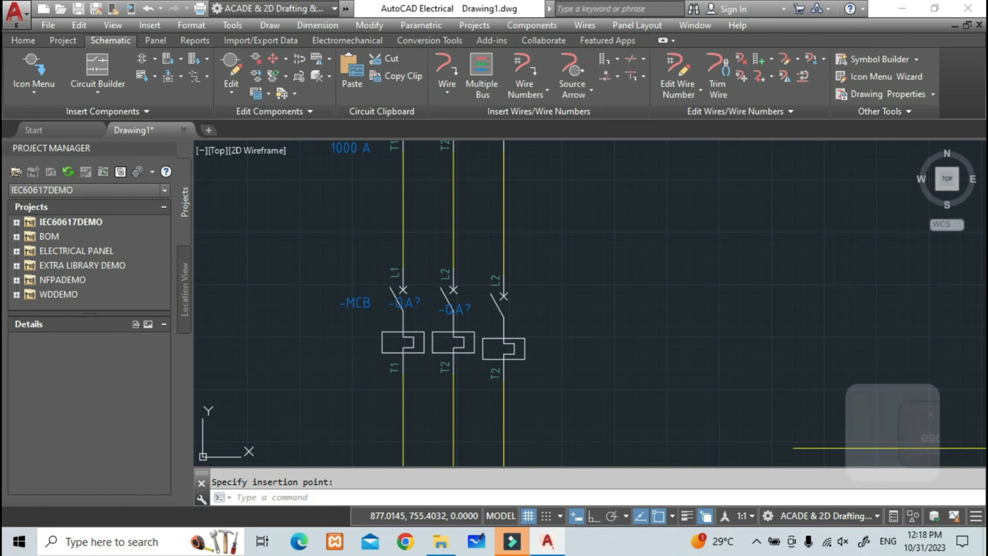
type("AE")
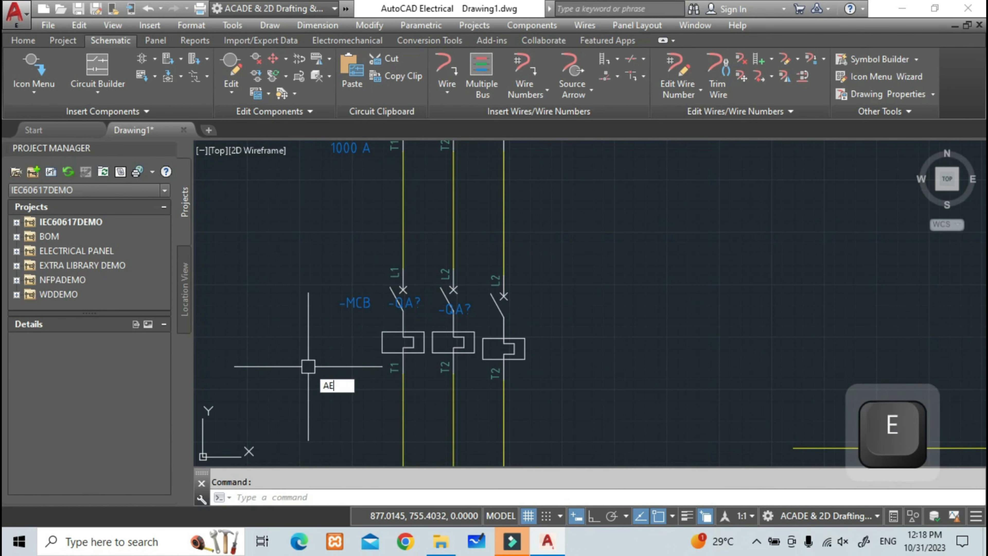
key("Return")
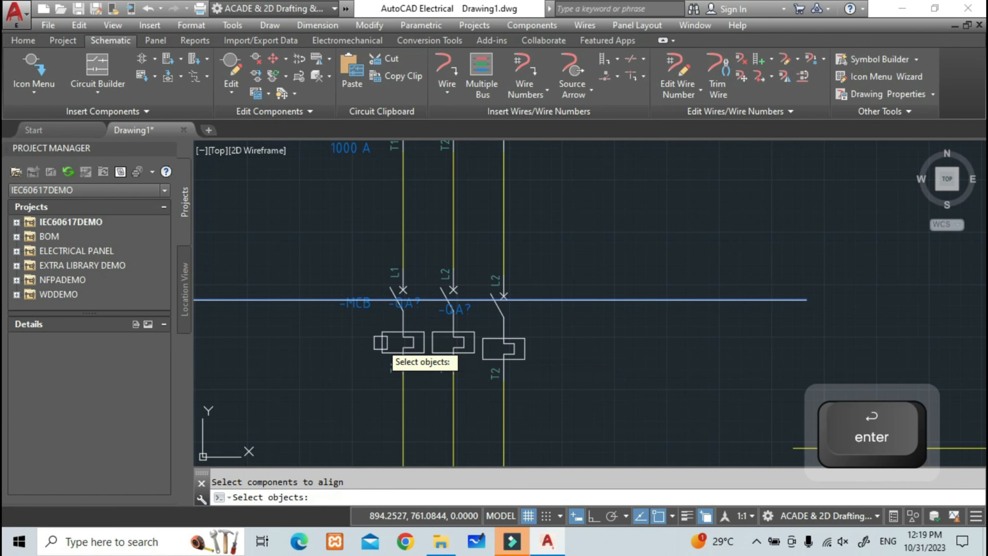
scroll(389, 356, "up", 3)
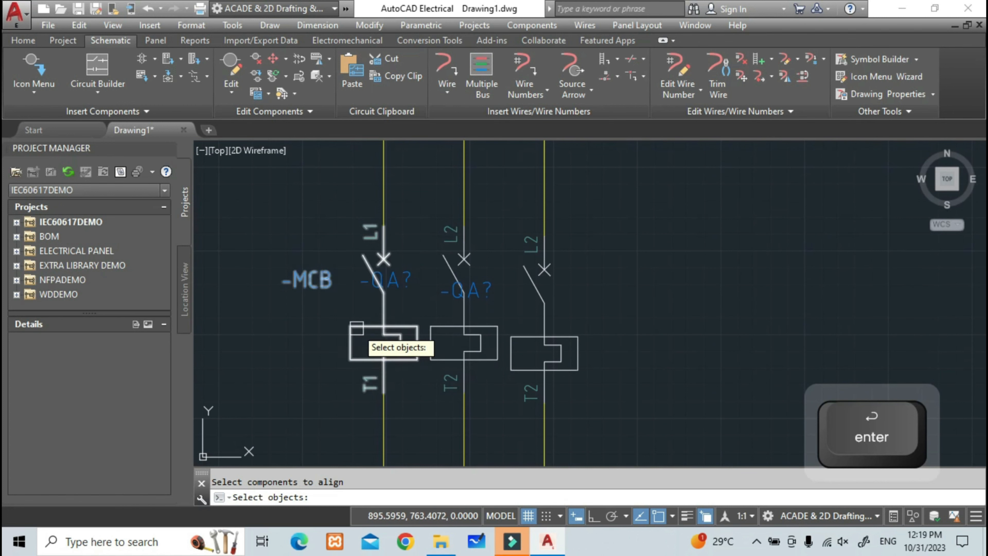
left_click(356, 328)
left_click(432, 331)
left_click(514, 342)
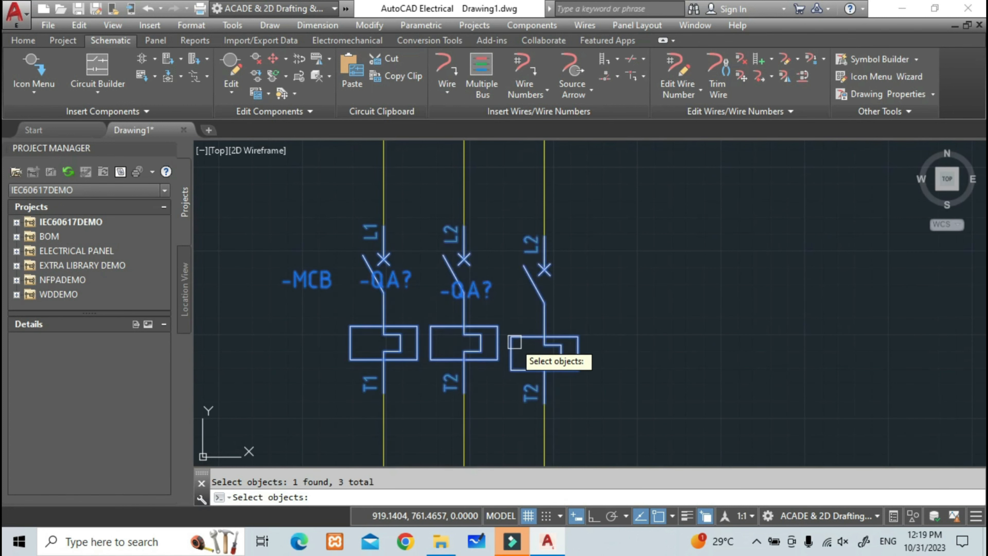
key("Return")
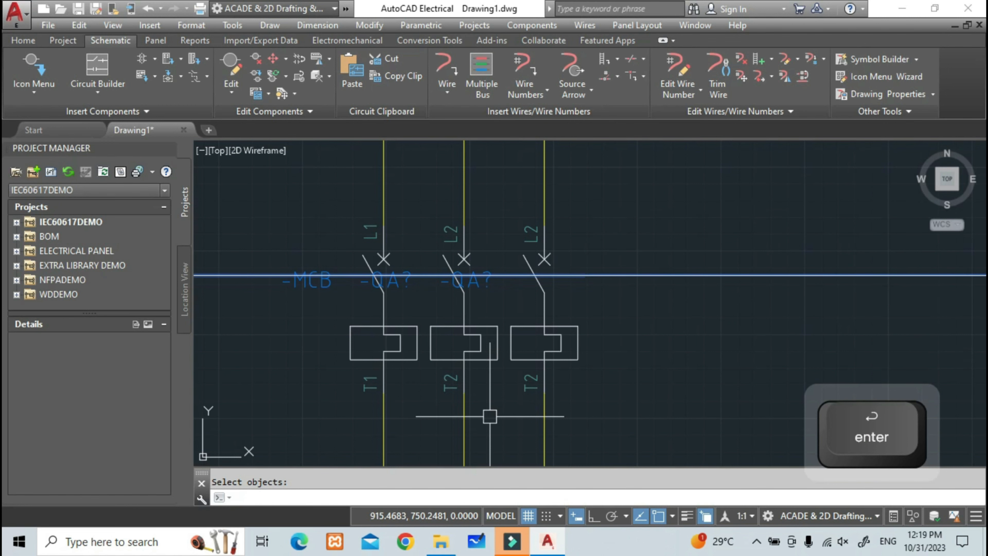
key("Escape")
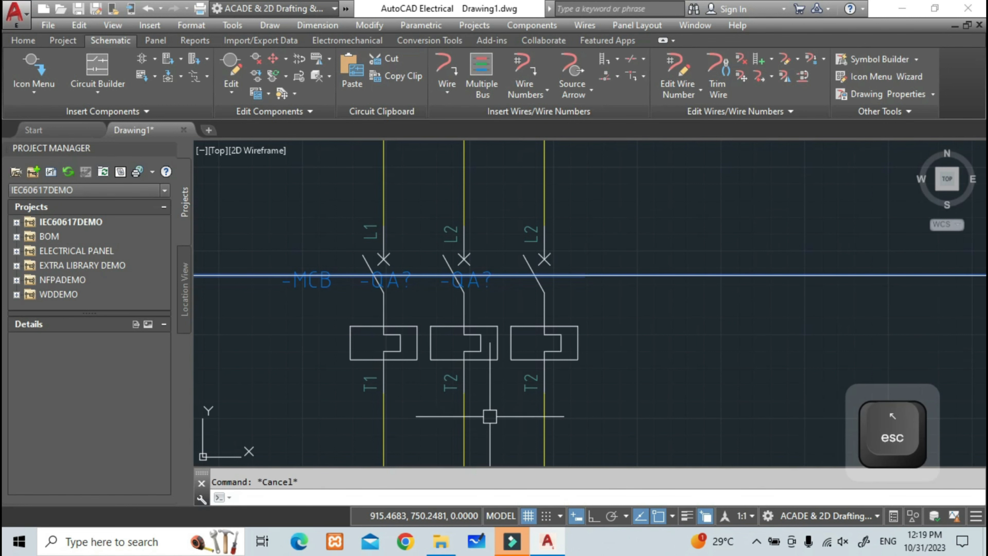
Step: Compare the link lines between the upper breaker's poles with the three lower one-pole breakers
scroll(480, 397, "down", 1)
scroll(477, 410, "up", 1)
mouse_move(452, 386)
middle_mouse_down()
mouse_move(500, 408)
mouse_move(481, 387)
middle_mouse_up()
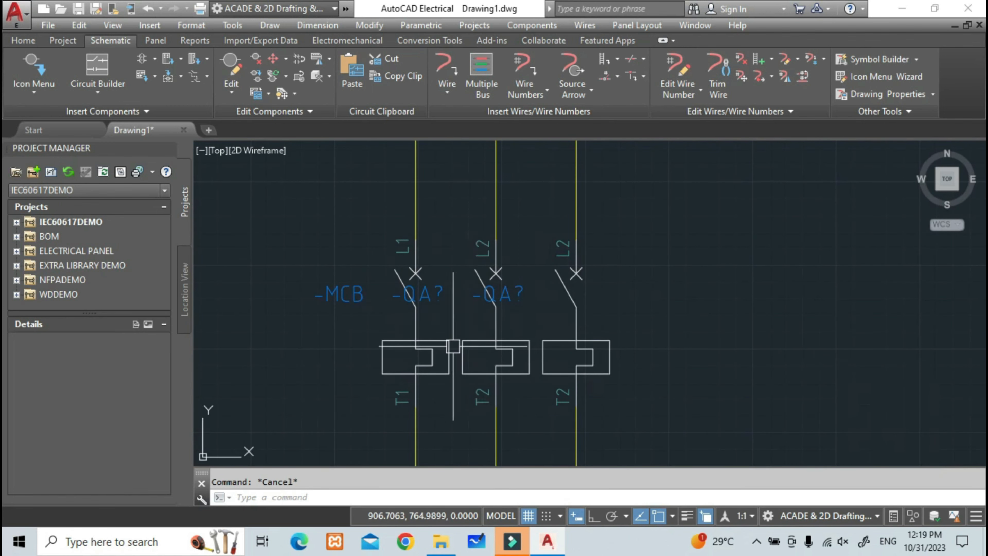
scroll(447, 351, "down", 4)
scroll(444, 295, "up", 4)
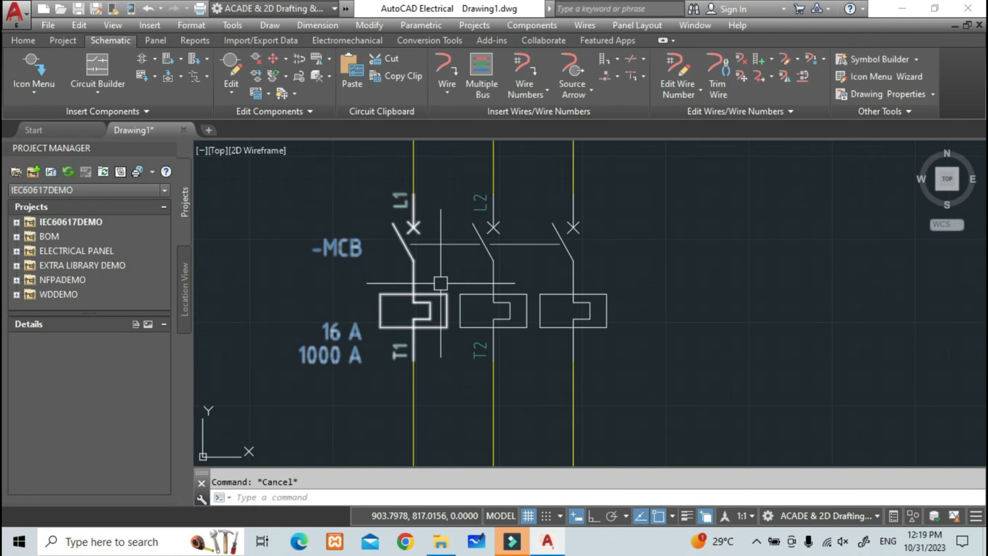
scroll(504, 282, "down", 2)
scroll(505, 283, "down", 1)
middle_click_drag(499, 355, 494, 256)
scroll(484, 323, "up", 2)
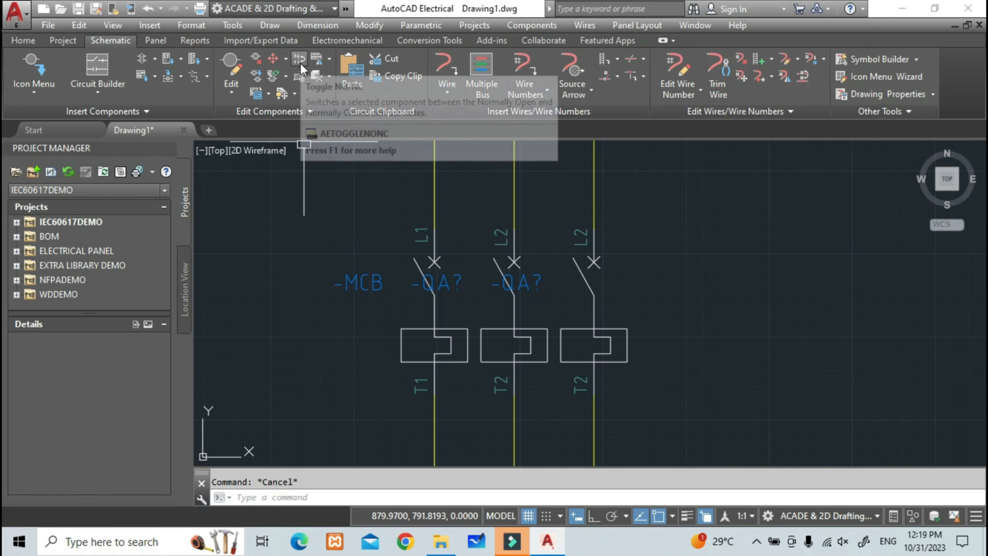
Step: Link the left one-pole breaker of the lower row to the middle and right breakers with the Link Components command
left_click(189, 79)
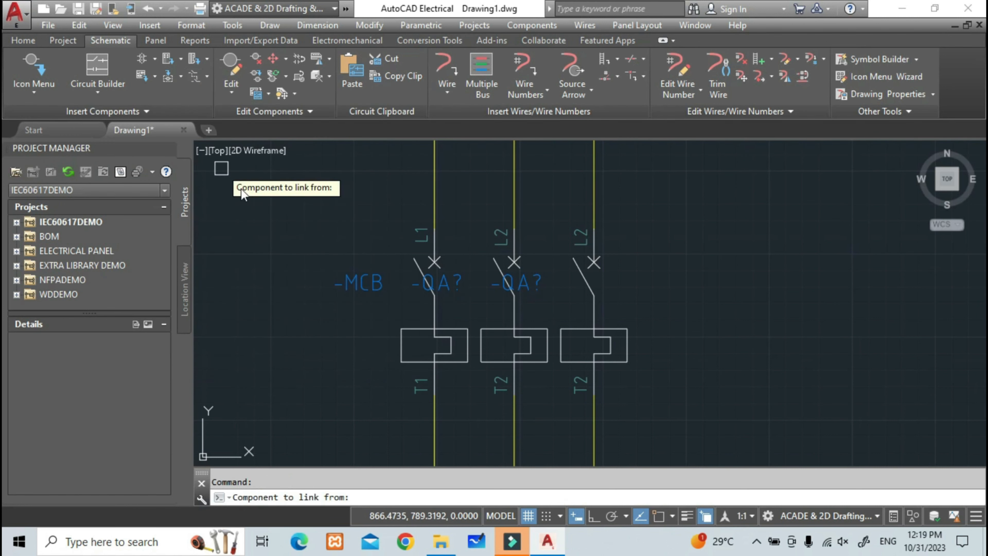
left_click(419, 328)
left_click(485, 329)
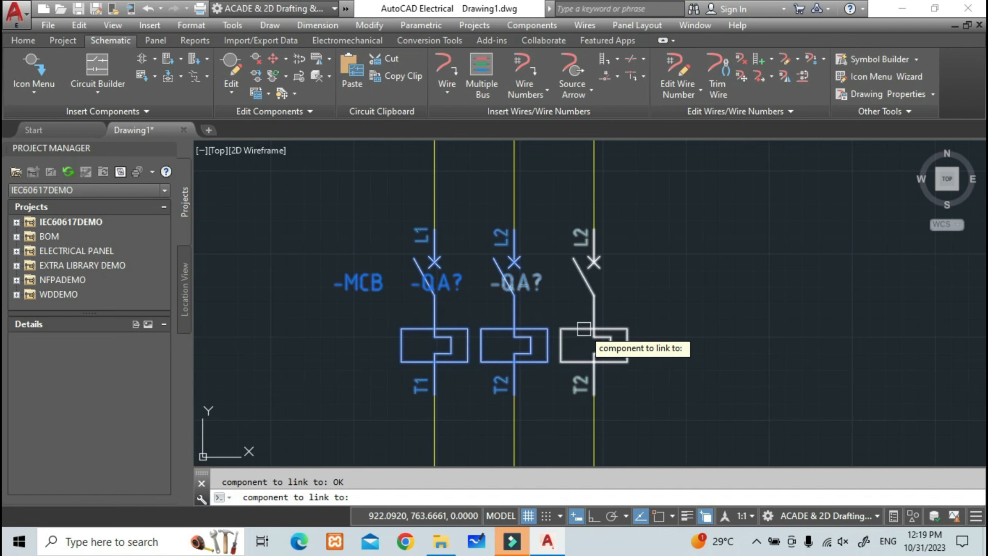
left_click(584, 328)
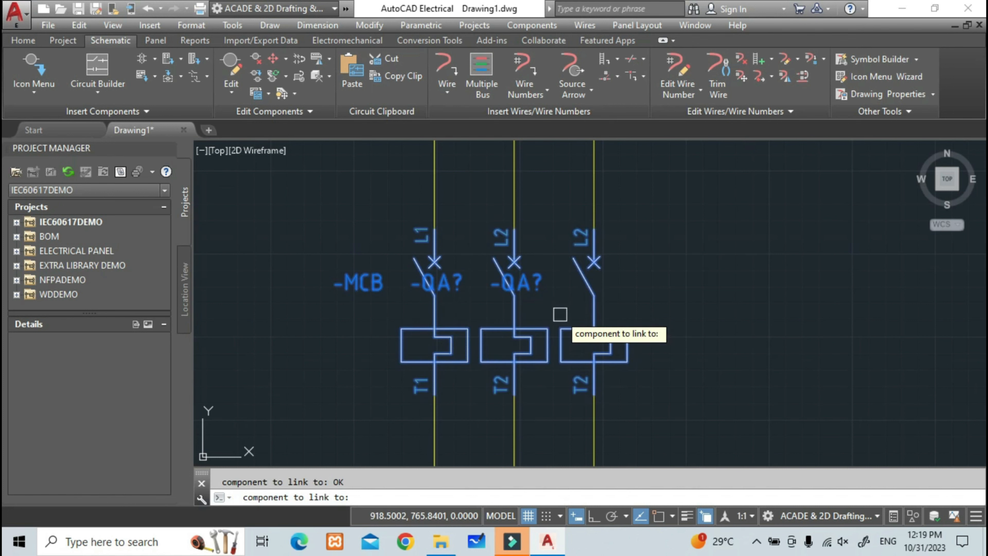
key("Return")
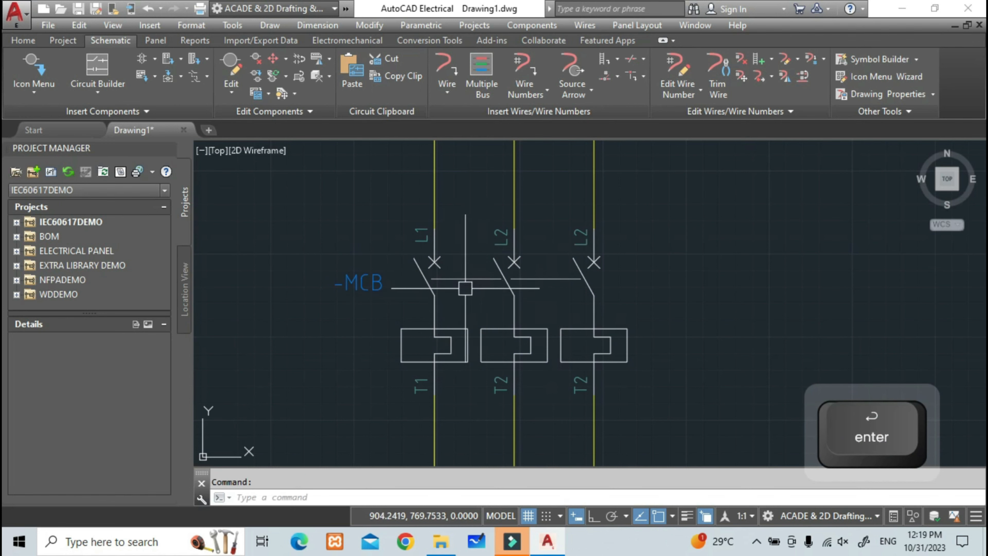
Step: Examine the dashed link lines and the -MCB tag across the three lower breaker poles
scroll(465, 288, "up", 2)
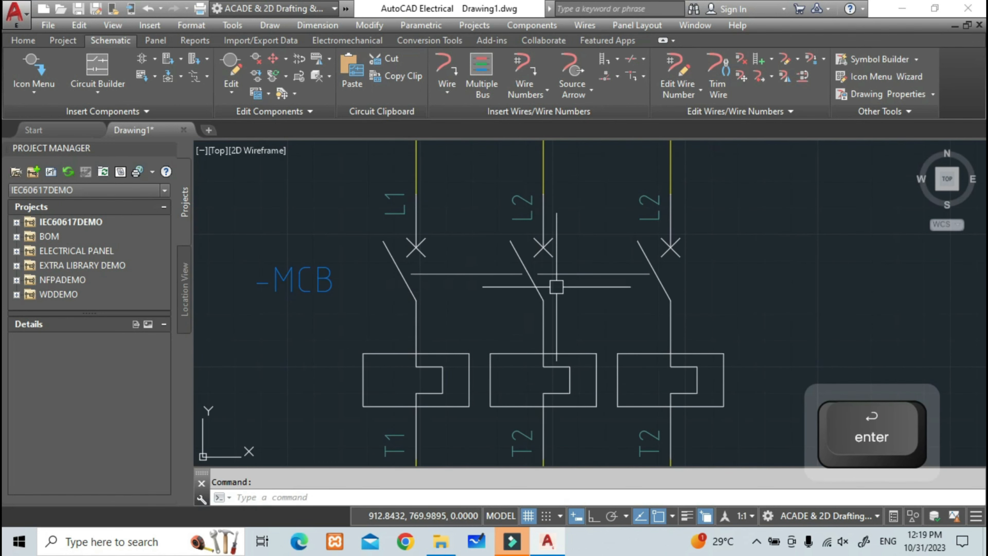
scroll(329, 273, "down", 2)
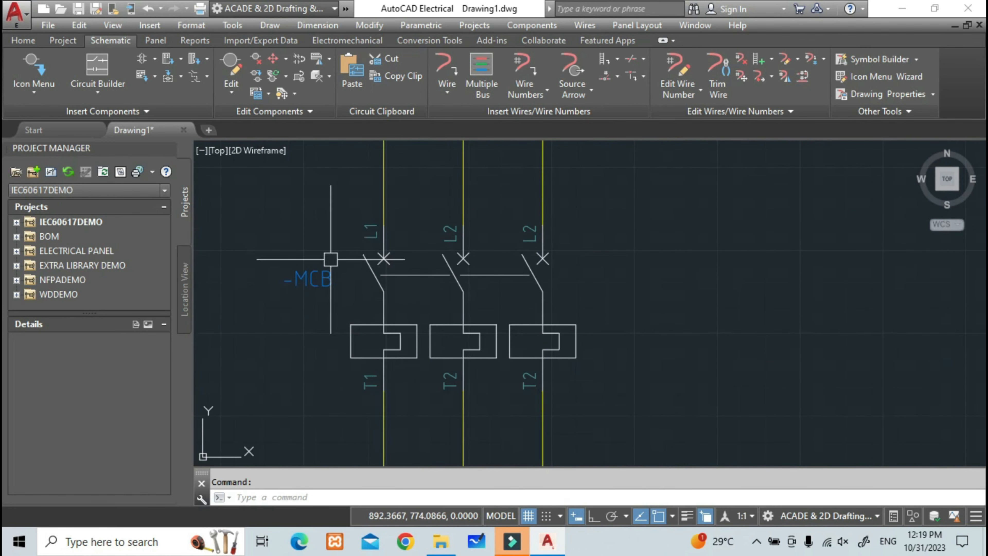
scroll(311, 276, "up", 4)
scroll(488, 275, "down", 2)
scroll(425, 276, "down", 2)
scroll(404, 276, "up", 4)
scroll(416, 291, "down", 4)
middle_click_drag(437, 311, 403, 314)
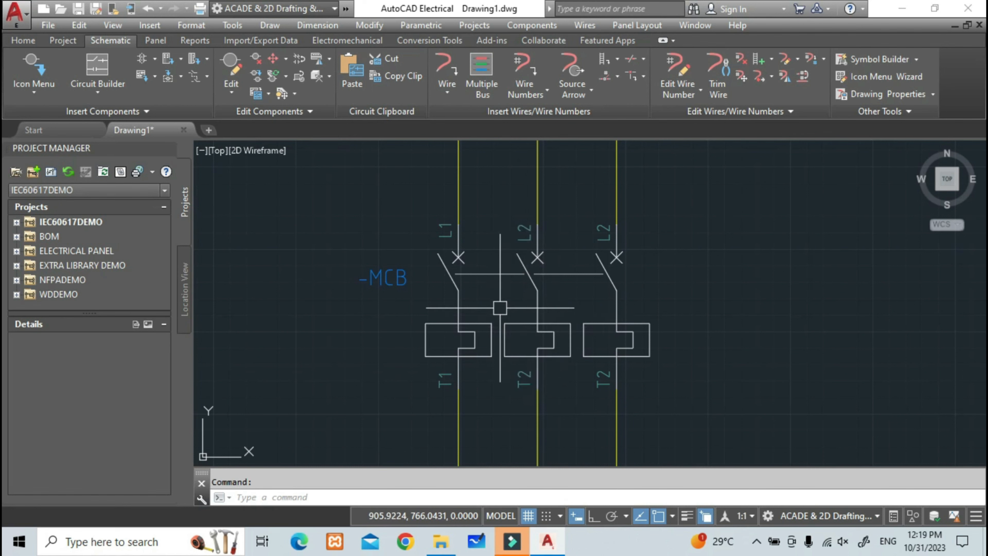
Step: Erase the separate vertical three-wire bus and its horizontal branches beside the breaker wiring
scroll(432, 300, "down", 2)
mouse_move(480, 300)
middle_mouse_down()
mouse_move(453, 315)
mouse_move(452, 493)
mouse_move(448, 310)
middle_mouse_up()
scroll(449, 302, "down", 2)
scroll(379, 358, "down", 5)
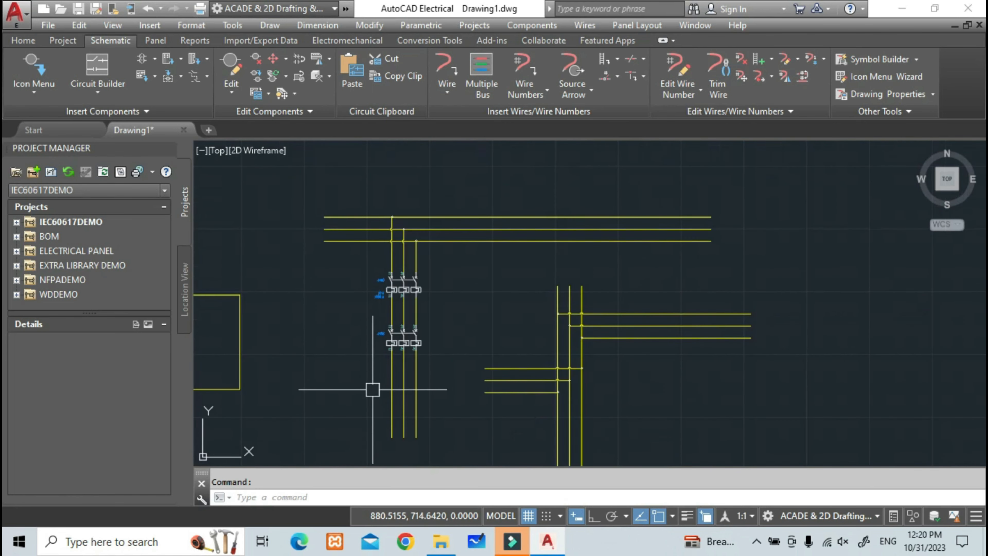
middle_click_drag(375, 389, 401, 376)
scroll(570, 394, "up", 4)
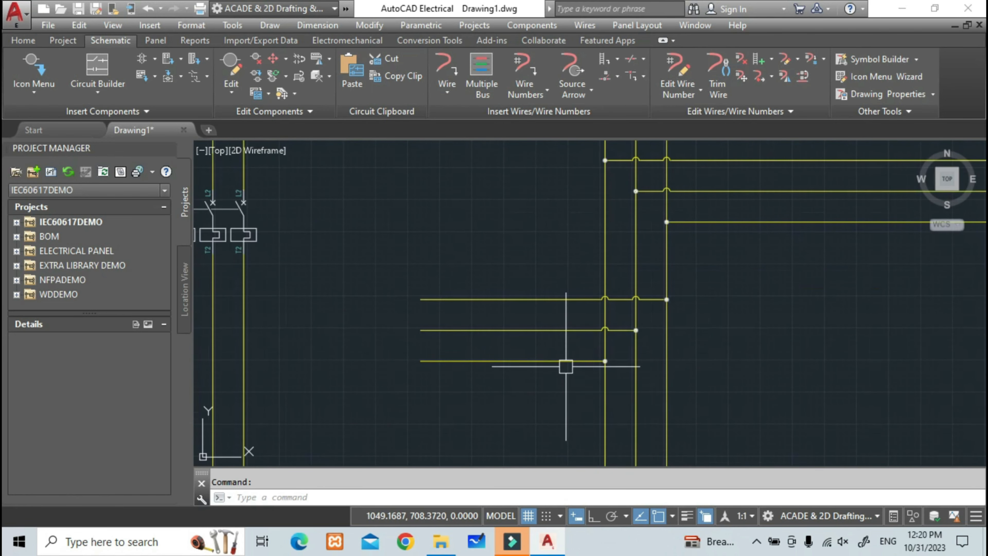
scroll(564, 359, "down", 4)
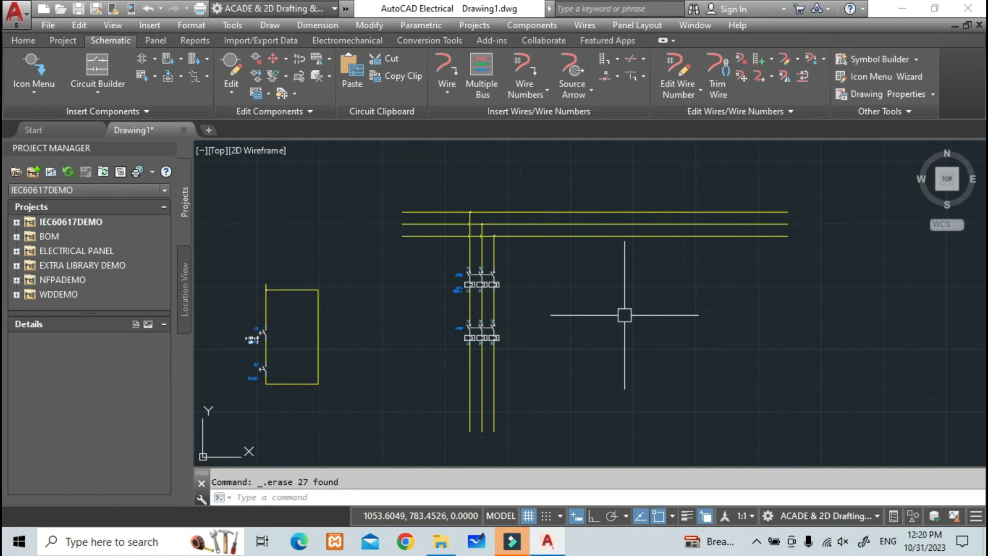
Step: View the component commands available for the first pole of the upper three-pole breaker
scroll(453, 283, "up", 4)
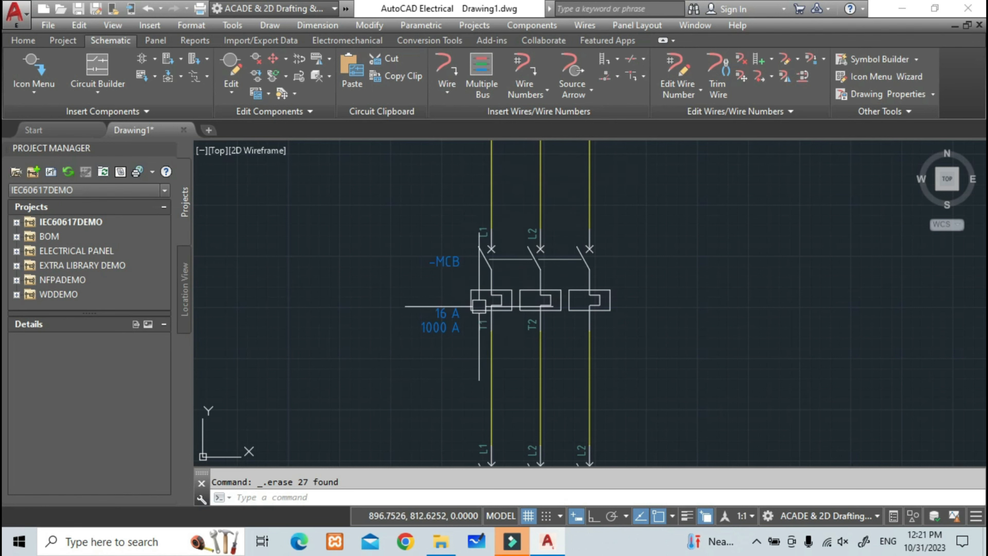
scroll(466, 304, "up", 6)
right_click(464, 298)
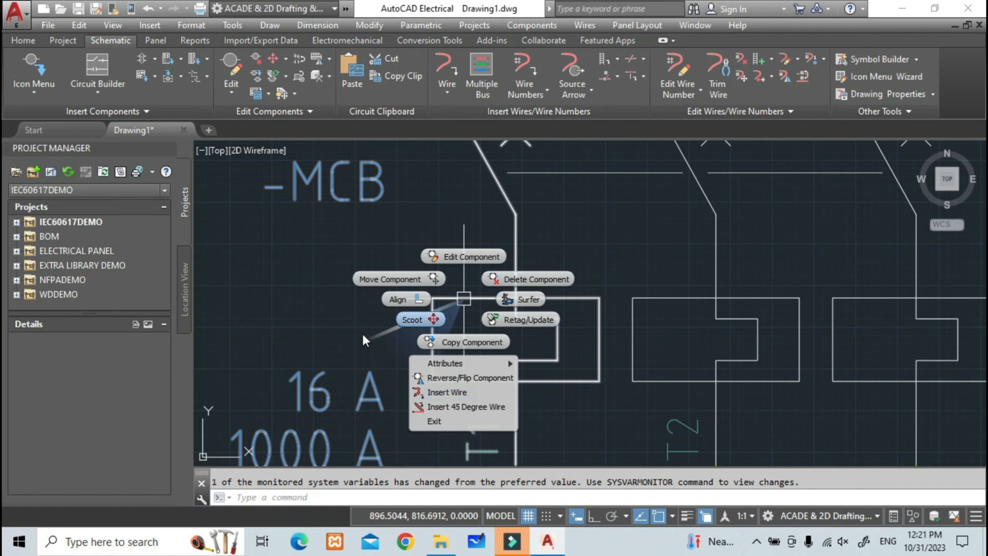
key("Escape")
scroll(363, 330, "down", 4)
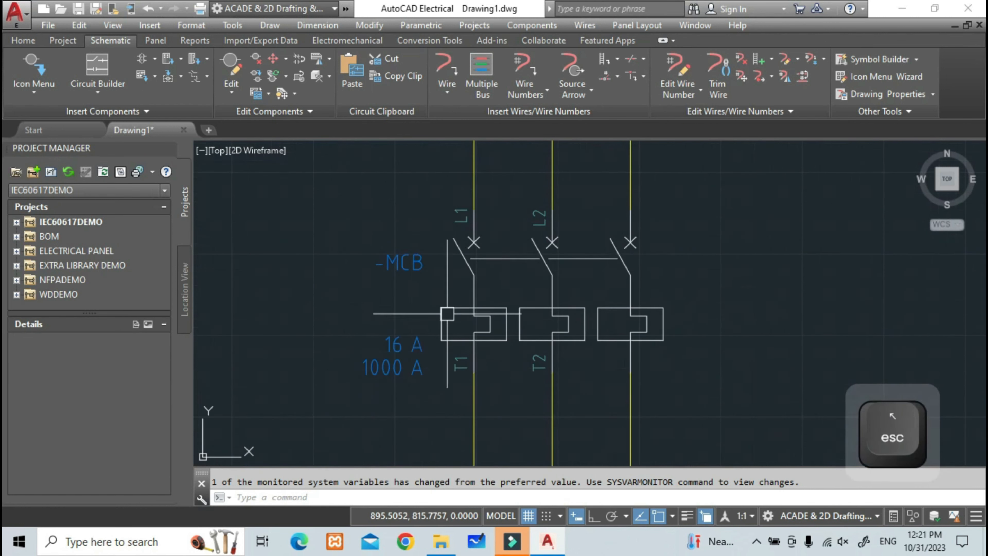
Step: Inspect the upper breaker's first pole as a selected block, along with its tag, rating and pin attributes
scroll(452, 310, "up", 3)
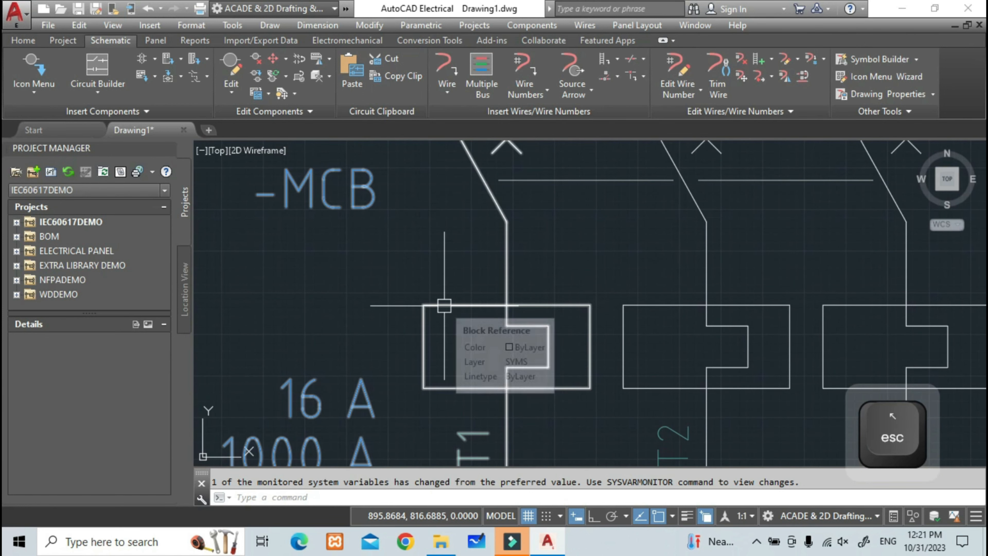
left_click(445, 306)
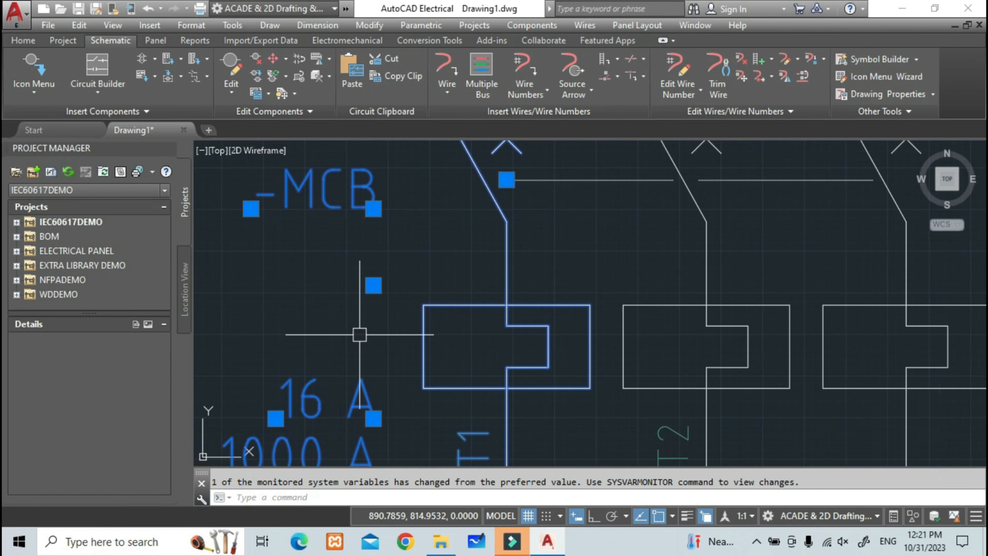
key("Escape")
scroll(360, 334, "down", 4)
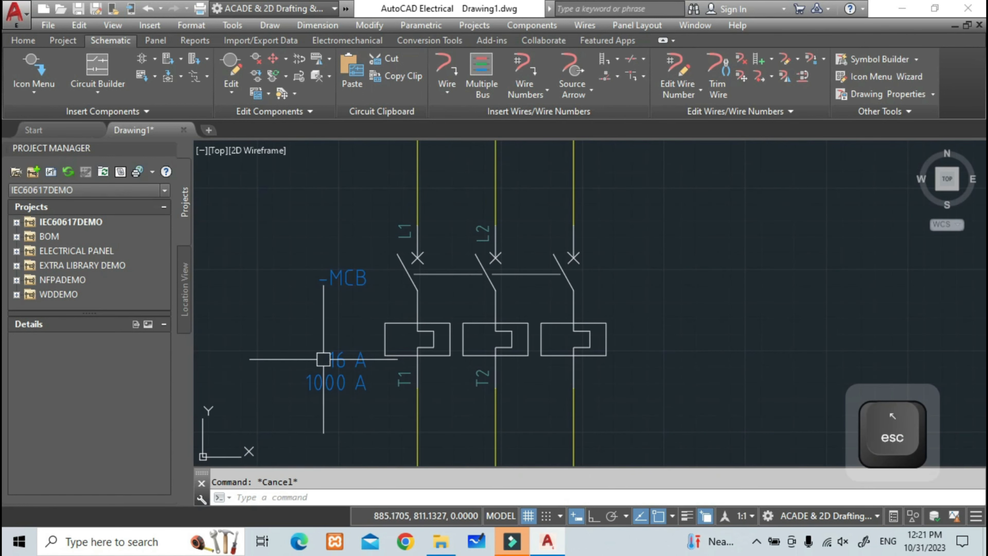
middle_click_drag(292, 340, 309, 332)
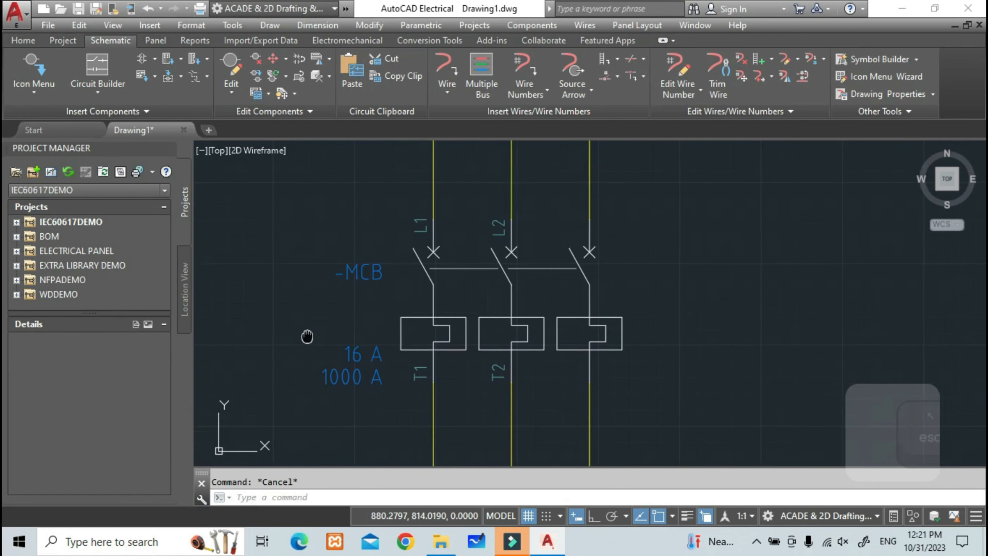
scroll(310, 332, "down", 5)
scroll(307, 331, "up", 3)
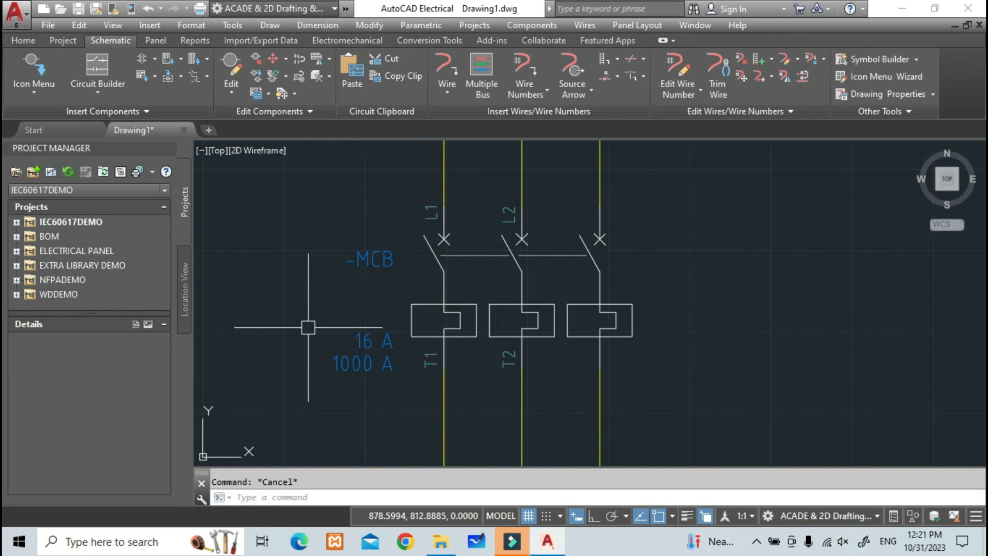
middle_click_drag(307, 329, 355, 328)
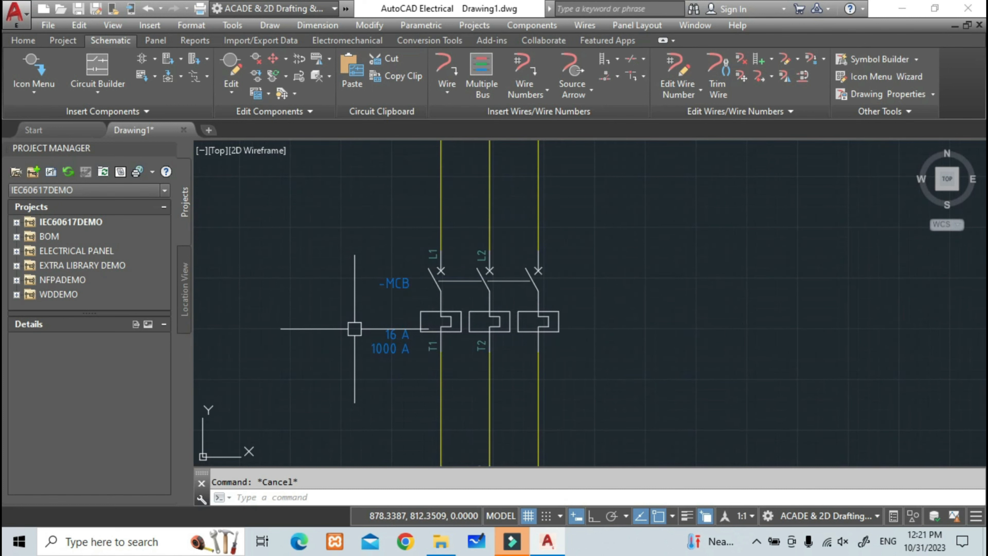